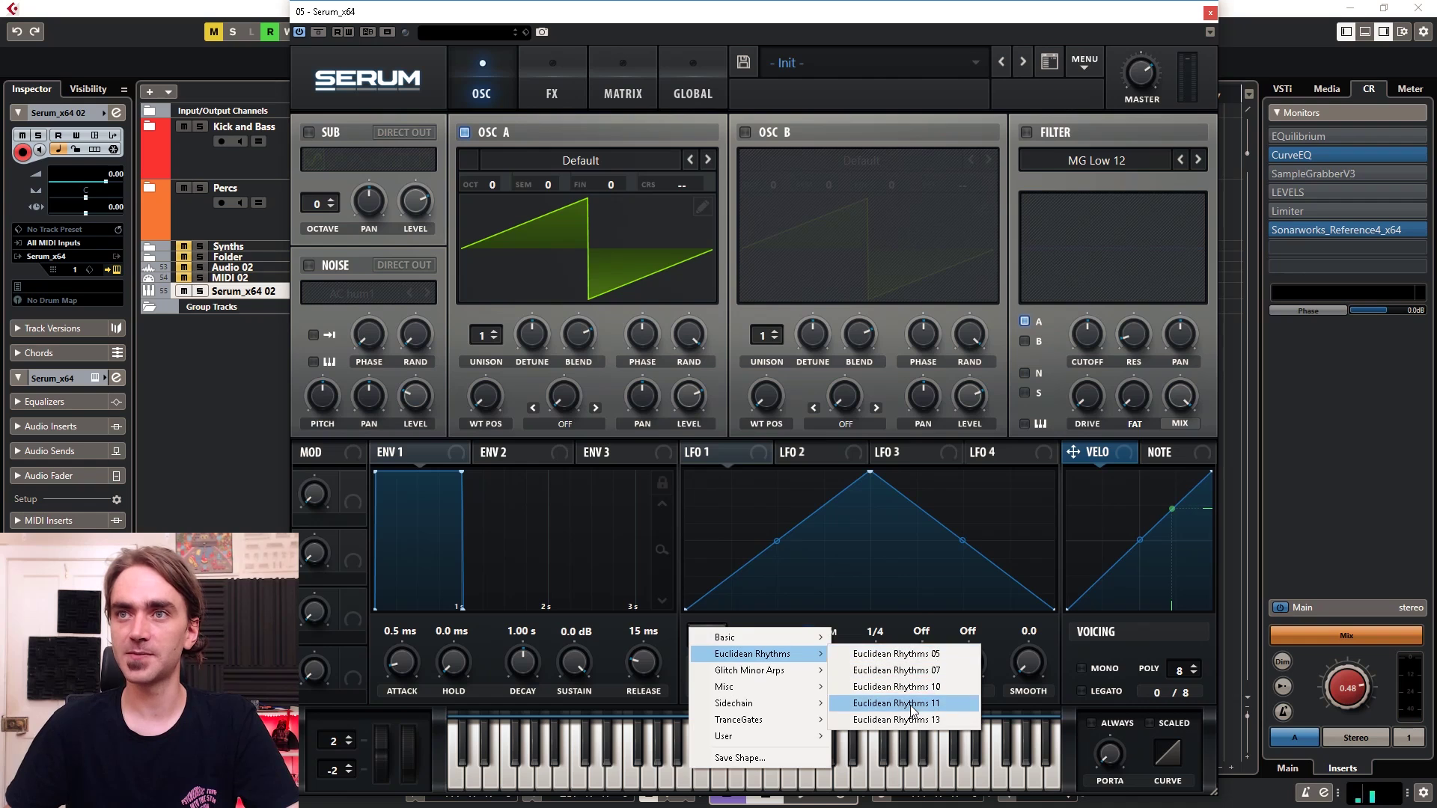
# Load the Euclidean Rhythms 11 shape into LFO 1 and assign LFO 1 to oscillator A's level with the rate at bar.
pyautogui.click(868, 703)
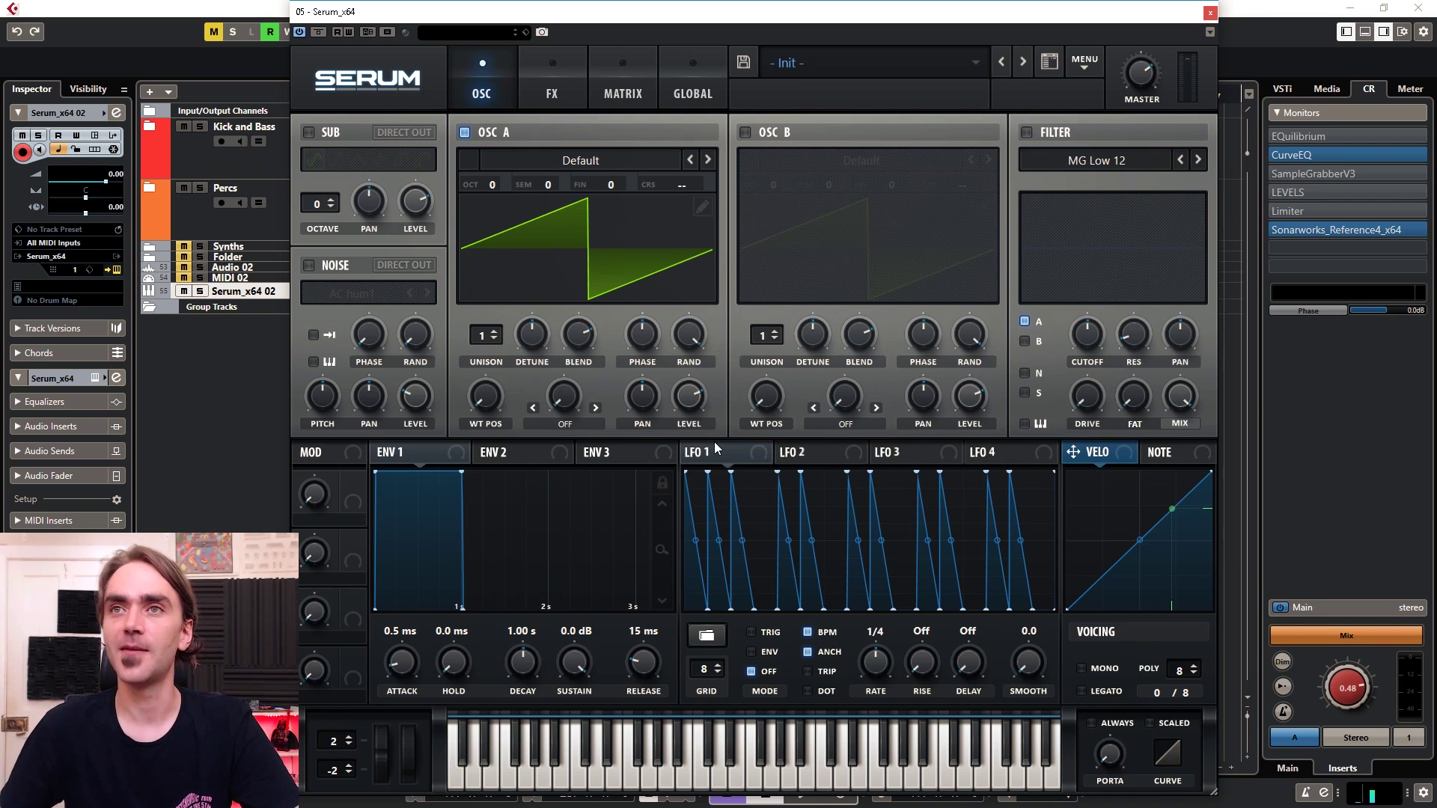
pyautogui.moveTo(711, 452); pyautogui.dragTo(682, 335)
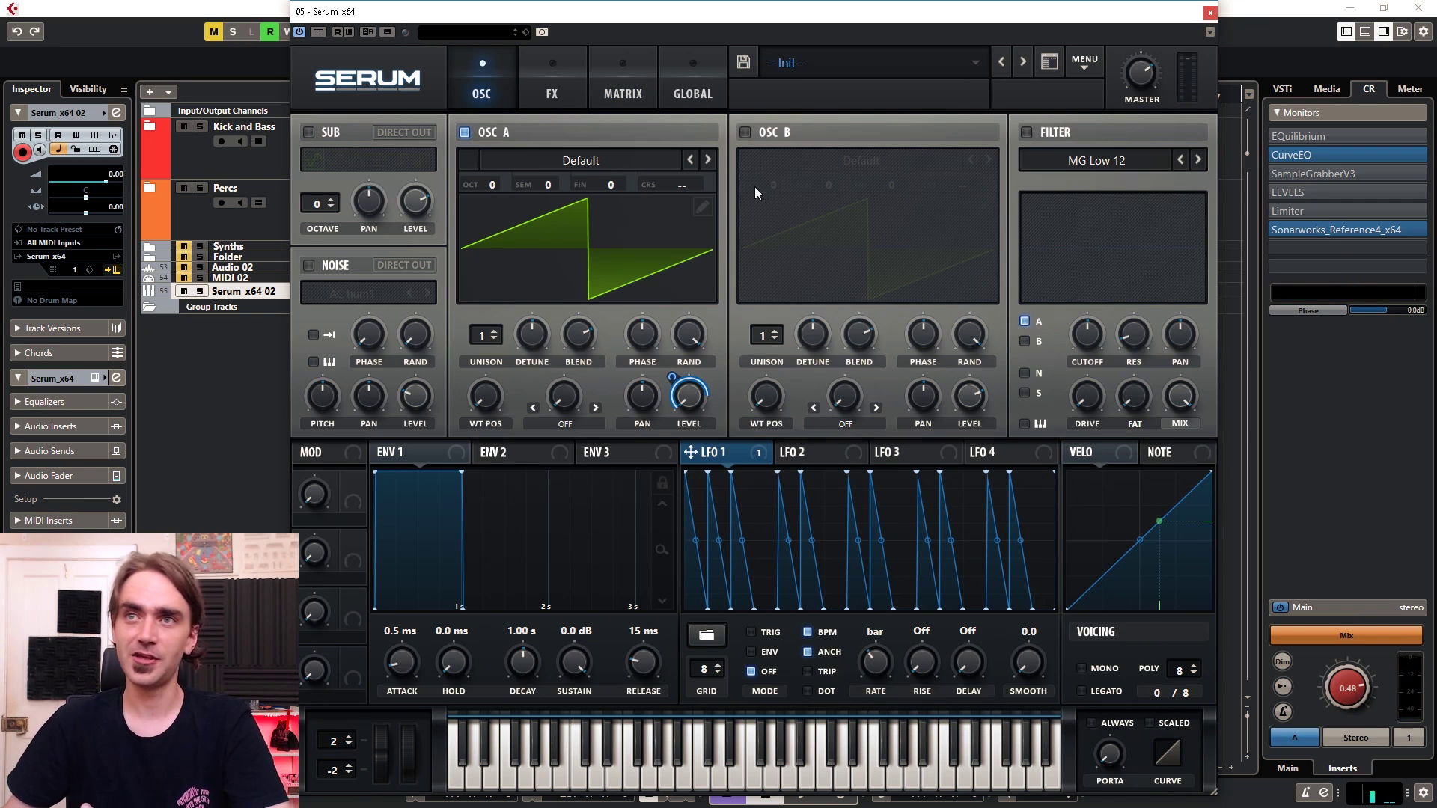
# Enable oscillator B at octave -1 and set oscillator A's warp mode to FM (from B).
pyautogui.click(747, 134)
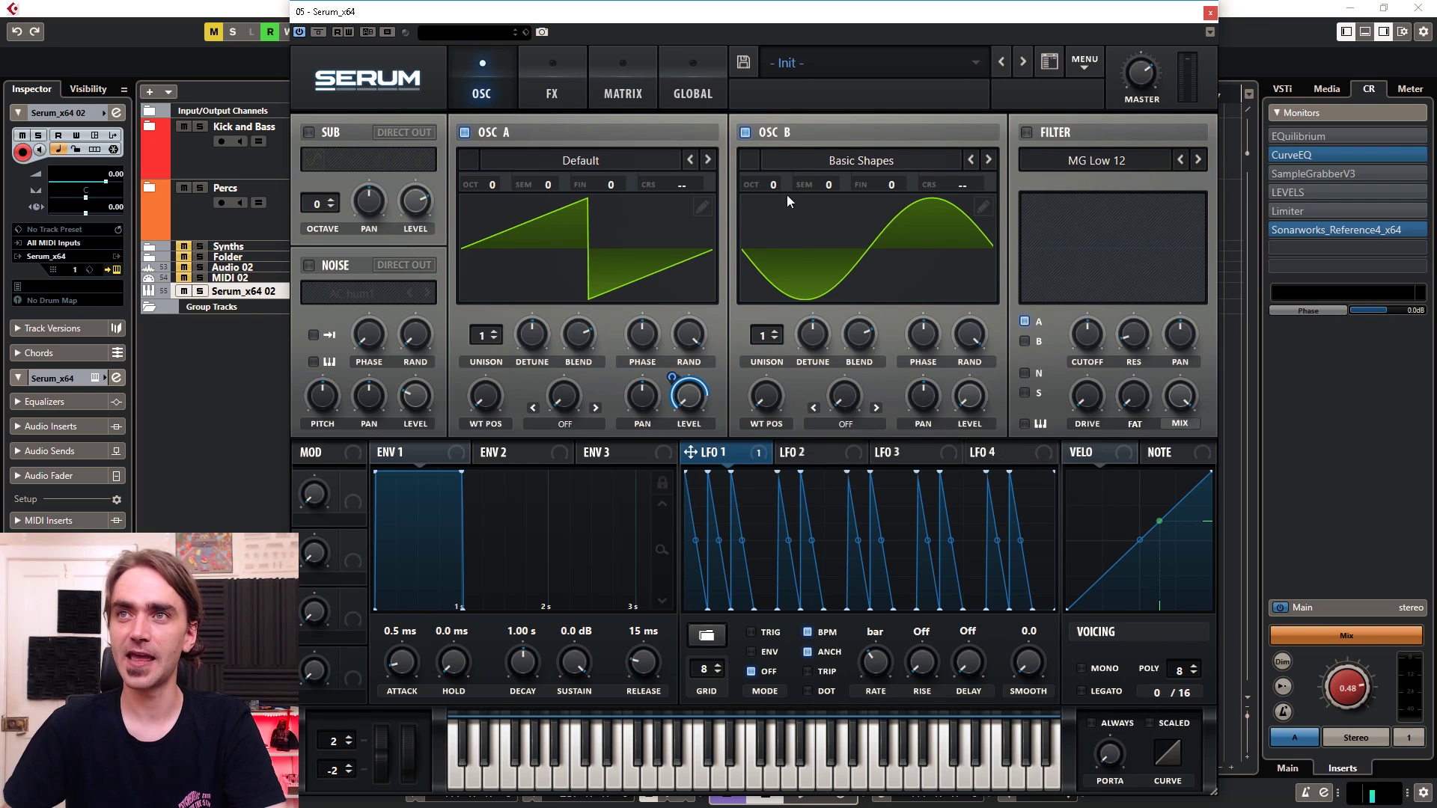
pyautogui.moveTo(774, 189); pyautogui.dragTo(766, 208)
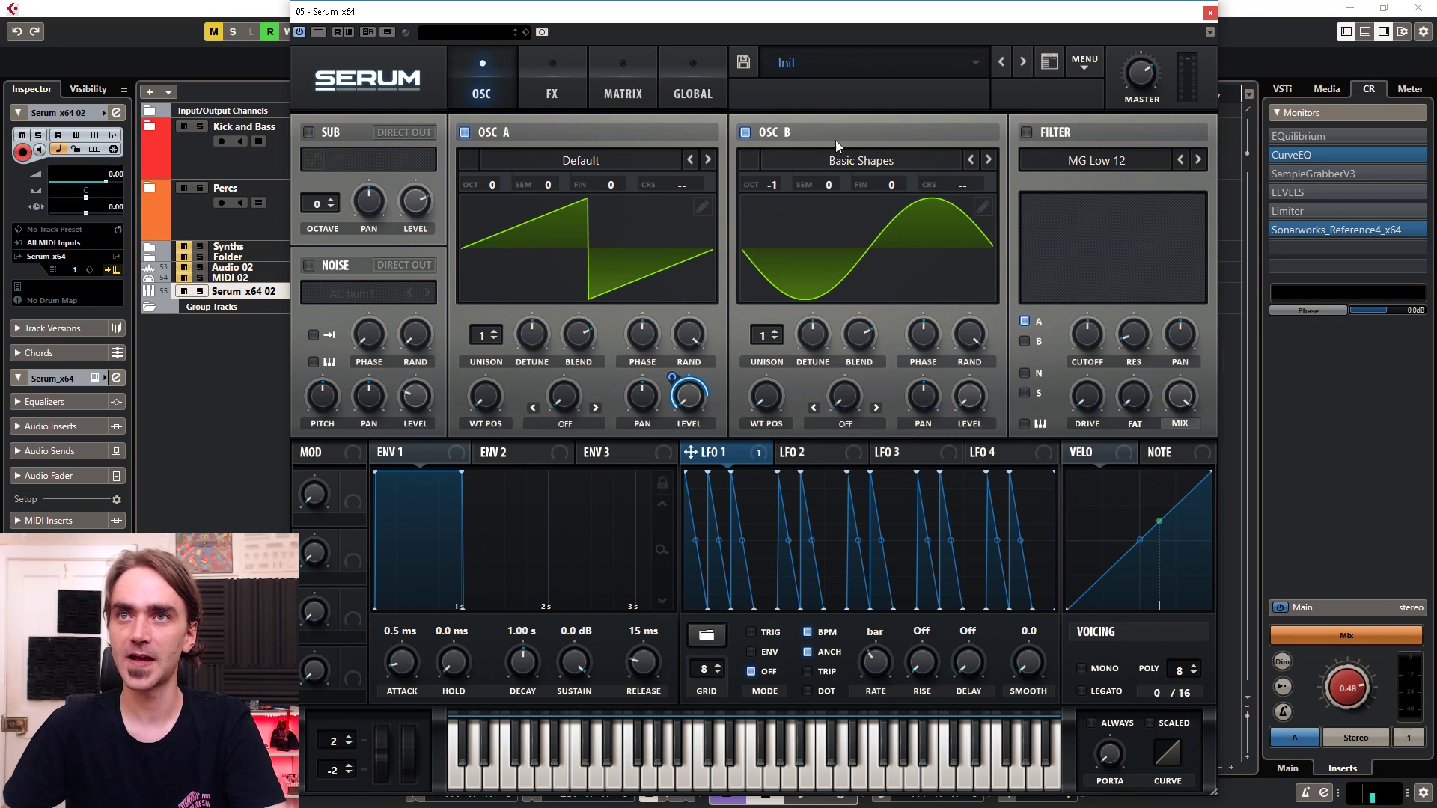
pyautogui.click(562, 422)
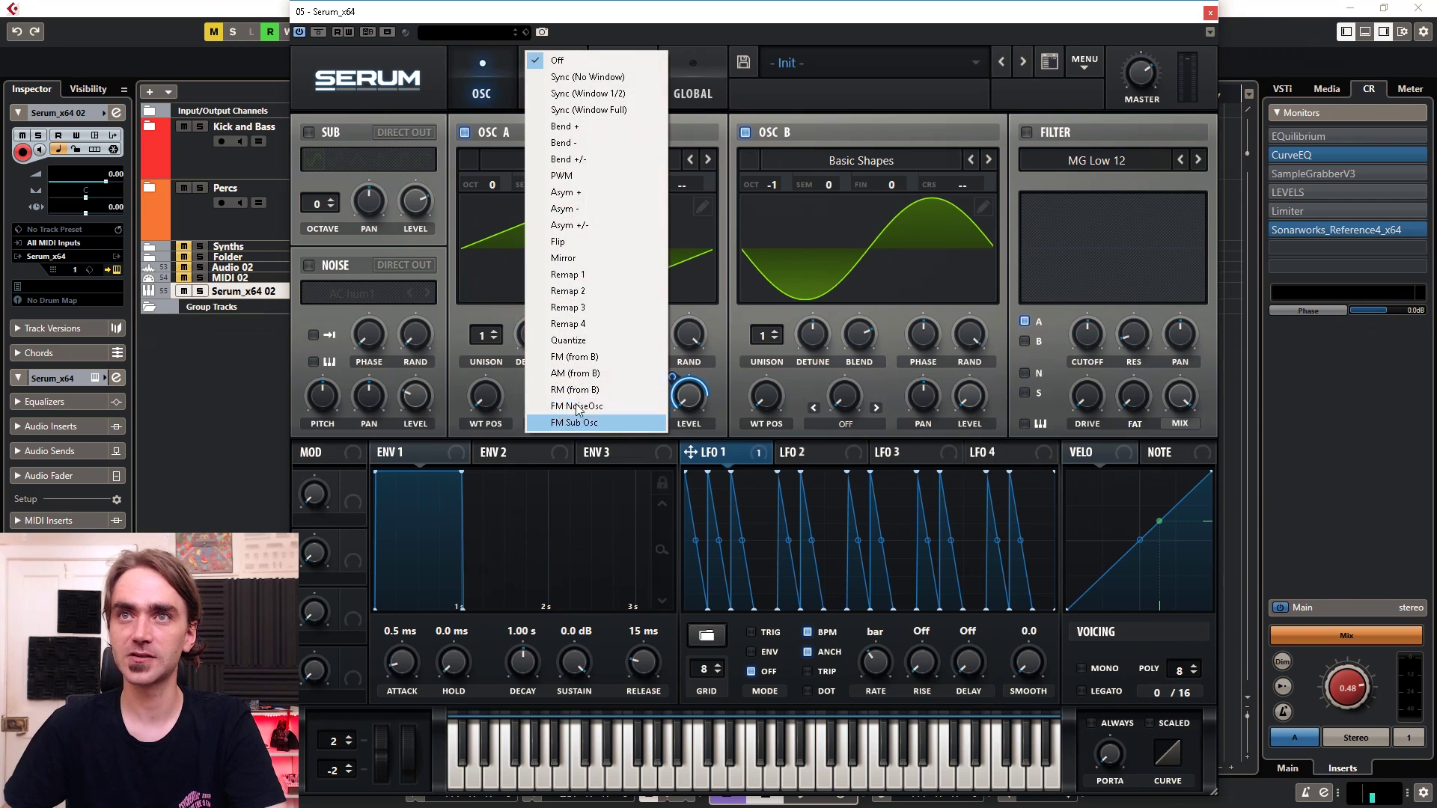
pyautogui.click(574, 357)
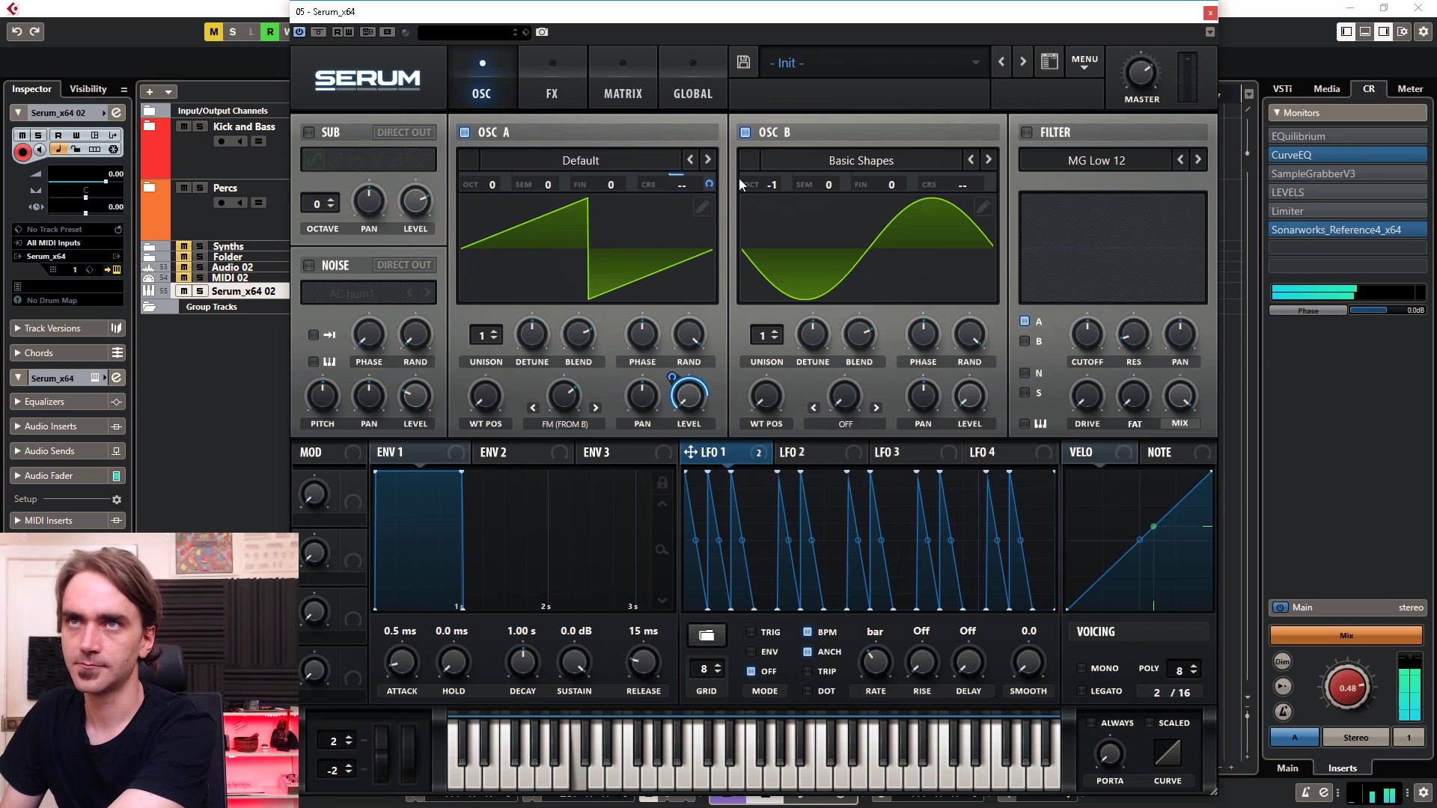
# Switch off oscillator B and bend the falling segments of LFO 1 into a mix of inward and outward curves.
pyautogui.click(746, 133)
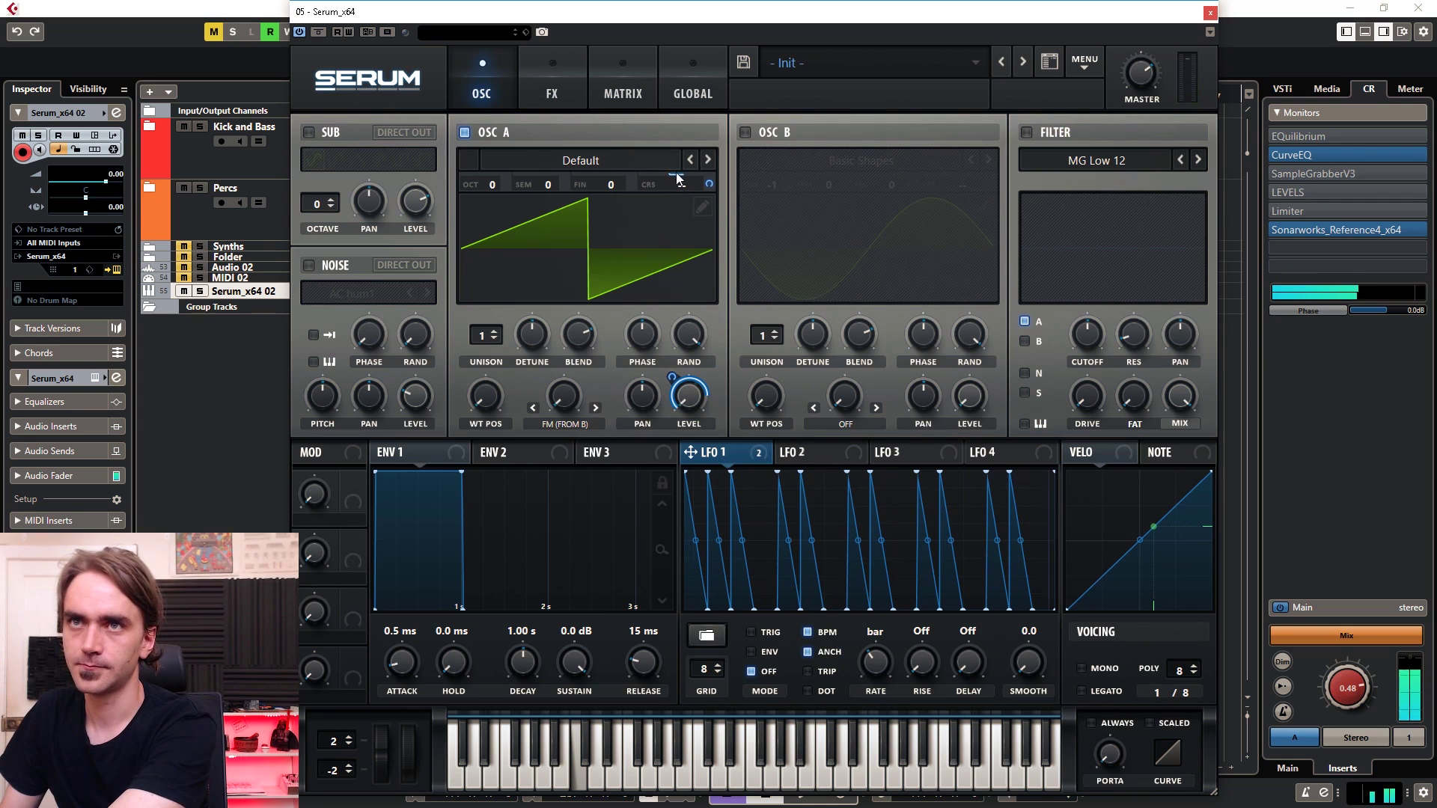
pyautogui.moveTo(696, 541); pyautogui.dragTo(695, 585)
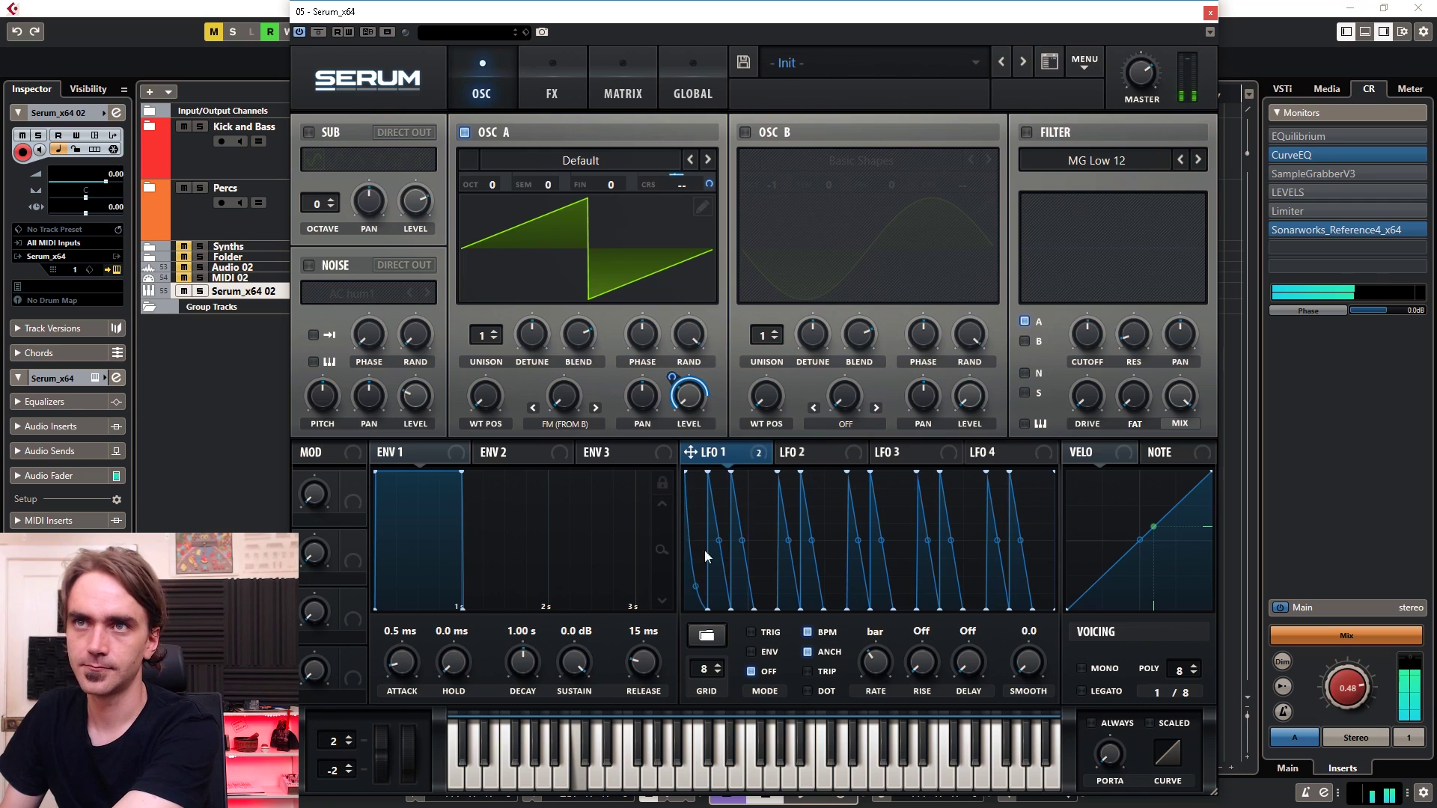
pyautogui.moveTo(724, 515); pyautogui.dragTo(808, 580)
pyautogui.moveTo(856, 532); pyautogui.dragTo(997, 478)
pyautogui.moveTo(1017, 530); pyautogui.dragTo(1018, 482)
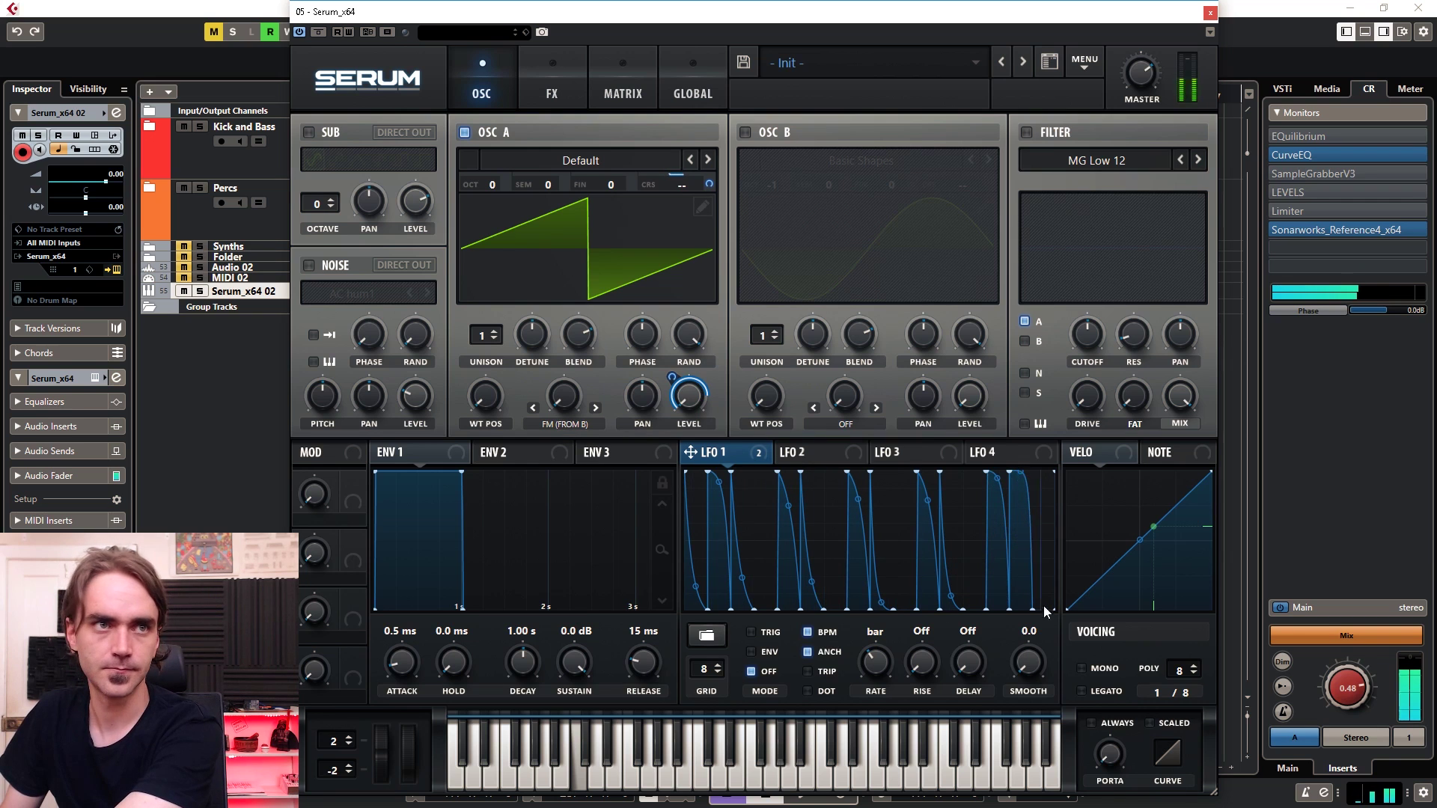
pyautogui.moveTo(1035, 605); pyautogui.dragTo(1045, 577)
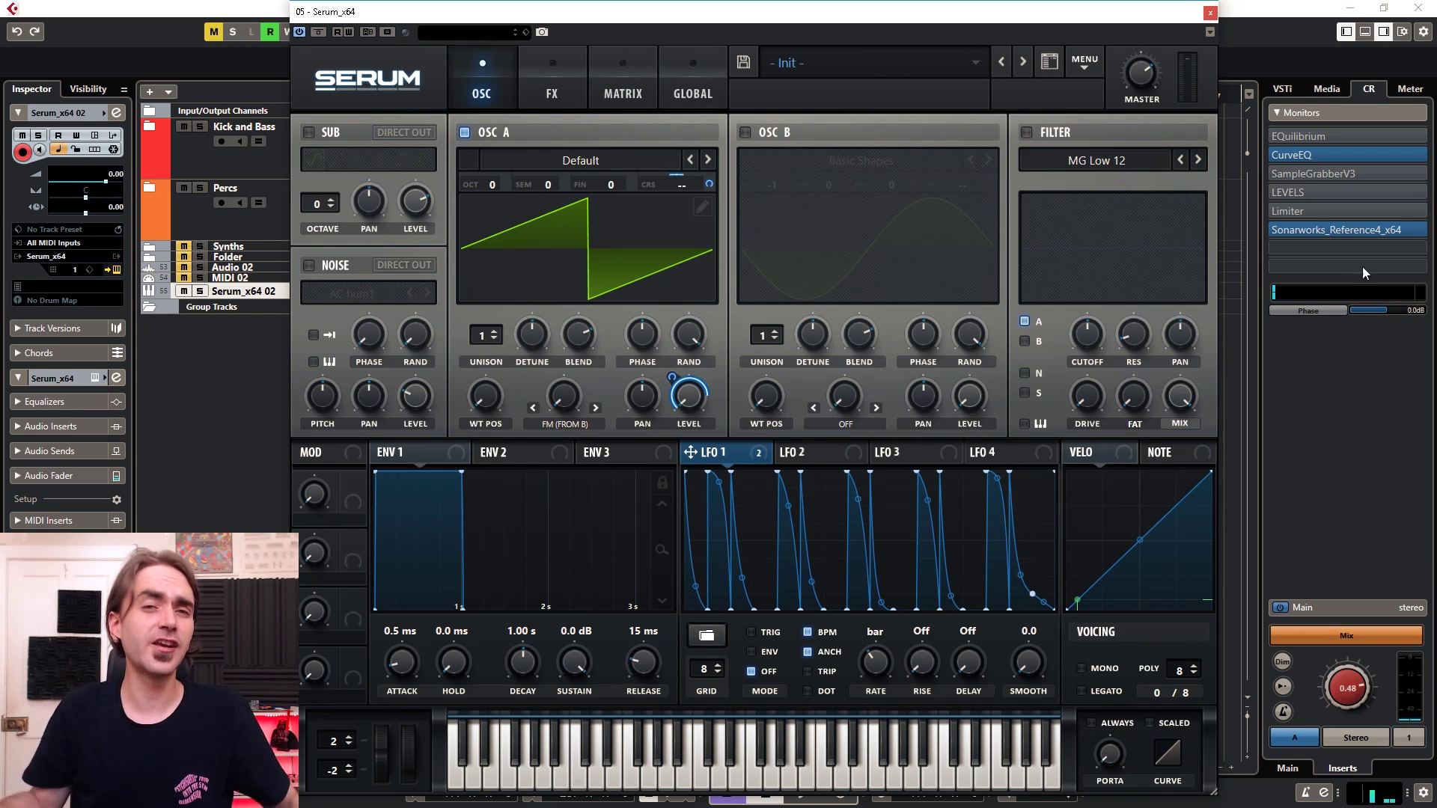
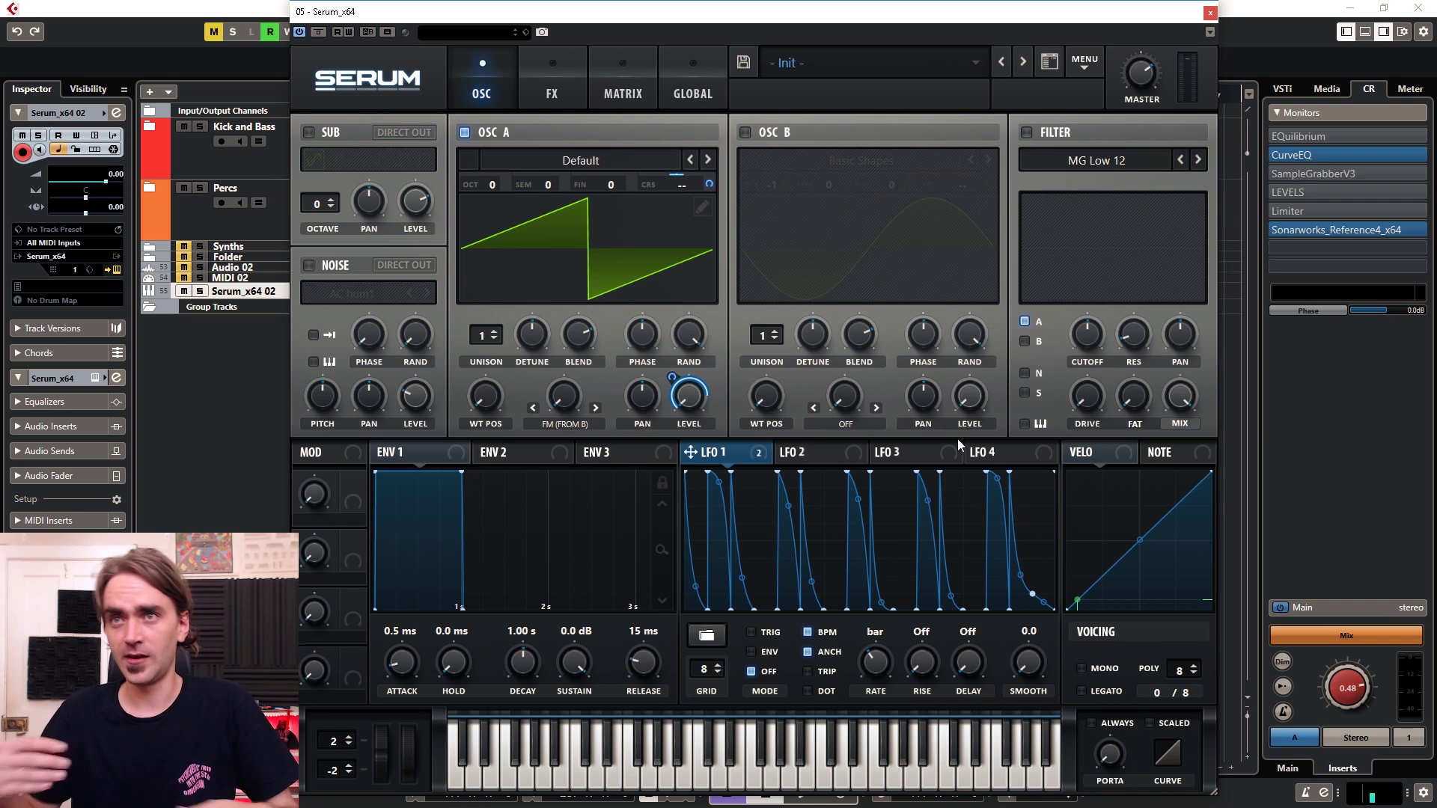
# Reset the synth to the Init preset.
pyautogui.click(1092, 73)
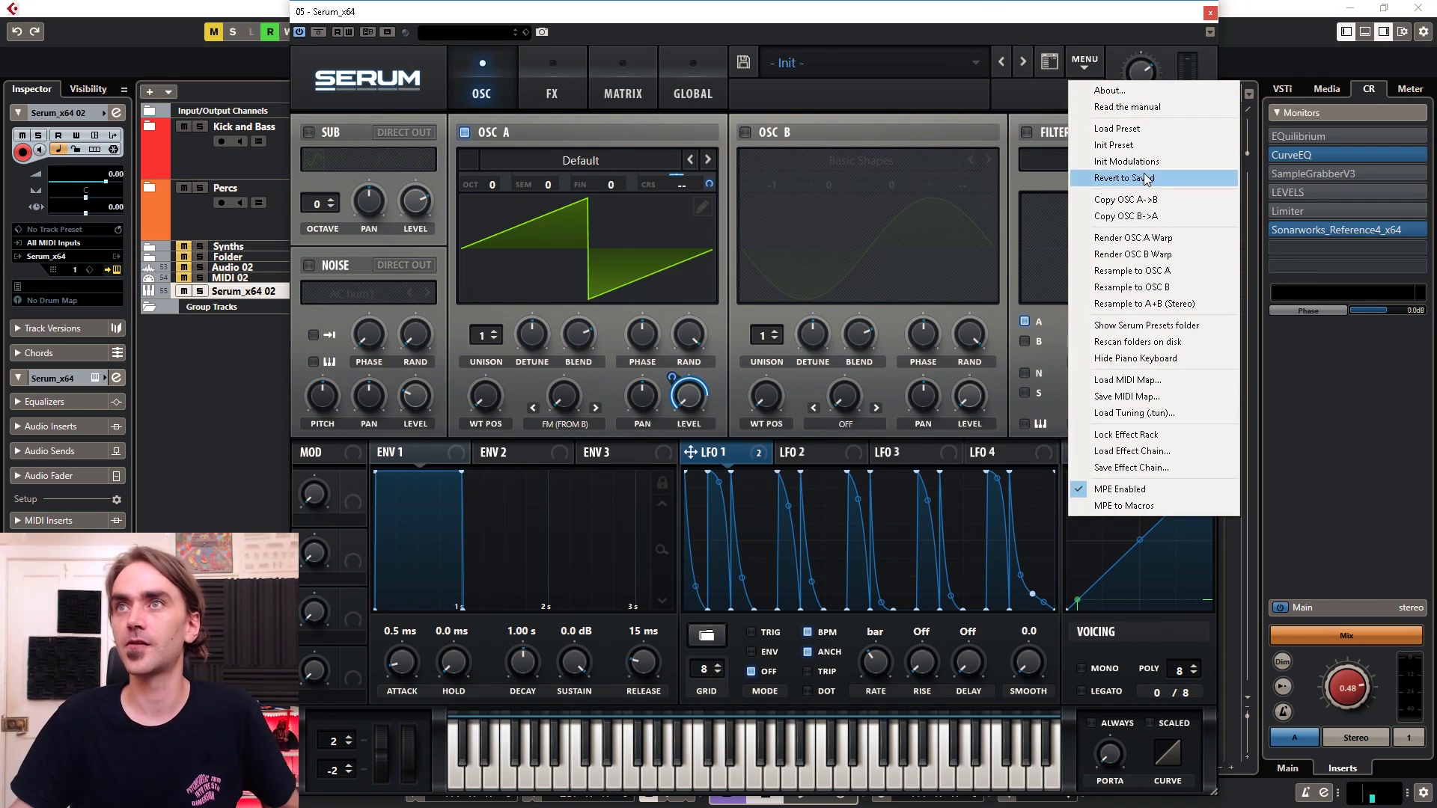
pyautogui.click(1123, 145)
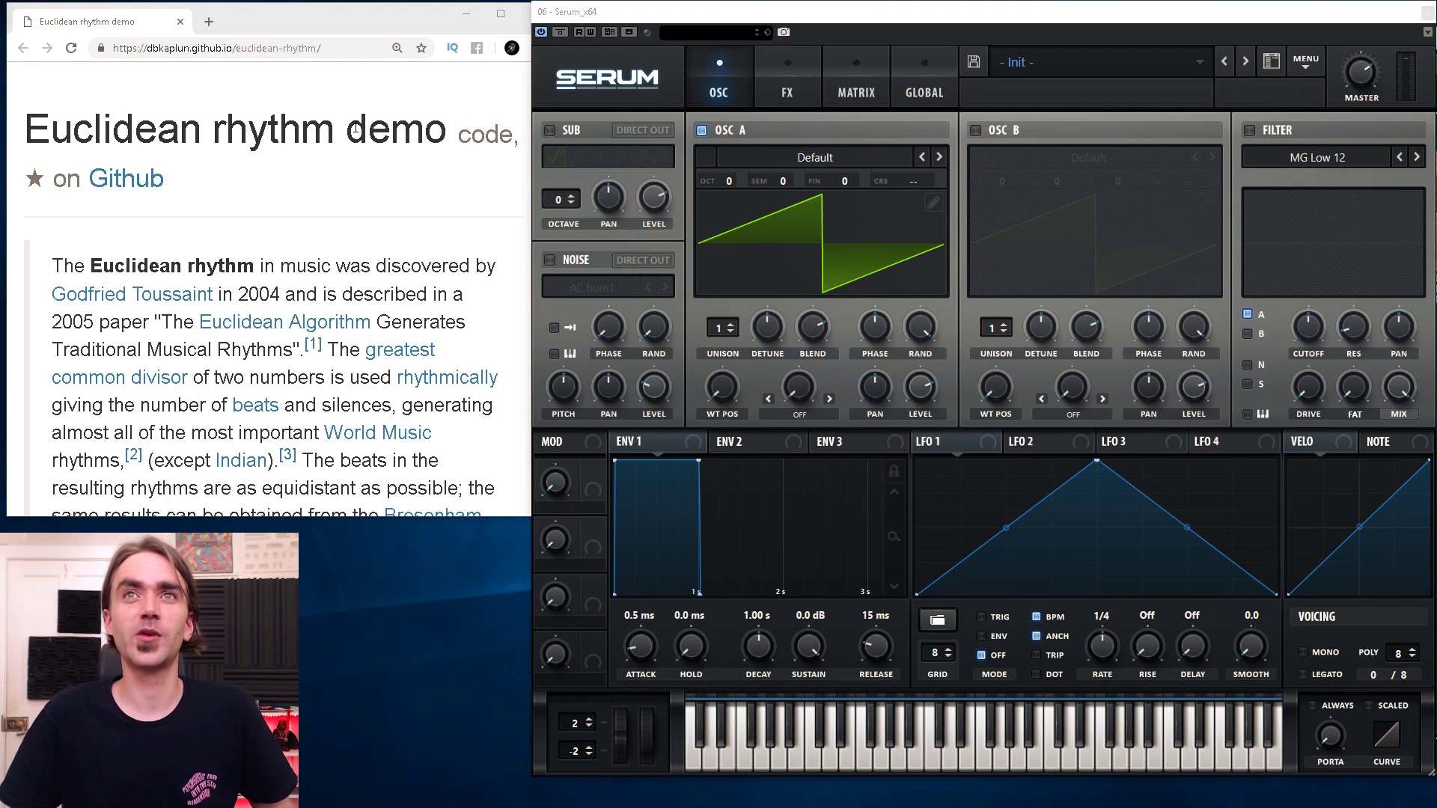
# Set the LFO 1 grid to 16 and load the Basic shape flat 0 to empty the LFO.
pyautogui.scroll(-5, 320, 225)
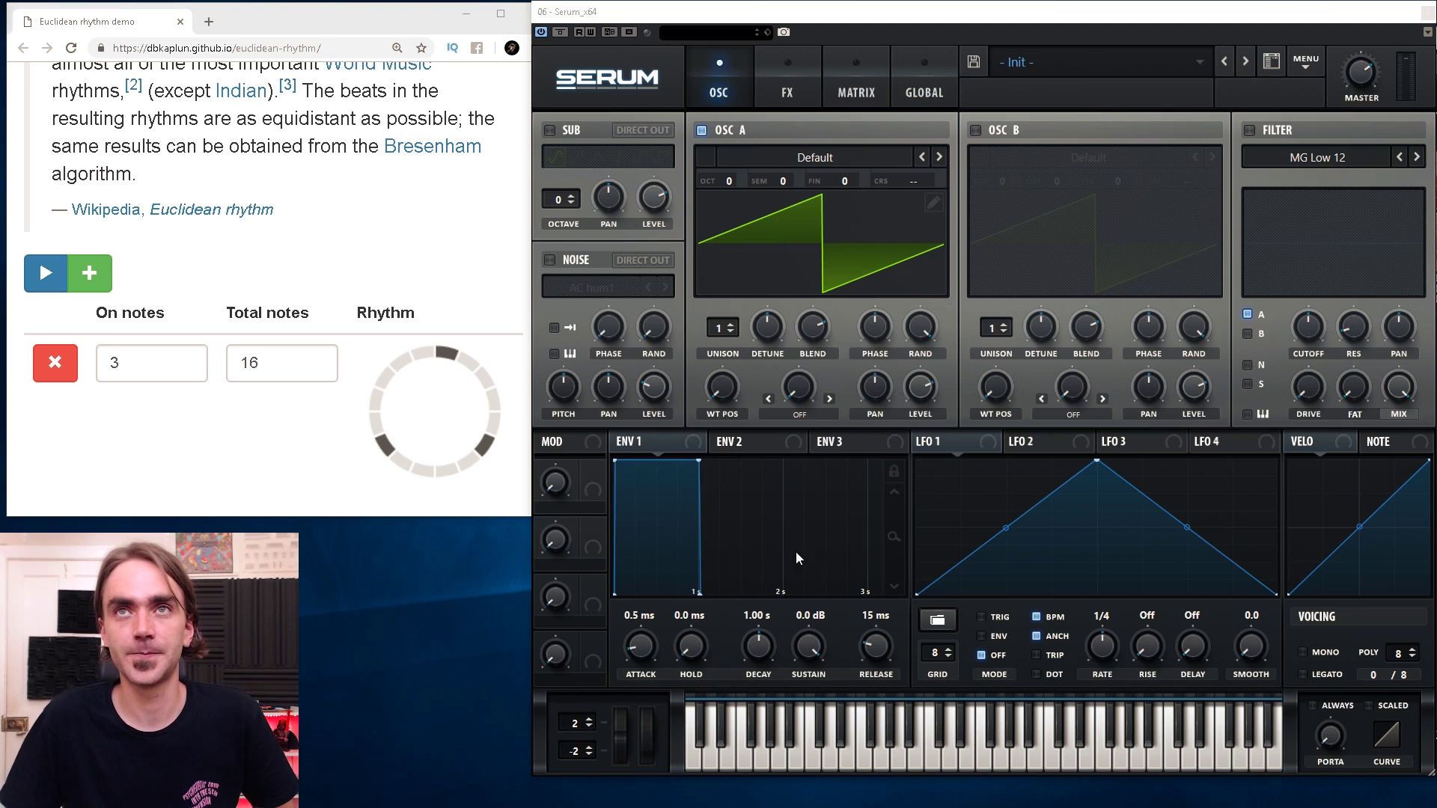
pyautogui.scroll(4, 449, 223)
pyautogui.scroll(-4, 449, 223)
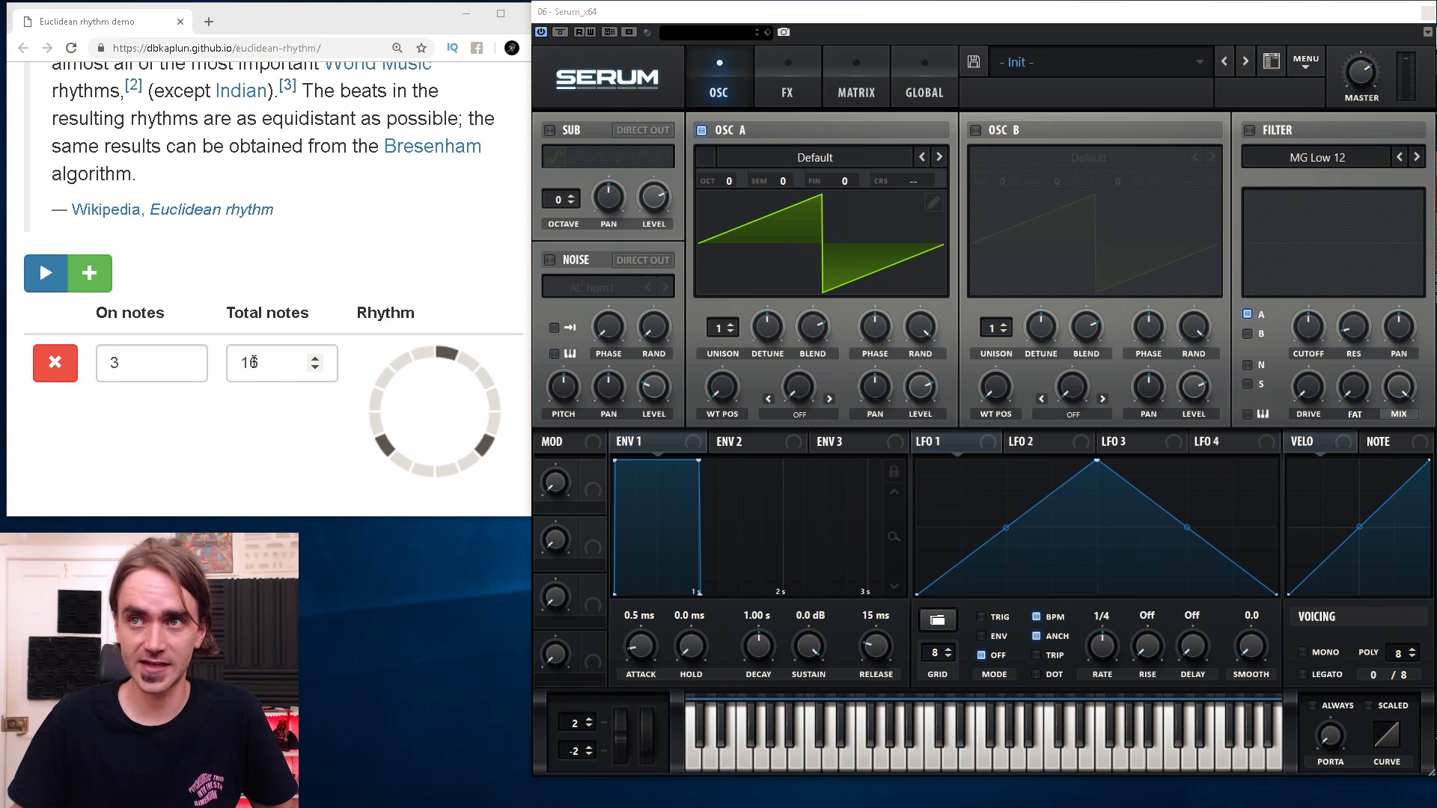
pyautogui.click(934, 657)
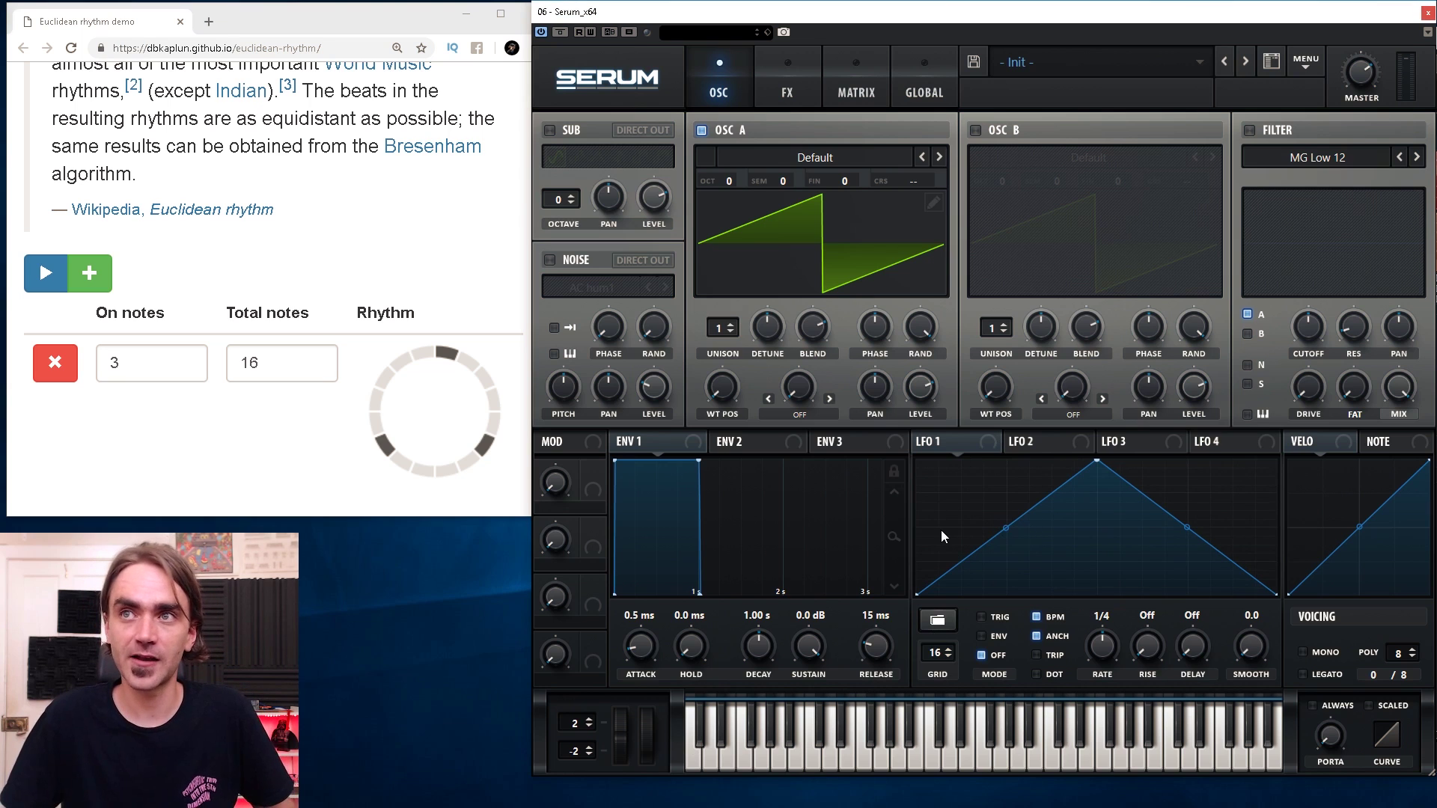
pyautogui.click(937, 621)
pyautogui.moveTo(965, 624)
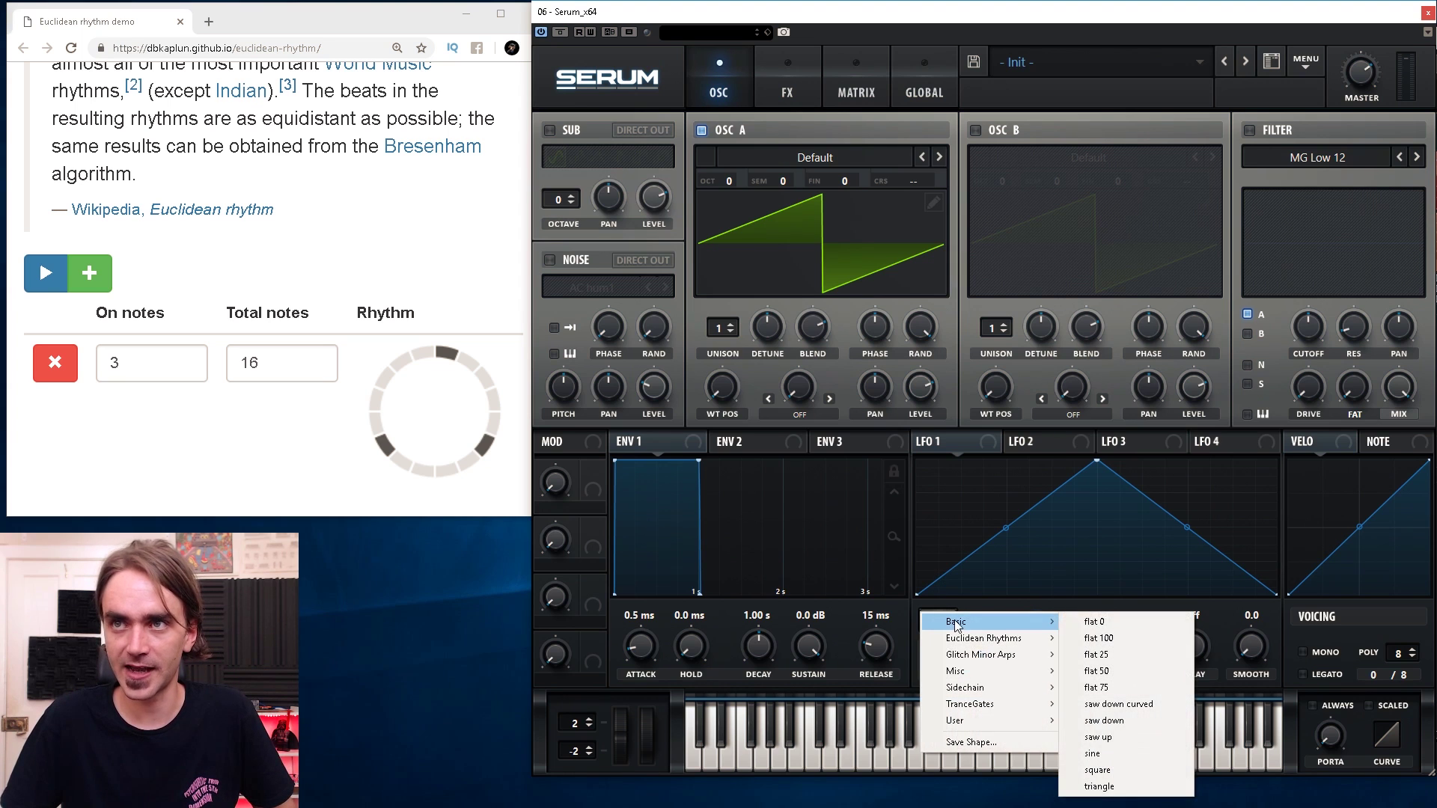
pyautogui.click(1093, 621)
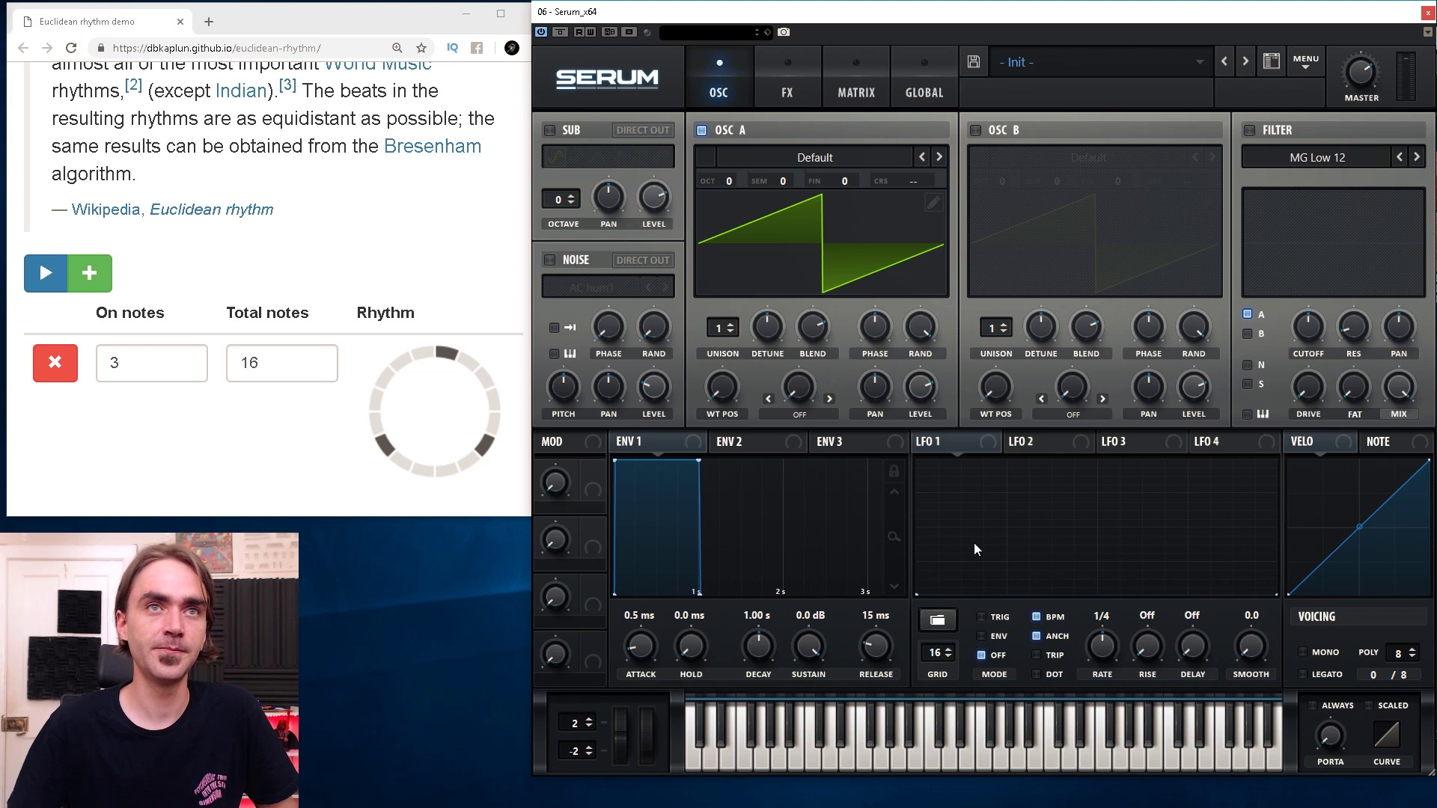
# Raise the On notes of the 16-note rhythm in the Euclidean rhythm demo to 7.
pyautogui.click(187, 363)
pyautogui.click(187, 358)
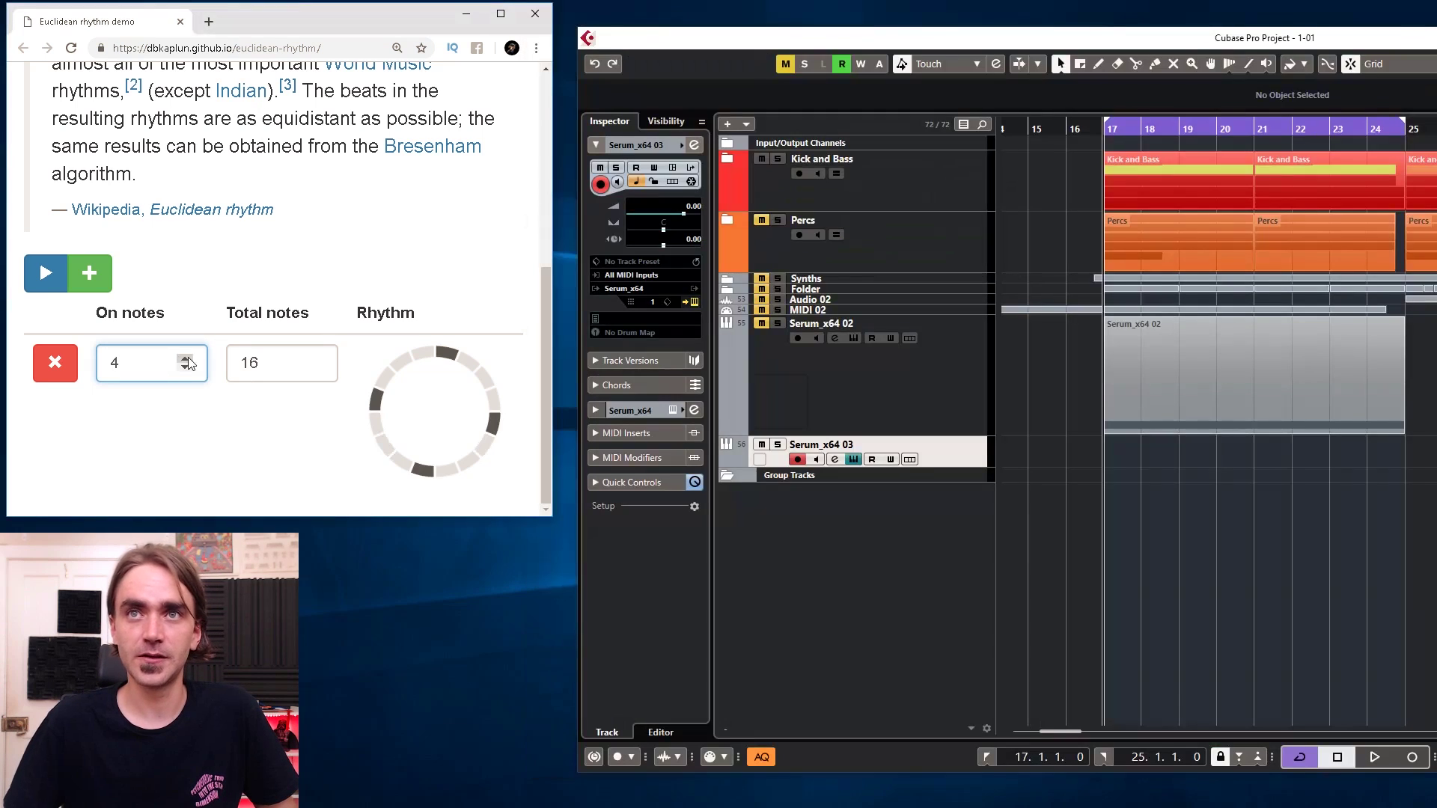
pyautogui.click(187, 358)
pyautogui.click(187, 359)
pyautogui.click(187, 358)
pyautogui.click(187, 358)
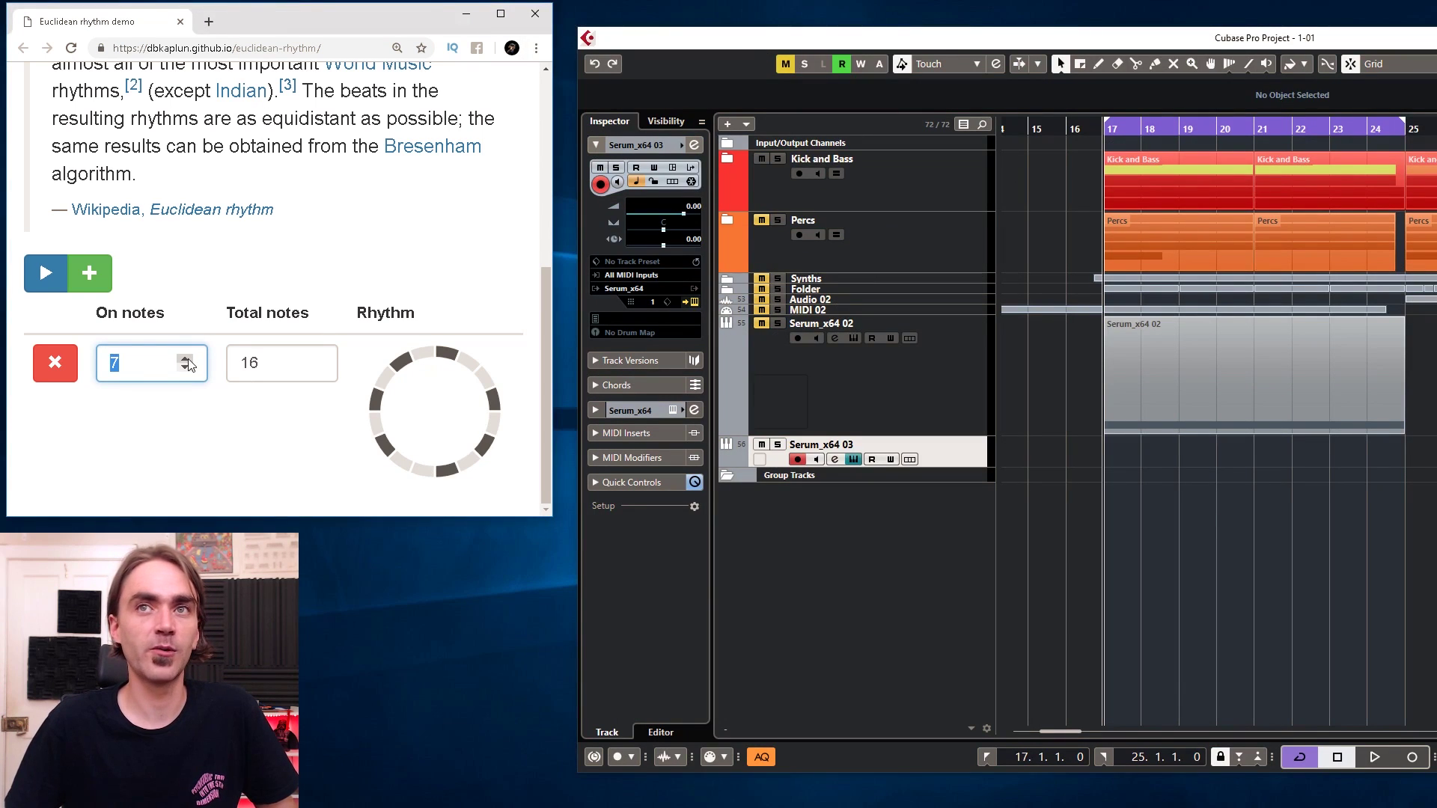
# Lower the On notes of the demo rhythm to 2.
pyautogui.click(185, 367)
pyautogui.click(185, 368)
pyautogui.click(185, 368)
pyautogui.click(185, 368)
pyautogui.click(184, 368)
pyautogui.click(185, 368)
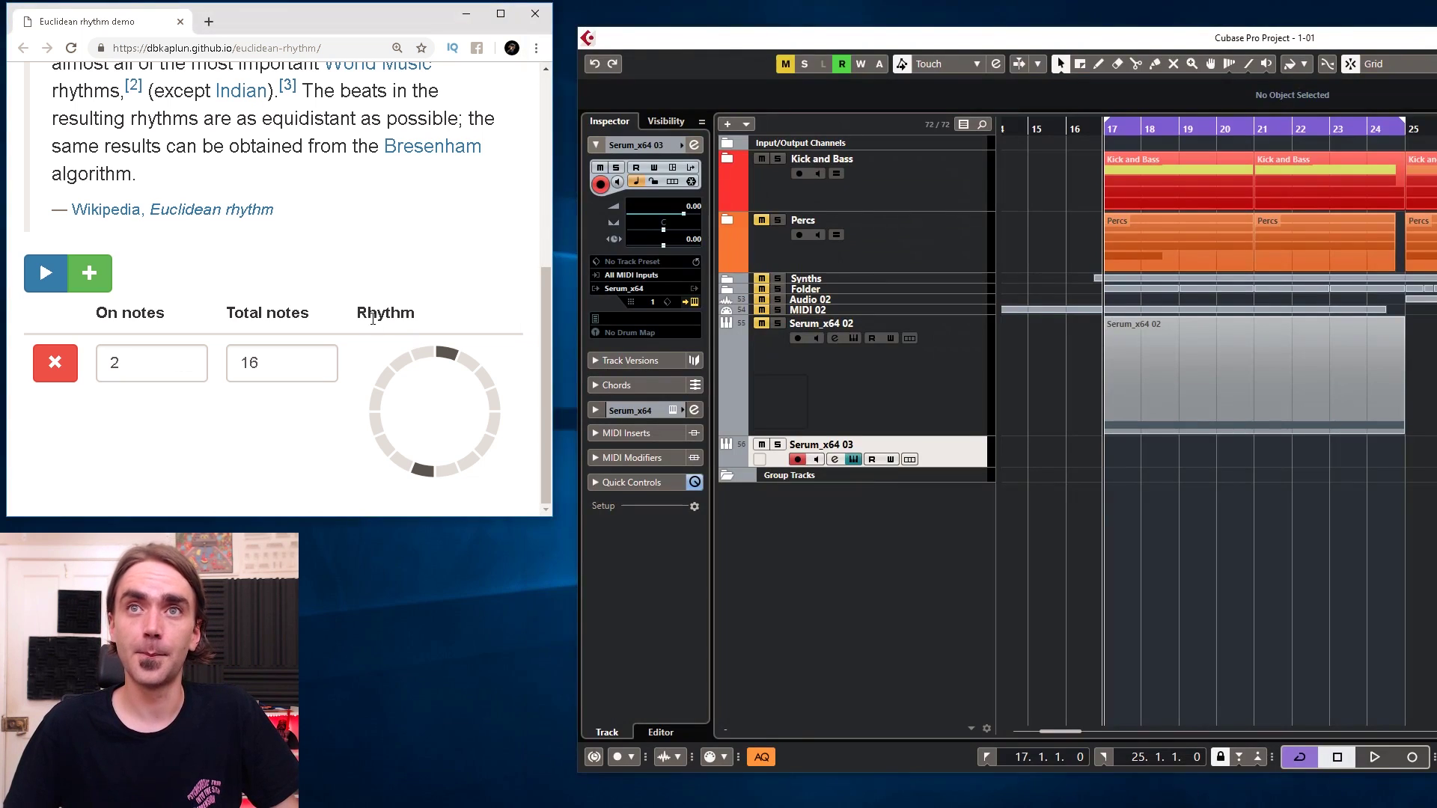
pyautogui.click(750, 535)
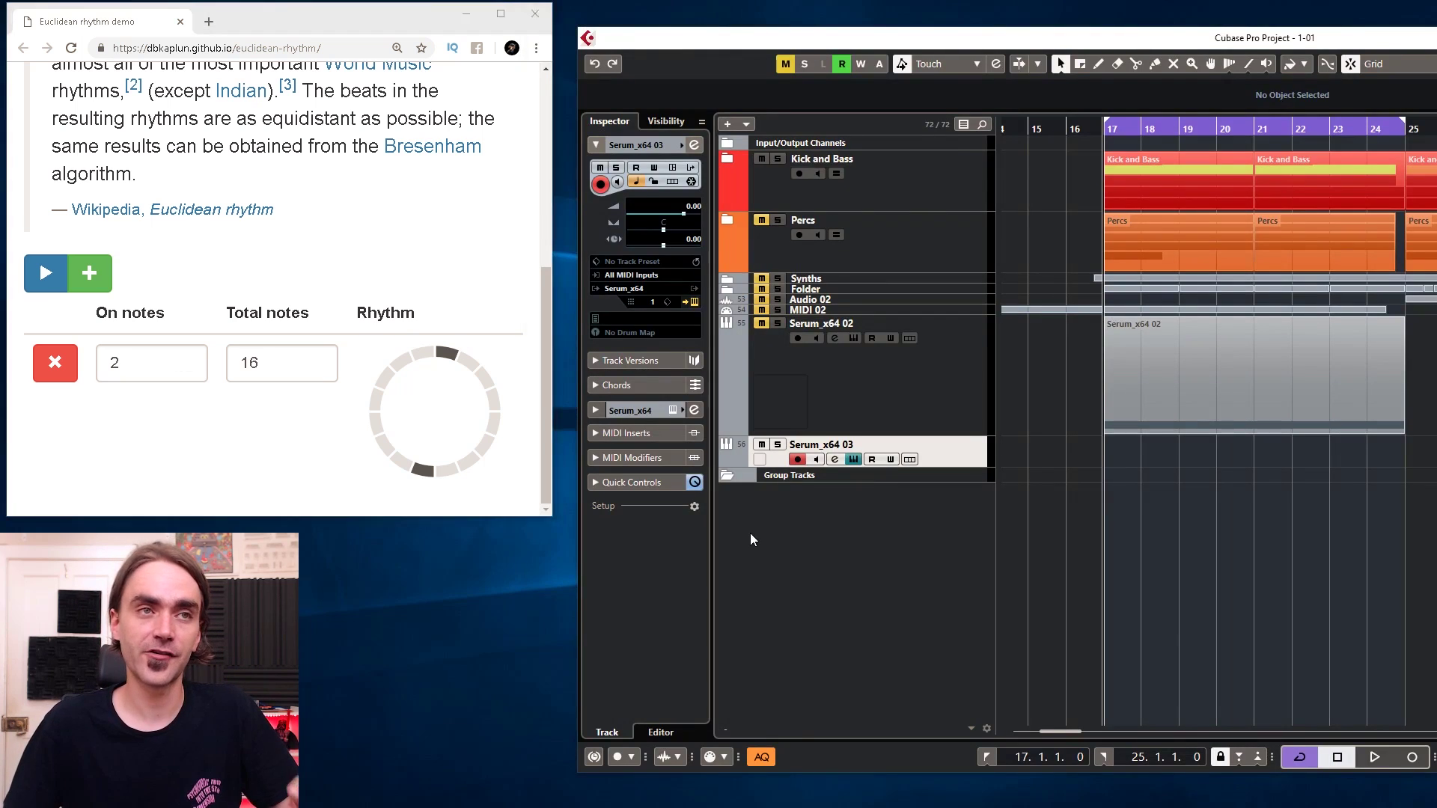
# Set the demo rhythm's On notes back to 7 out of 16 total notes.
pyautogui.click(185, 358)
pyautogui.click(185, 358)
pyautogui.click(185, 358)
pyautogui.click(185, 359)
pyautogui.click(185, 359)
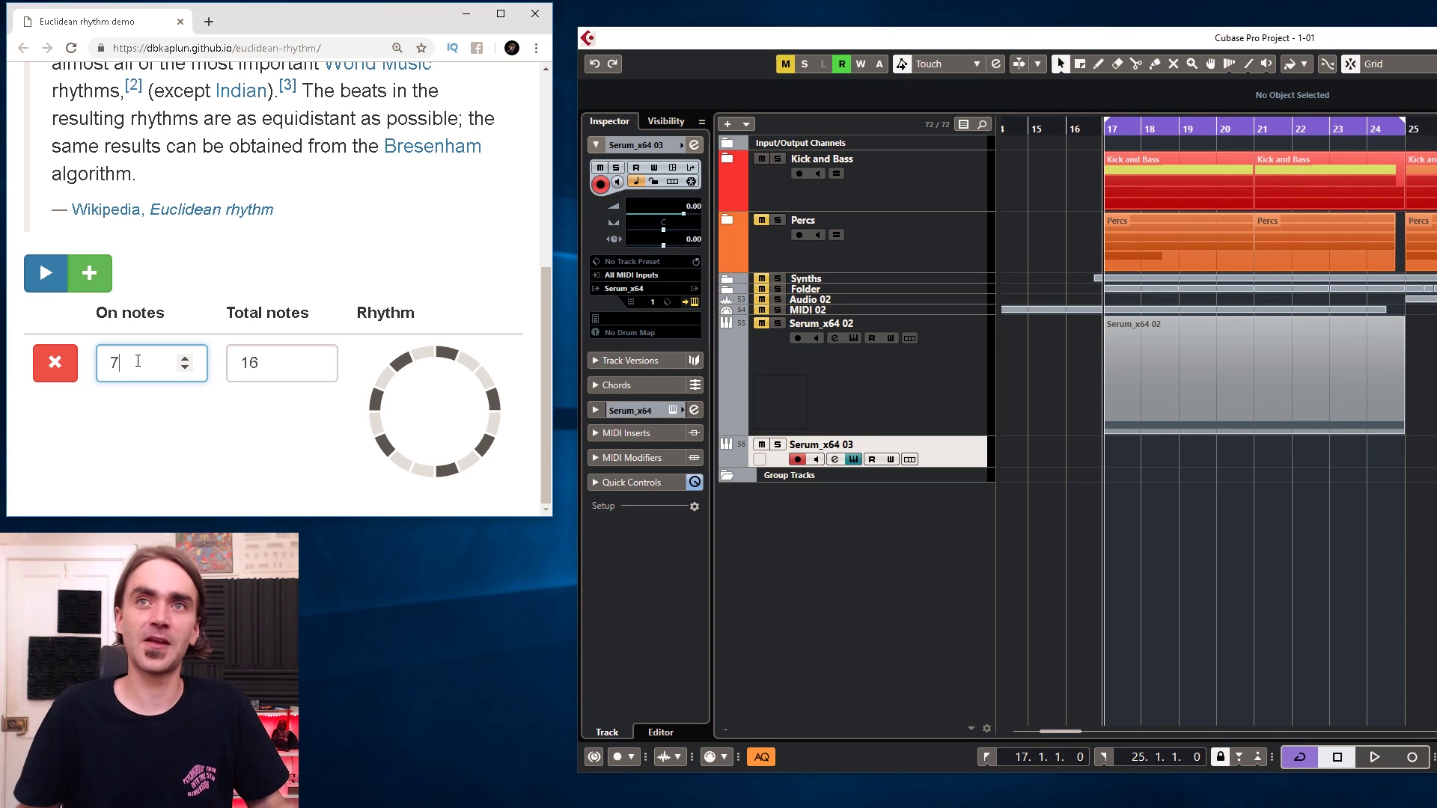
# Switch to Serum and draw full-height one-step blocks in LFO 1 at grid steps 1, 4, 6, 8, 11, 13 and 15.
pyautogui.click(984, 576)
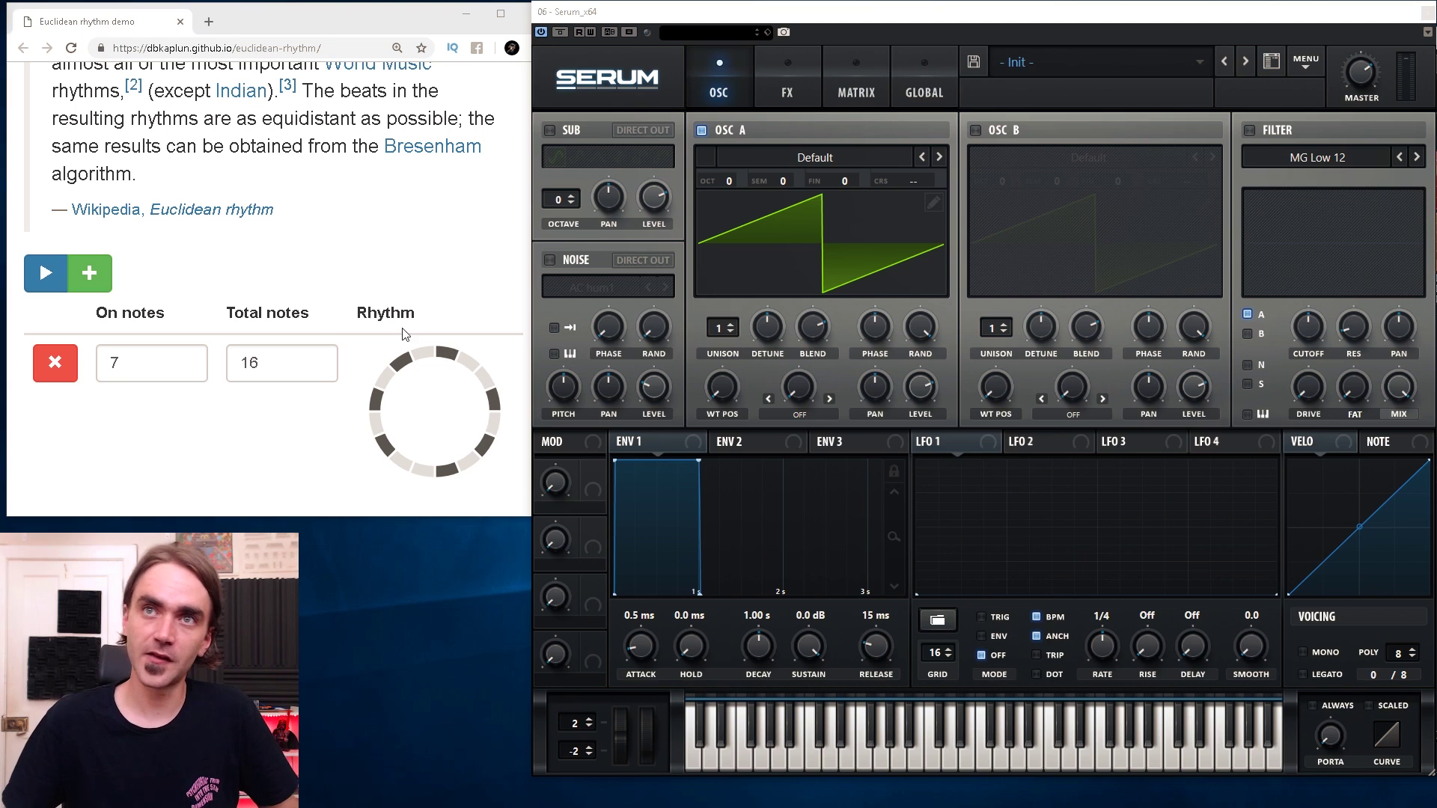
pyautogui.moveTo(927, 509); pyautogui.dragTo(925, 460)
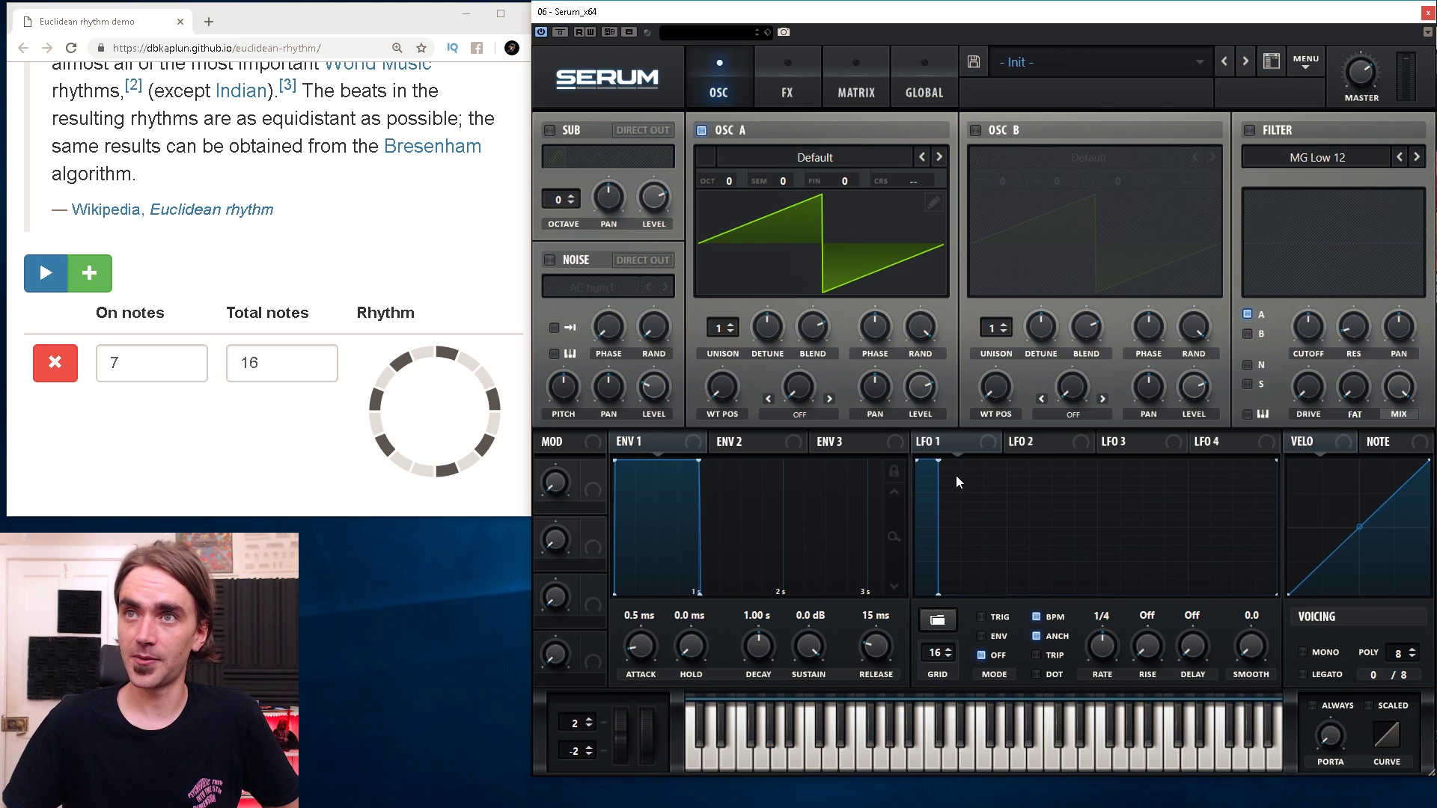
pyautogui.moveTo(991, 494)
pyautogui.mouseDown()
pyautogui.moveTo(991, 442)
pyautogui.moveTo(1006, 474)
pyautogui.moveTo(1039, 475)
pyautogui.moveTo(1045, 450)
pyautogui.moveTo(1062, 468)
pyautogui.moveTo(1147, 450)
pyautogui.moveTo(1201, 460)
pyautogui.mouseUp()
pyautogui.click(1245, 475)
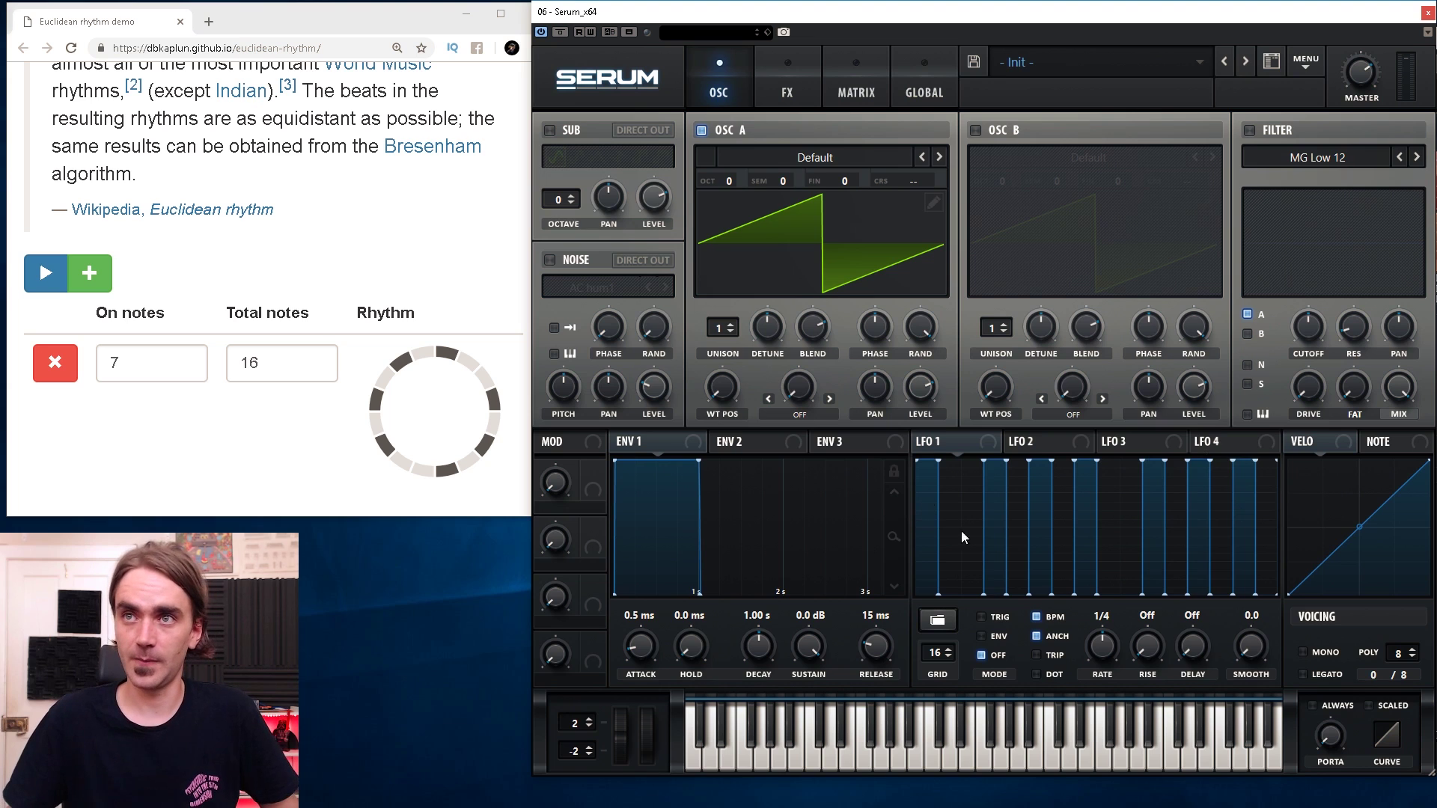
# Delete the upper end point of each of the seven LFO 1 blocks to turn them into falling ramps.
pyautogui.doubleClick(938, 460)
pyautogui.doubleClick(1006, 460)
pyautogui.doubleClick(1052, 460)
pyautogui.doubleClick(1097, 460)
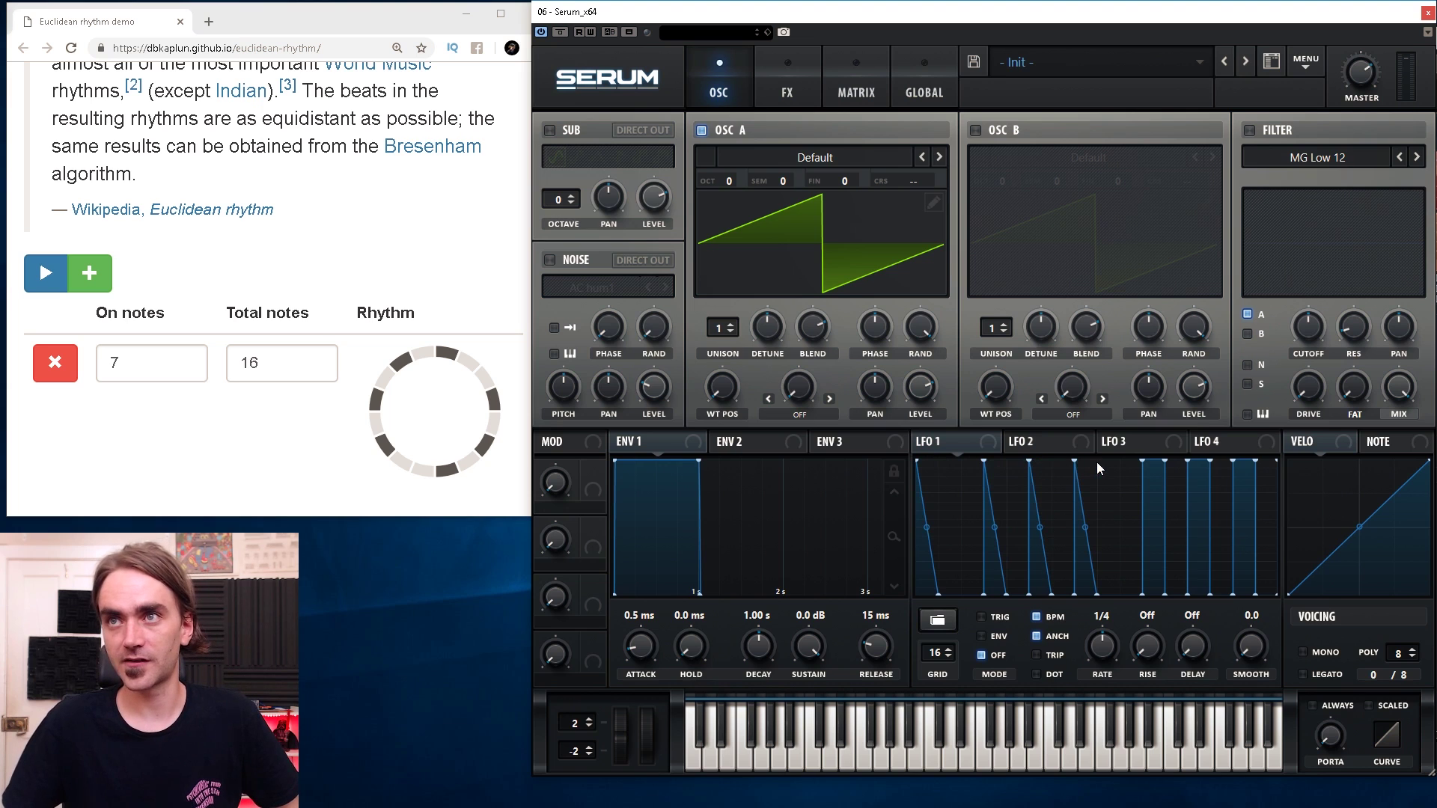
pyautogui.doubleClick(1165, 461)
pyautogui.doubleClick(1210, 461)
pyautogui.doubleClick(1255, 460)
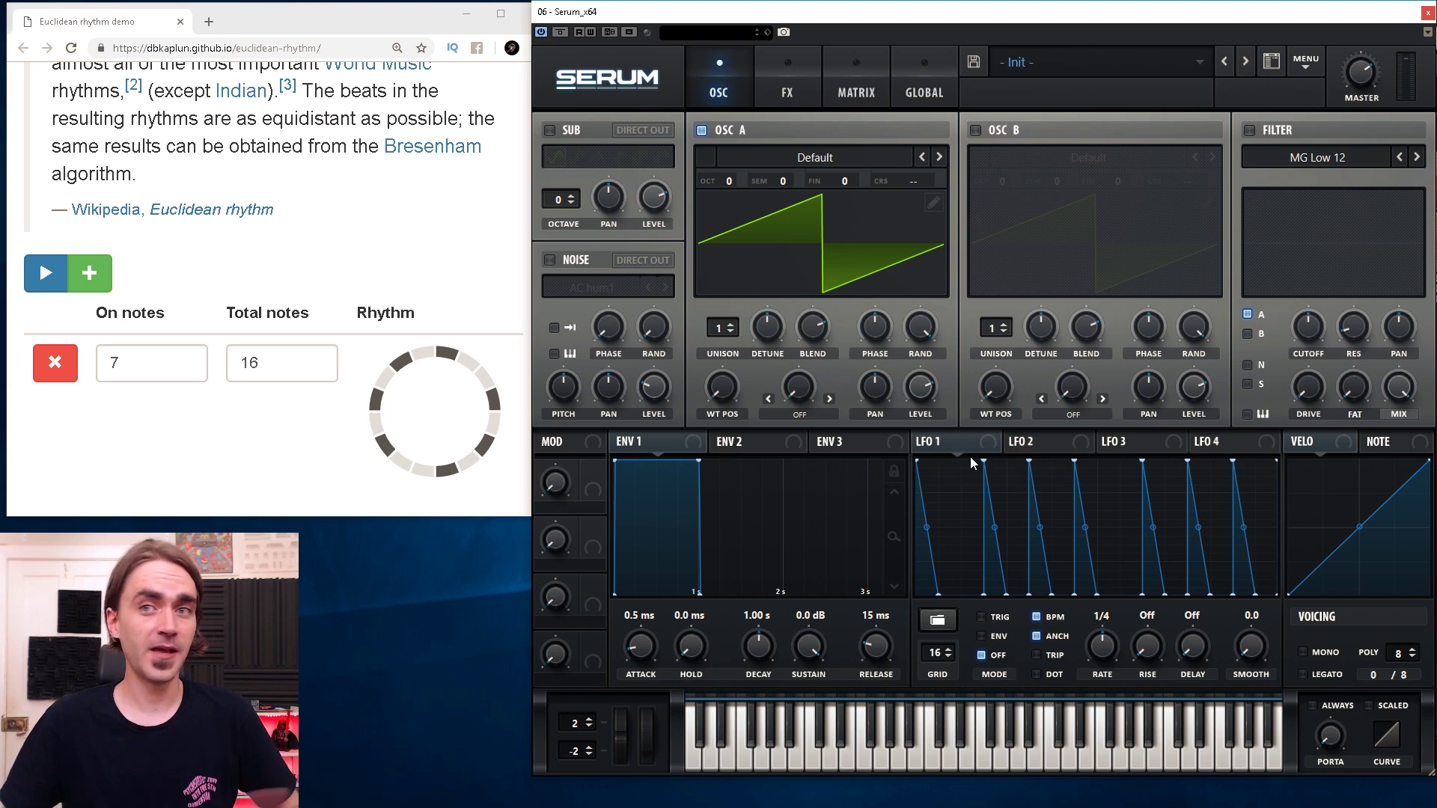
# Assign LFO 1 to oscillator A's level and set the LFO rate to bar.
pyautogui.moveTo(923, 442); pyautogui.dragTo(910, 322)
pyautogui.moveTo(922, 404)
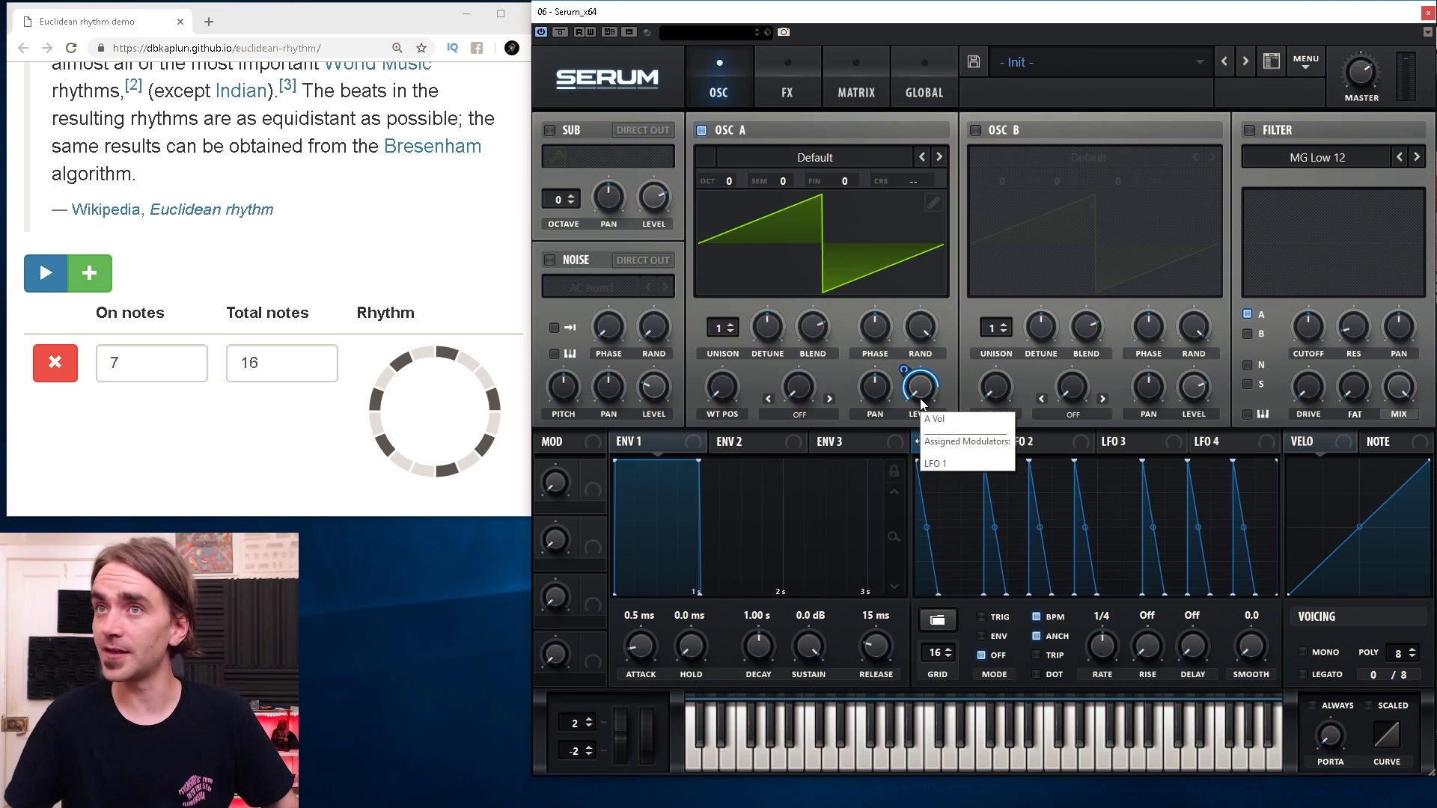
pyautogui.moveTo(1100, 648); pyautogui.dragTo(1098, 664)
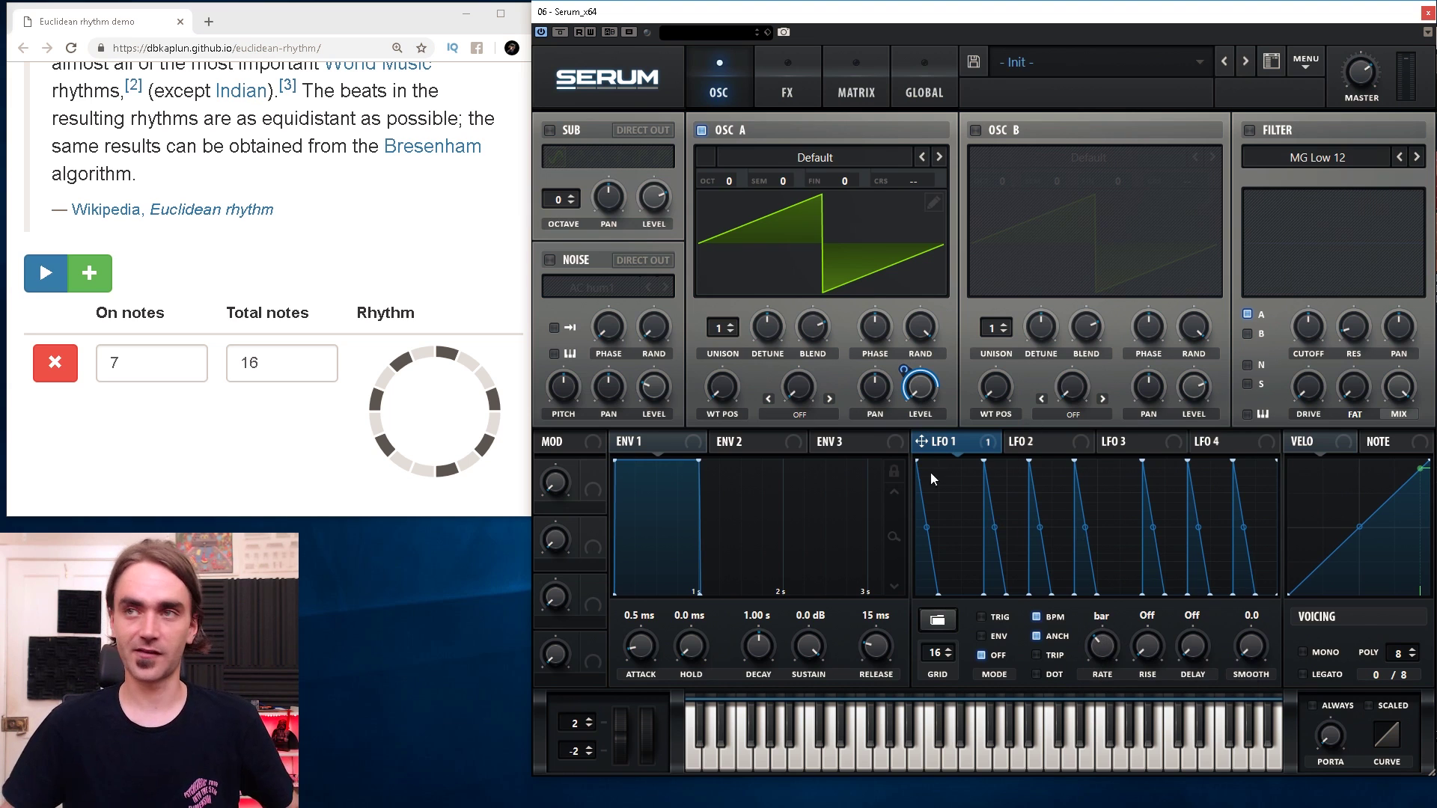
pyautogui.click(945, 623)
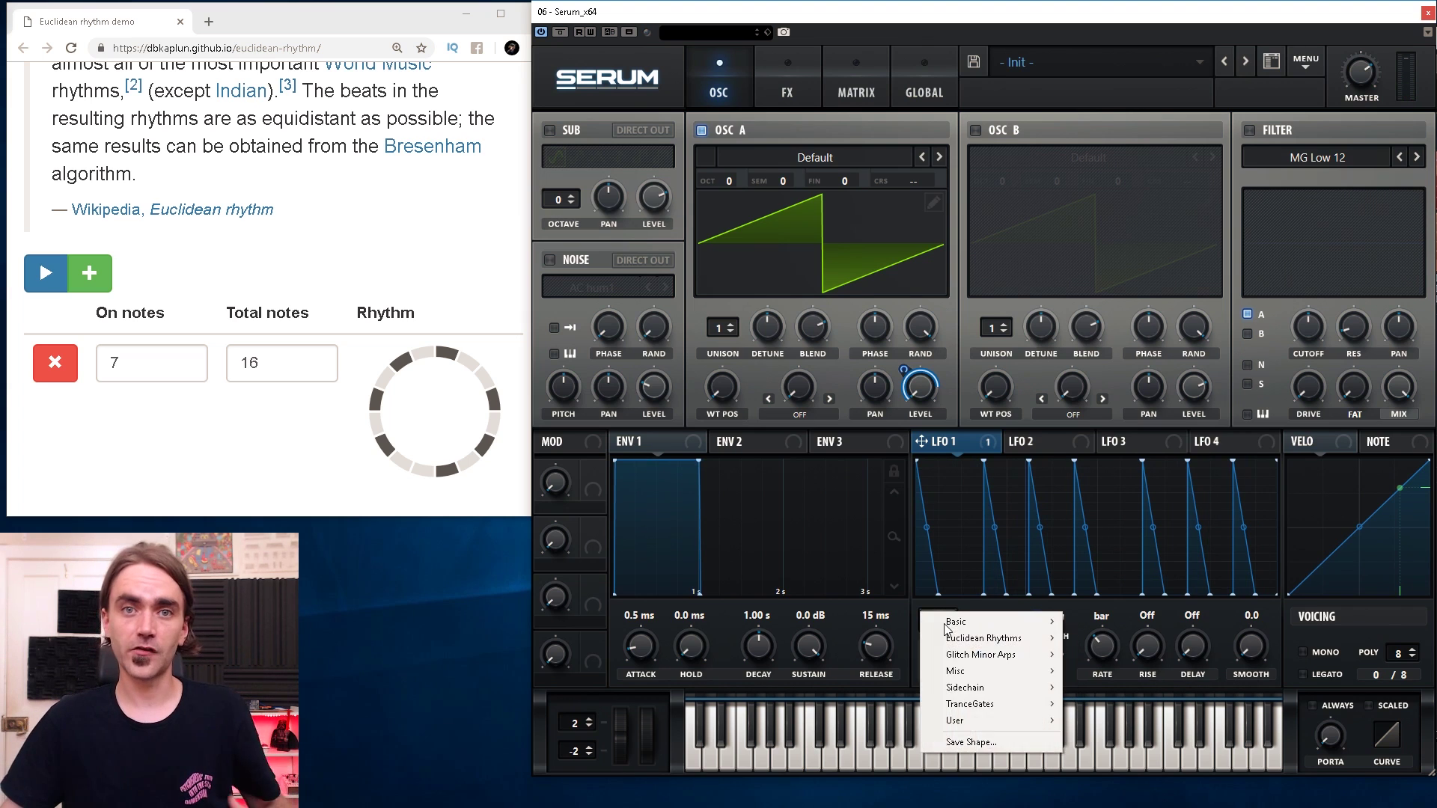
pyautogui.click(960, 744)
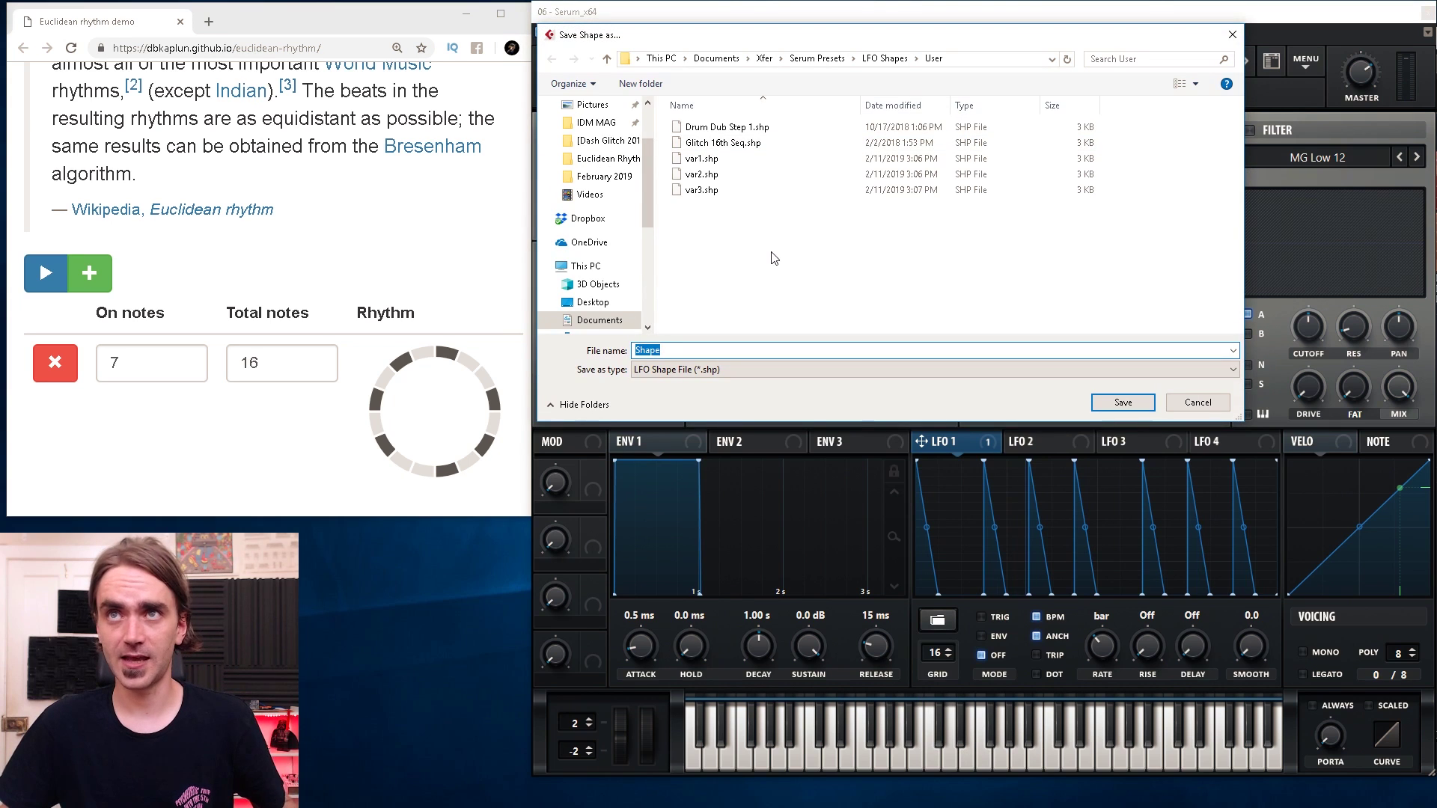
pyautogui.click(1198, 402)
# Load a shape from the Euclidean Rhythms folder into LFO 1 and advance to another shape in that folder.
pyautogui.click(937, 619)
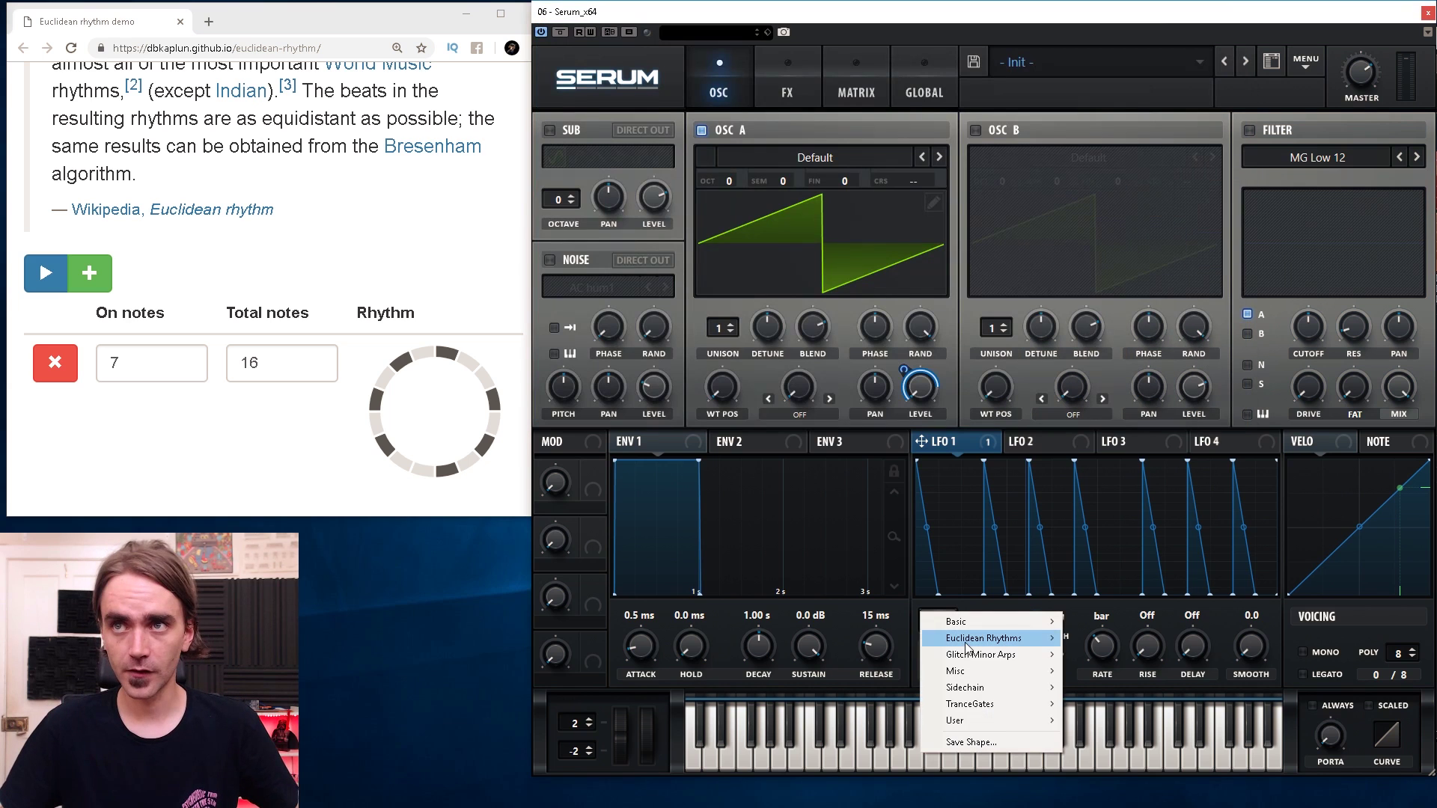
pyautogui.moveTo(962, 639)
pyautogui.click(1134, 639)
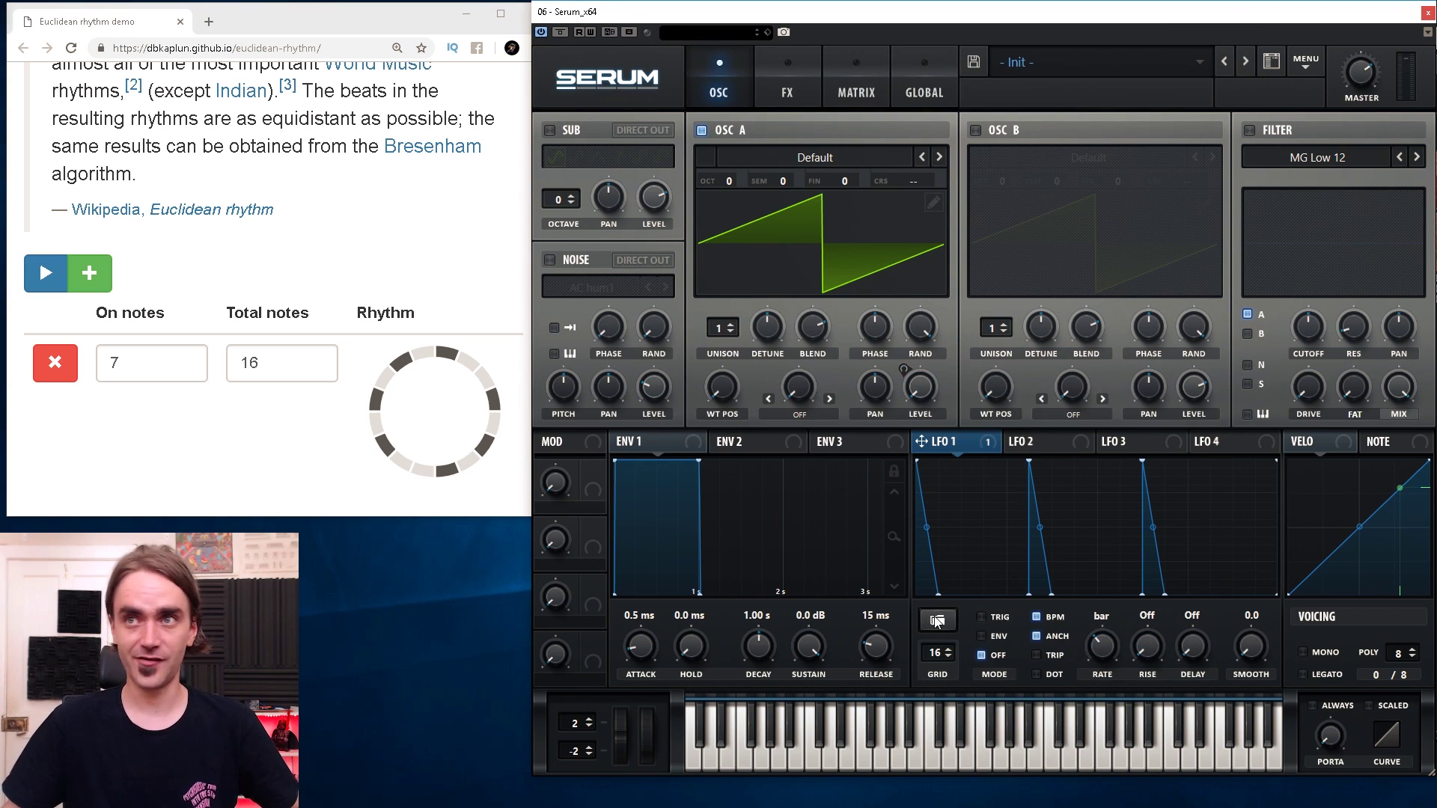
pyautogui.scroll(-1, 937, 620)
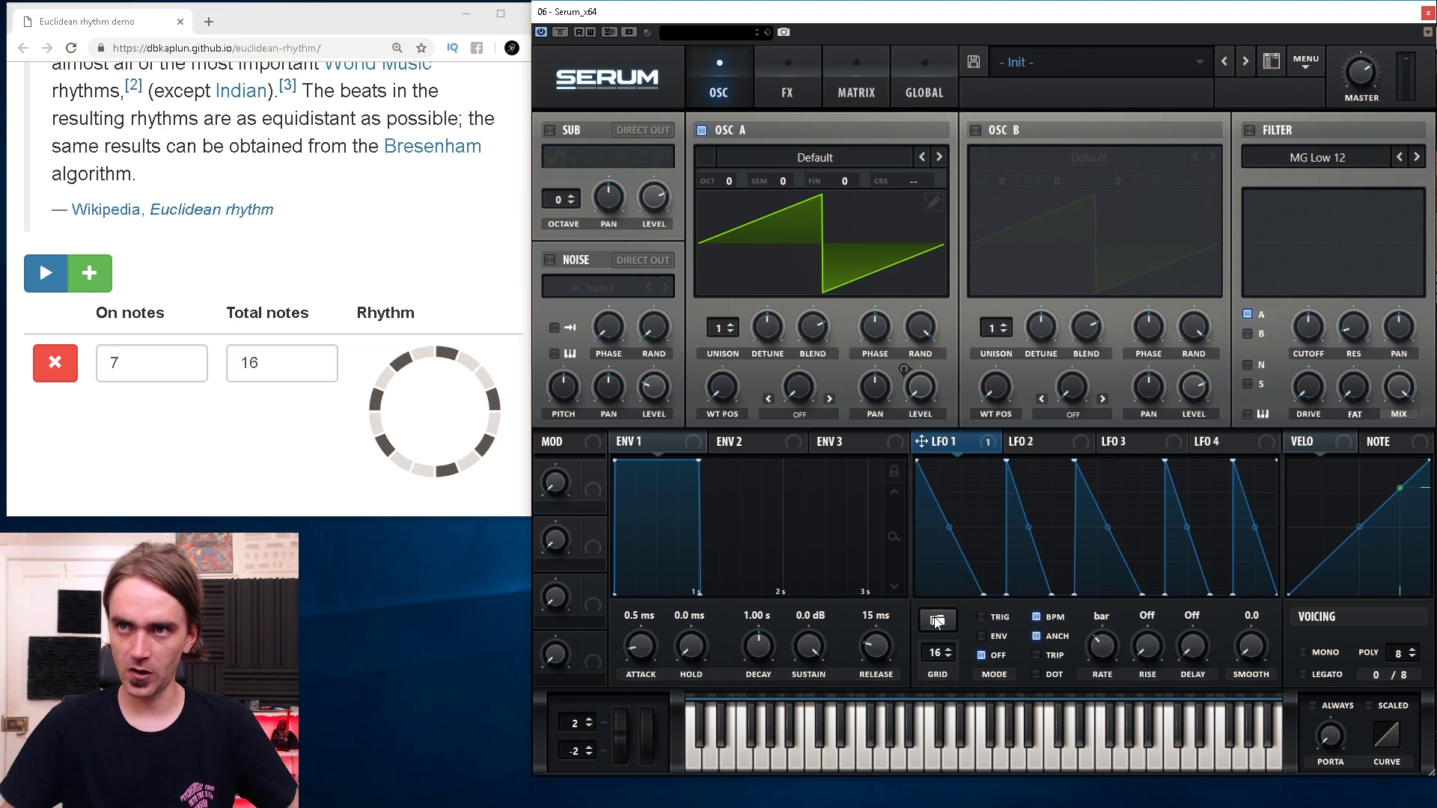
# Step through further shapes in the Euclidean Rhythms folder for LFO 1 and load a dense 12-hit pattern.
pyautogui.scroll(-1, 937, 622)
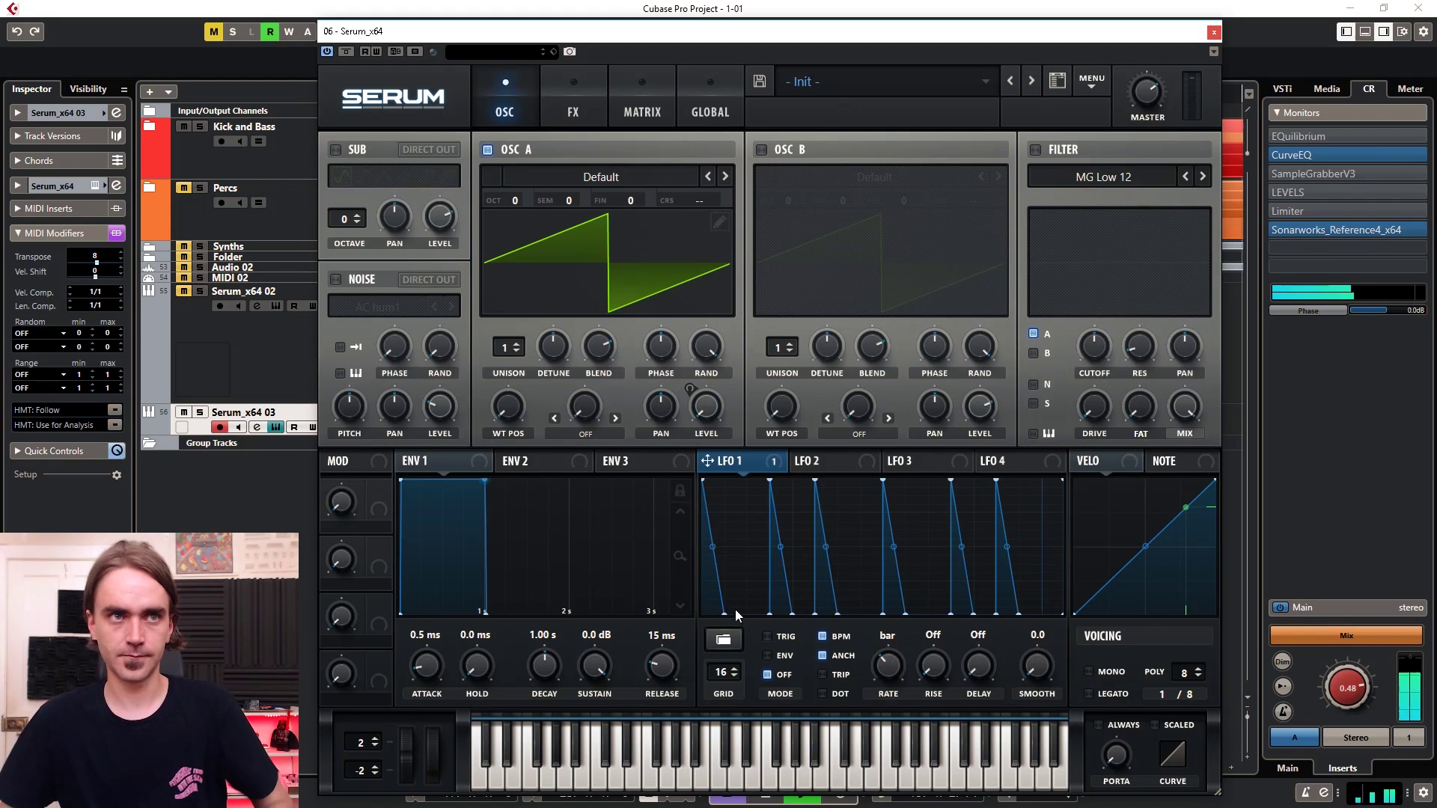
pyautogui.scroll(-1, 725, 642)
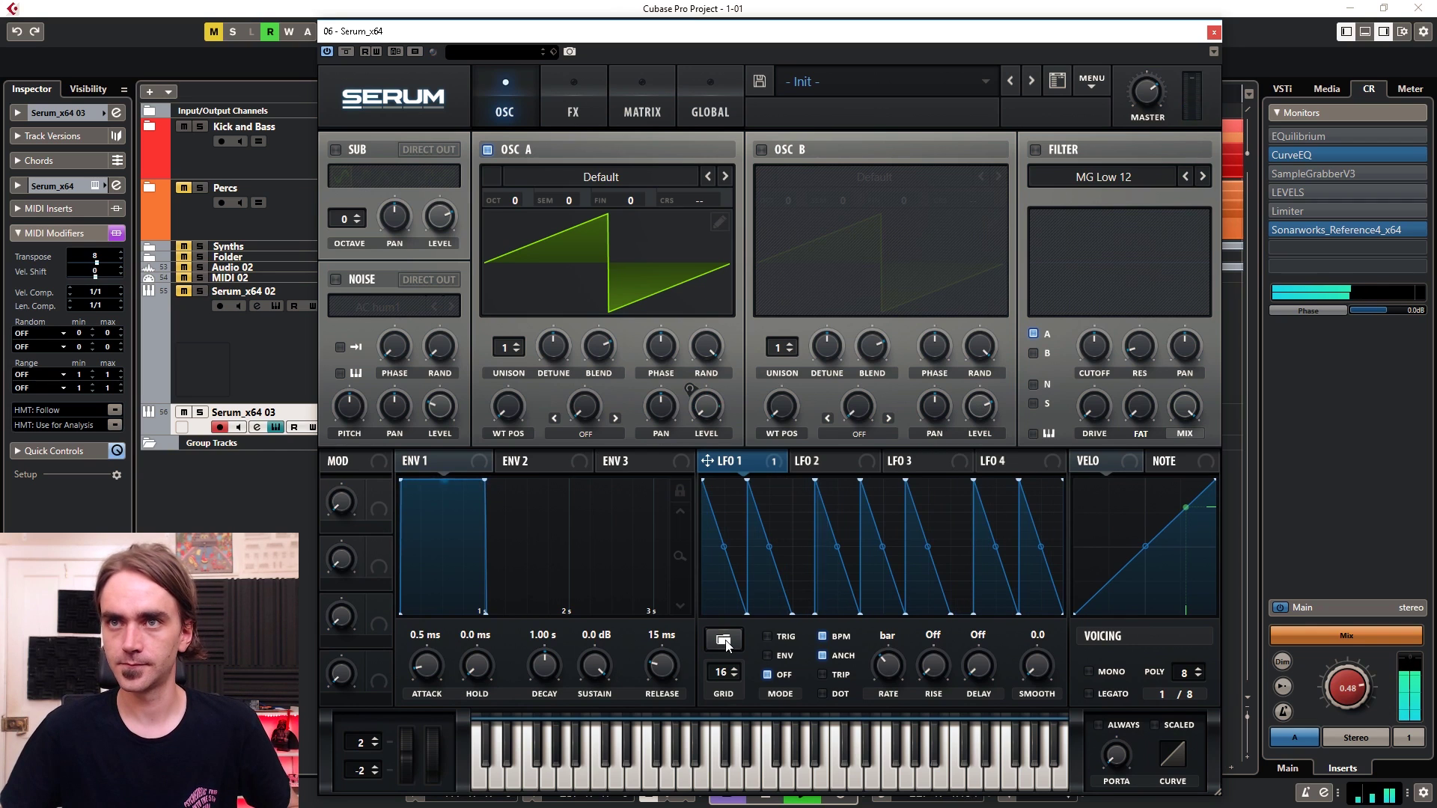
pyautogui.scroll(-1, 725, 642)
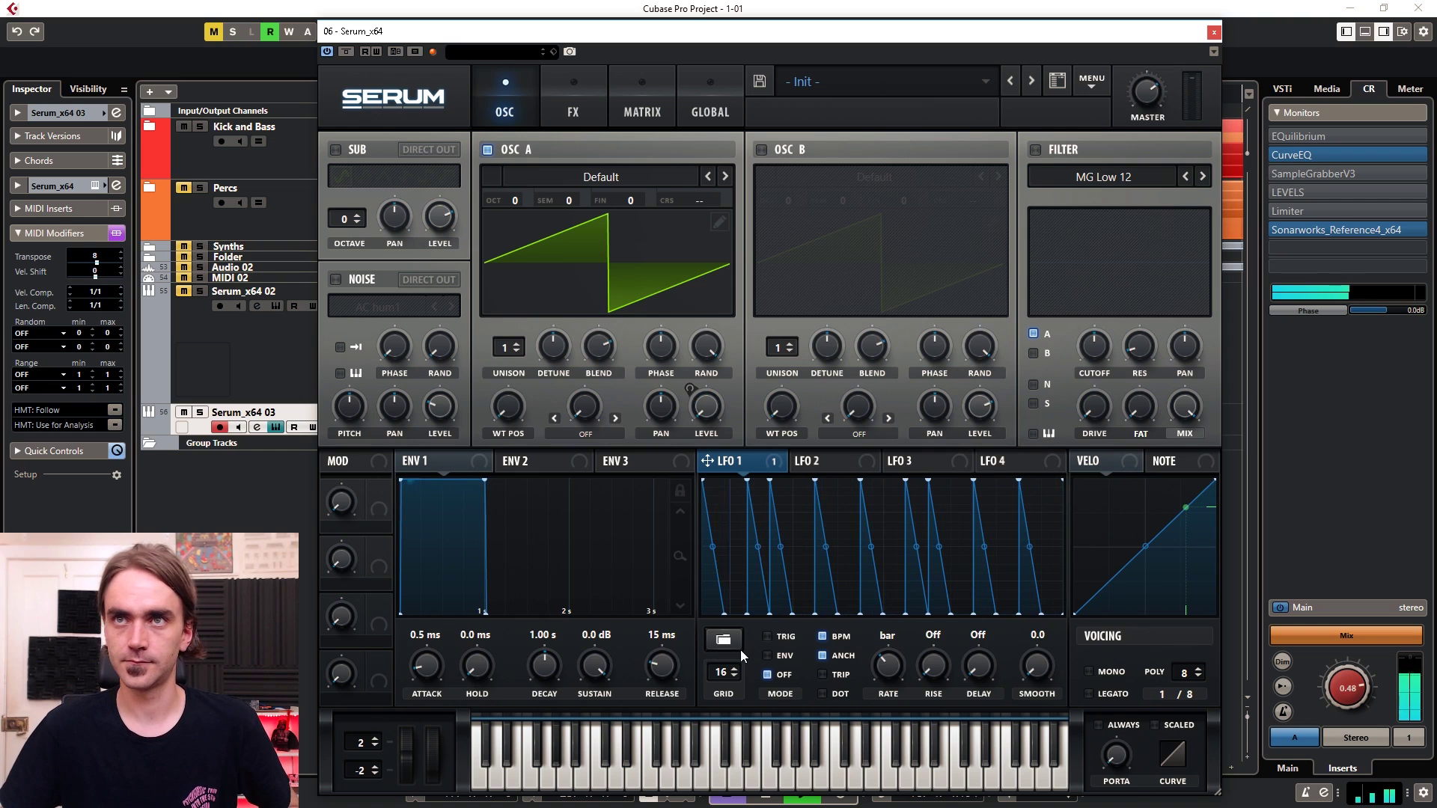
pyautogui.click(740, 647)
pyautogui.click(801, 408)
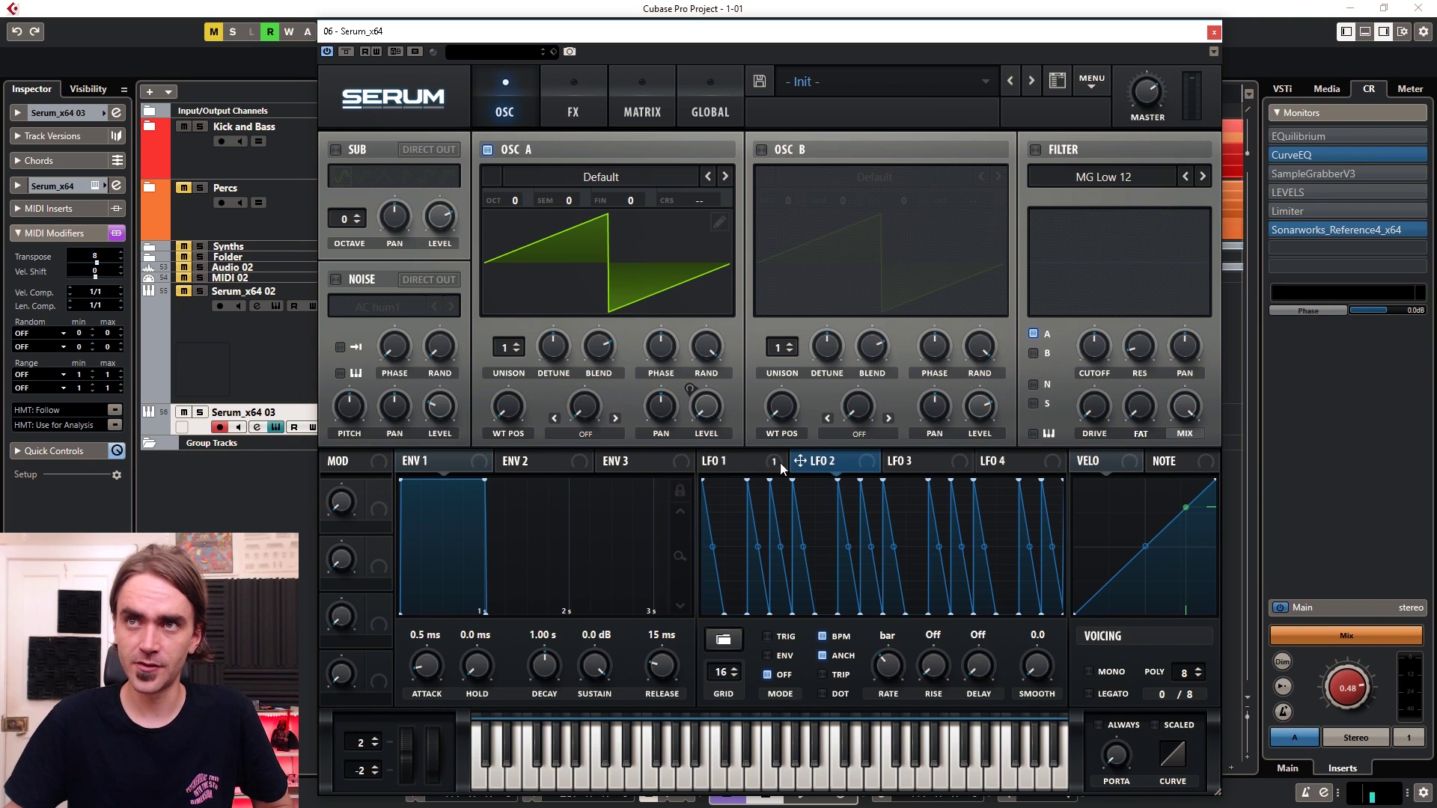
# Assign LFO 2 to oscillator A's coarse pitch and bend LFO 2's falling ramps into varied curves.
pyautogui.click(757, 464)
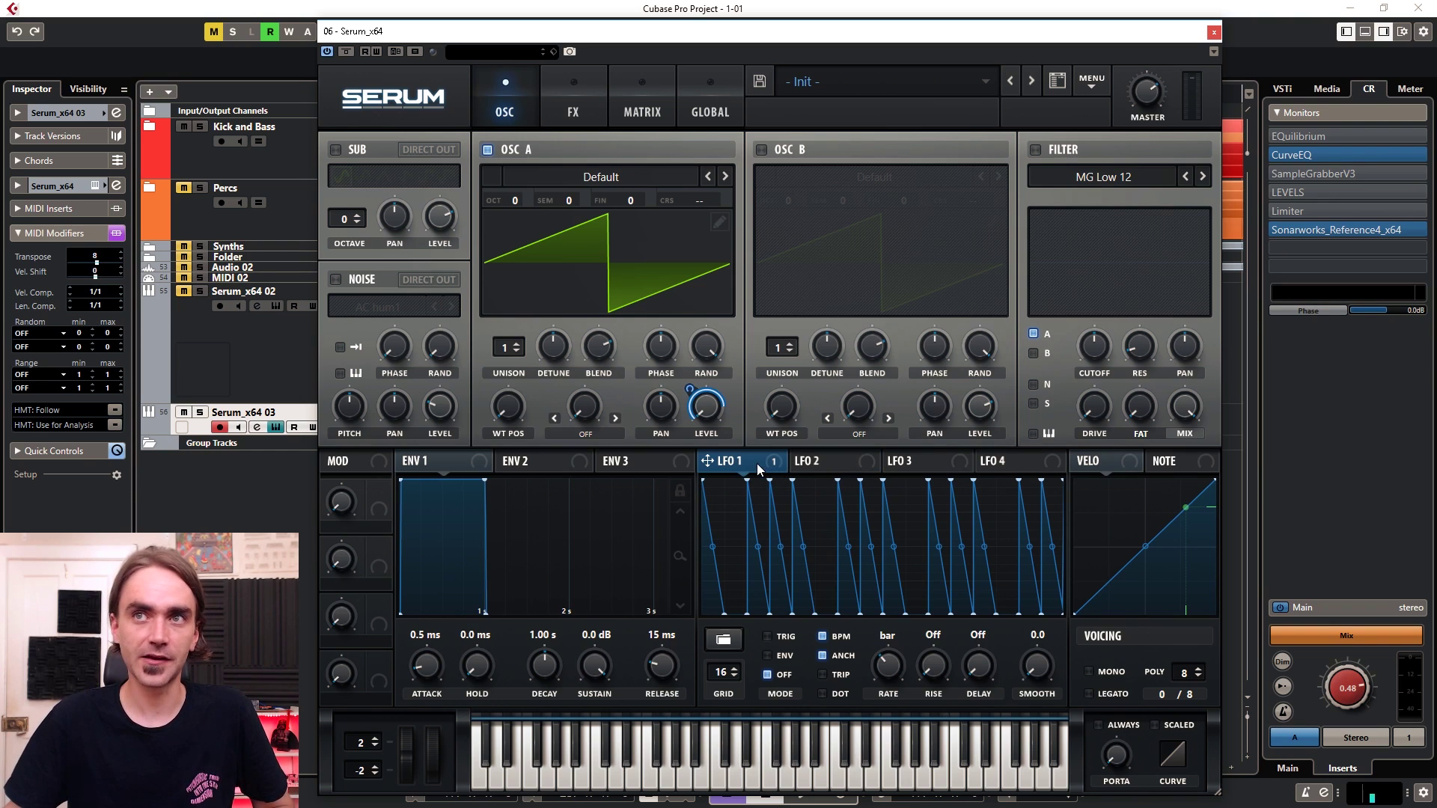
pyautogui.click(842, 465)
pyautogui.moveTo(800, 462); pyautogui.dragTo(705, 205)
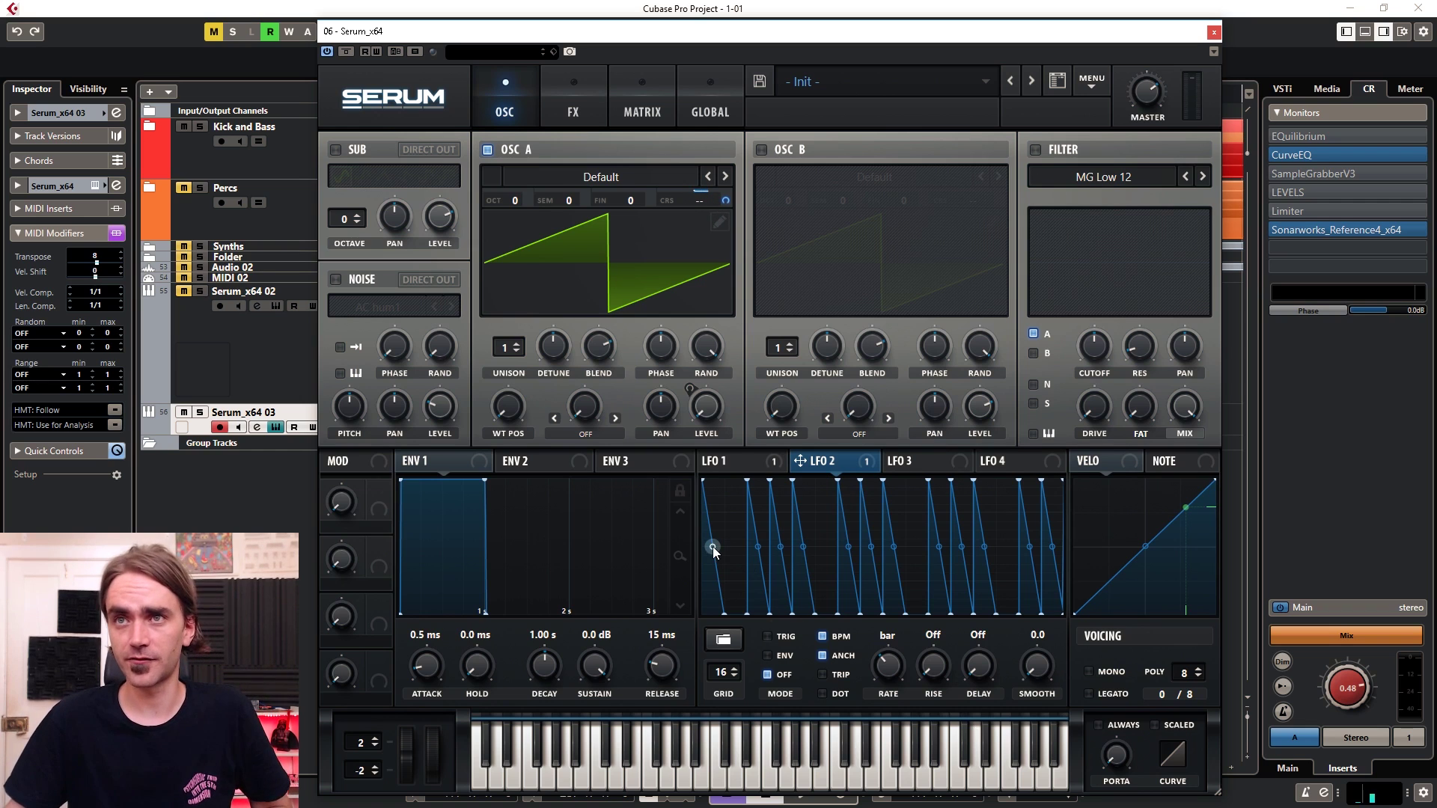
pyautogui.moveTo(712, 546); pyautogui.dragTo(872, 582)
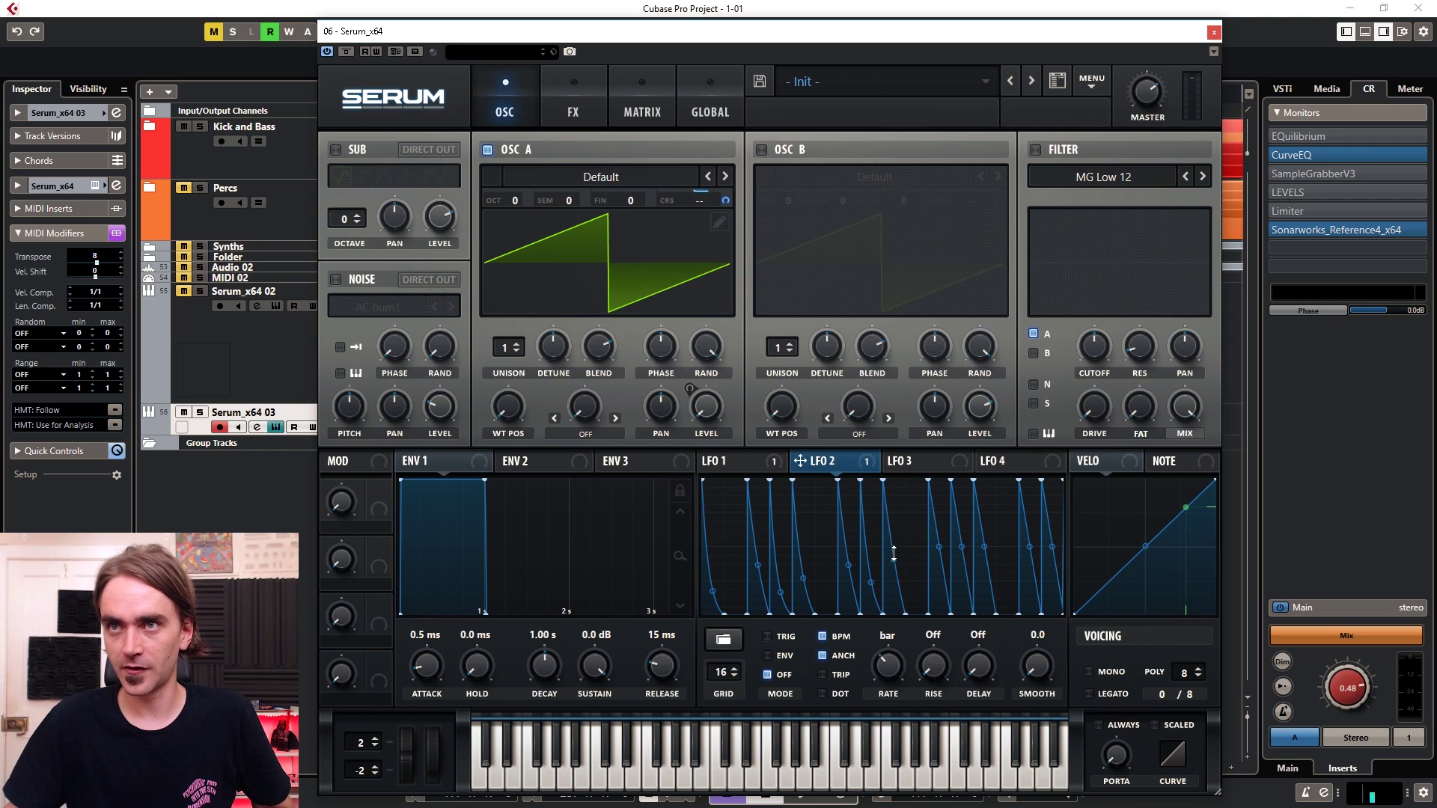
pyautogui.moveTo(939, 546); pyautogui.dragTo(1054, 581)
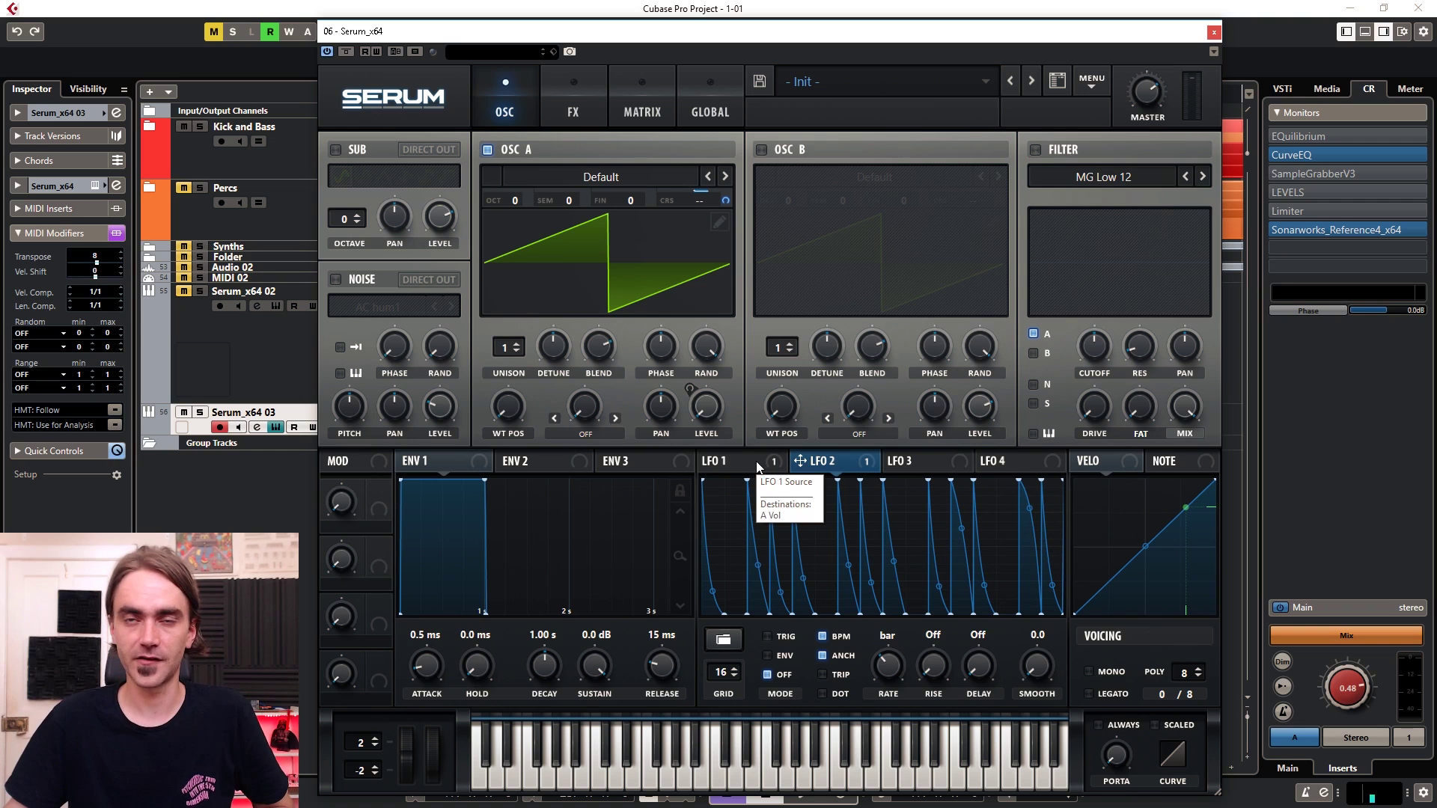
# During playback, set oscillator A's octave to -2 and adjust the LFO 2 modulation amount on its coarse pitch.
pyautogui.press('space')
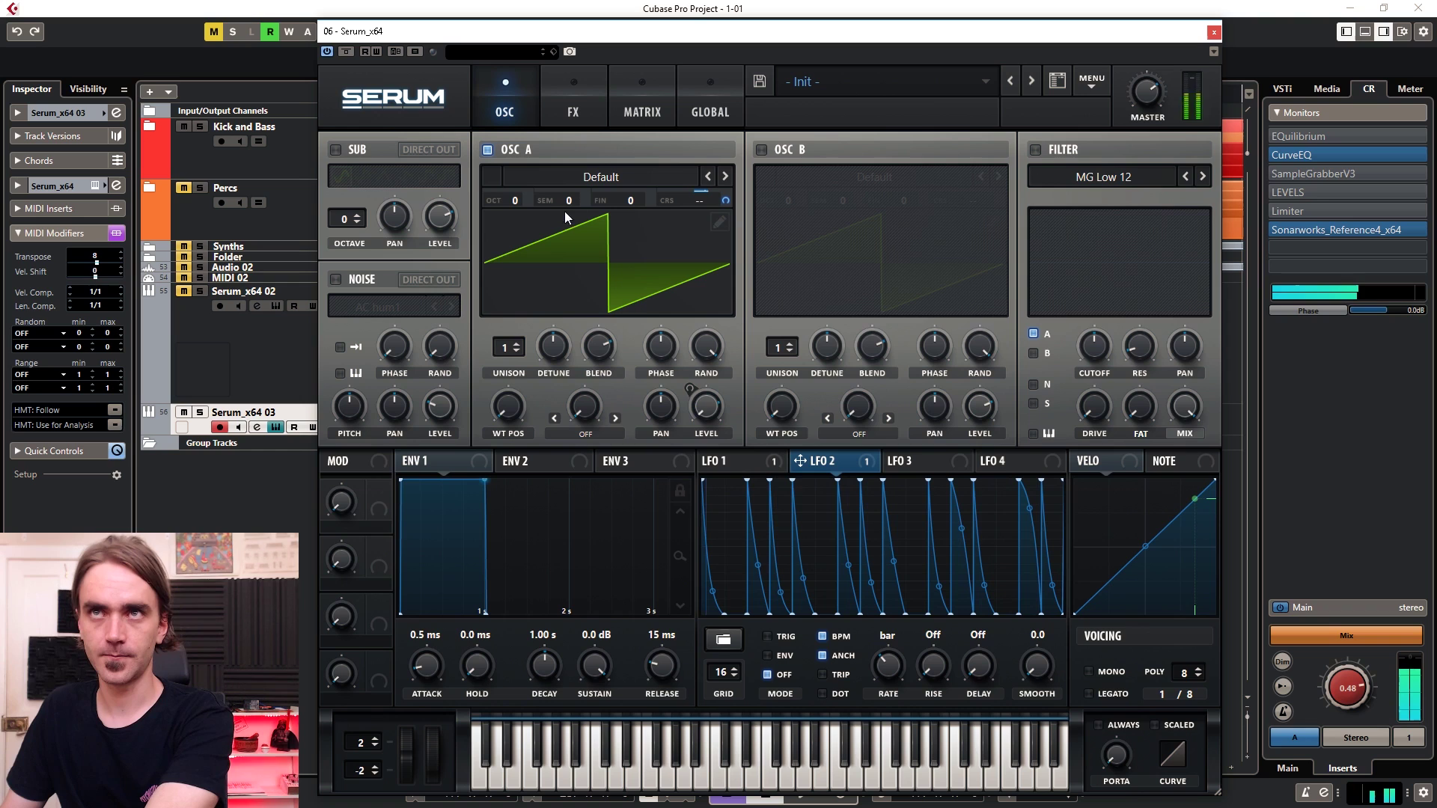
pyautogui.moveTo(501, 195); pyautogui.dragTo(513, 235)
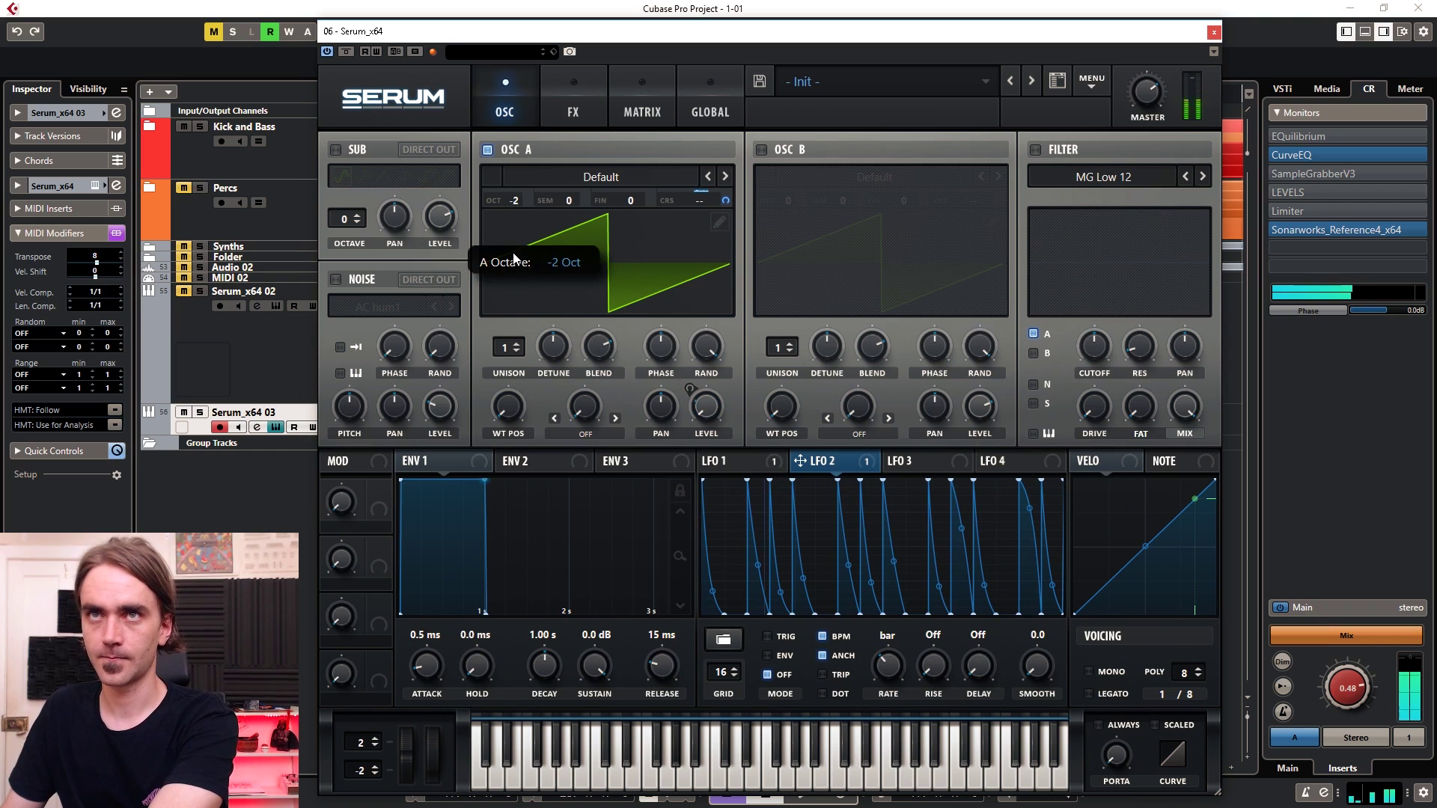
pyautogui.moveTo(726, 193); pyautogui.dragTo(725, 192)
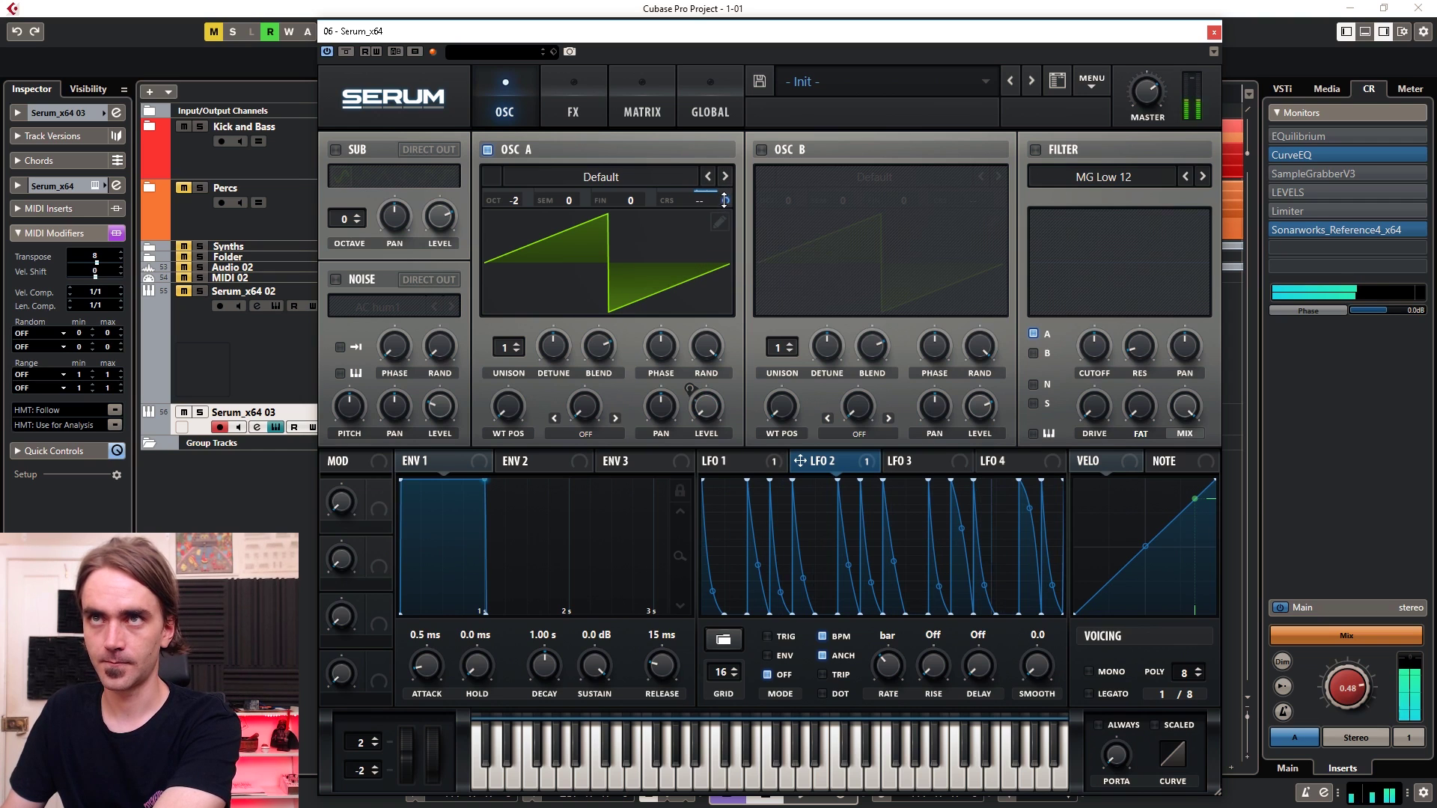
# Set LFO 1 and LFO 2 to Trig mode and bend the last falling ramp of LFO 1 into a curve.
pyautogui.click(745, 465)
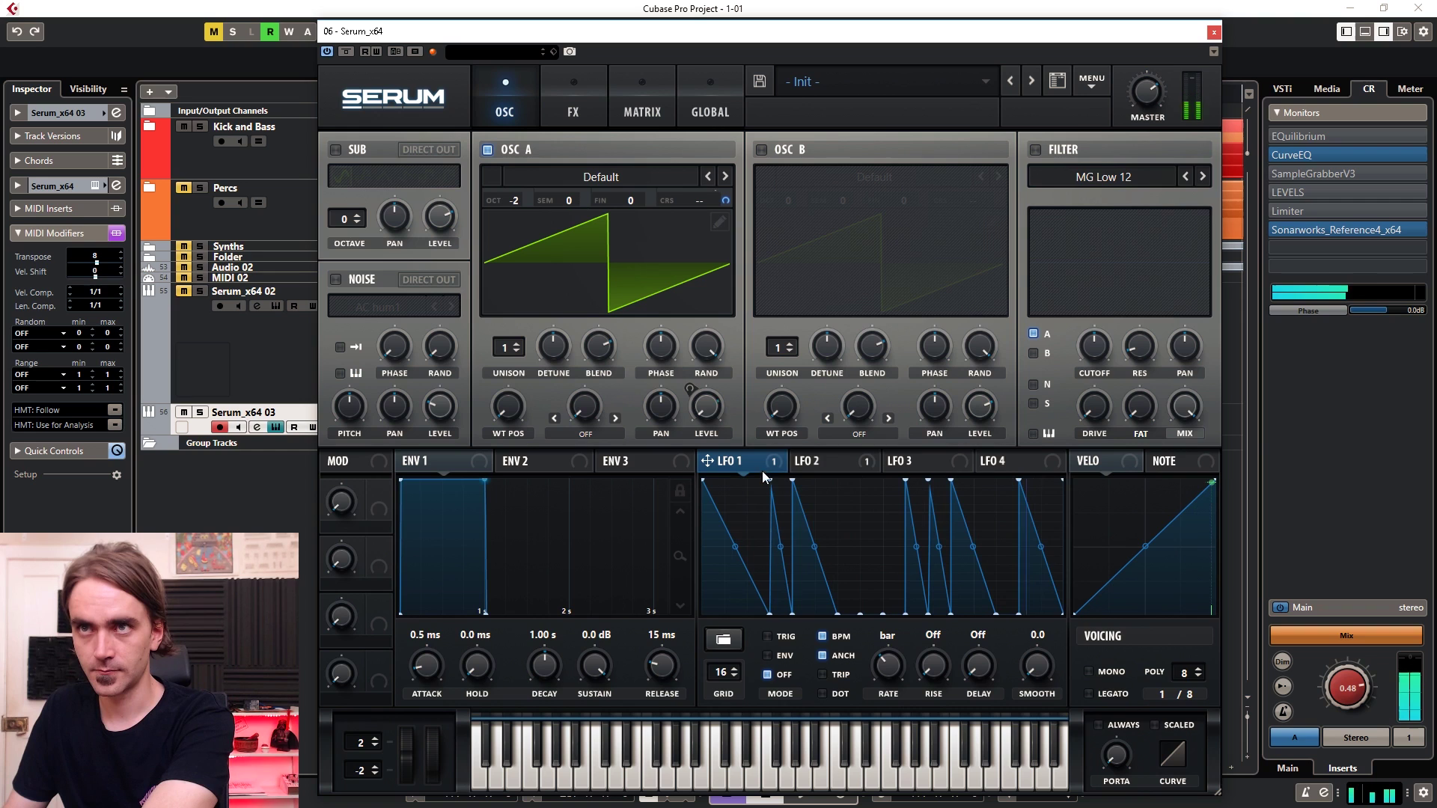
pyautogui.moveTo(774, 464)
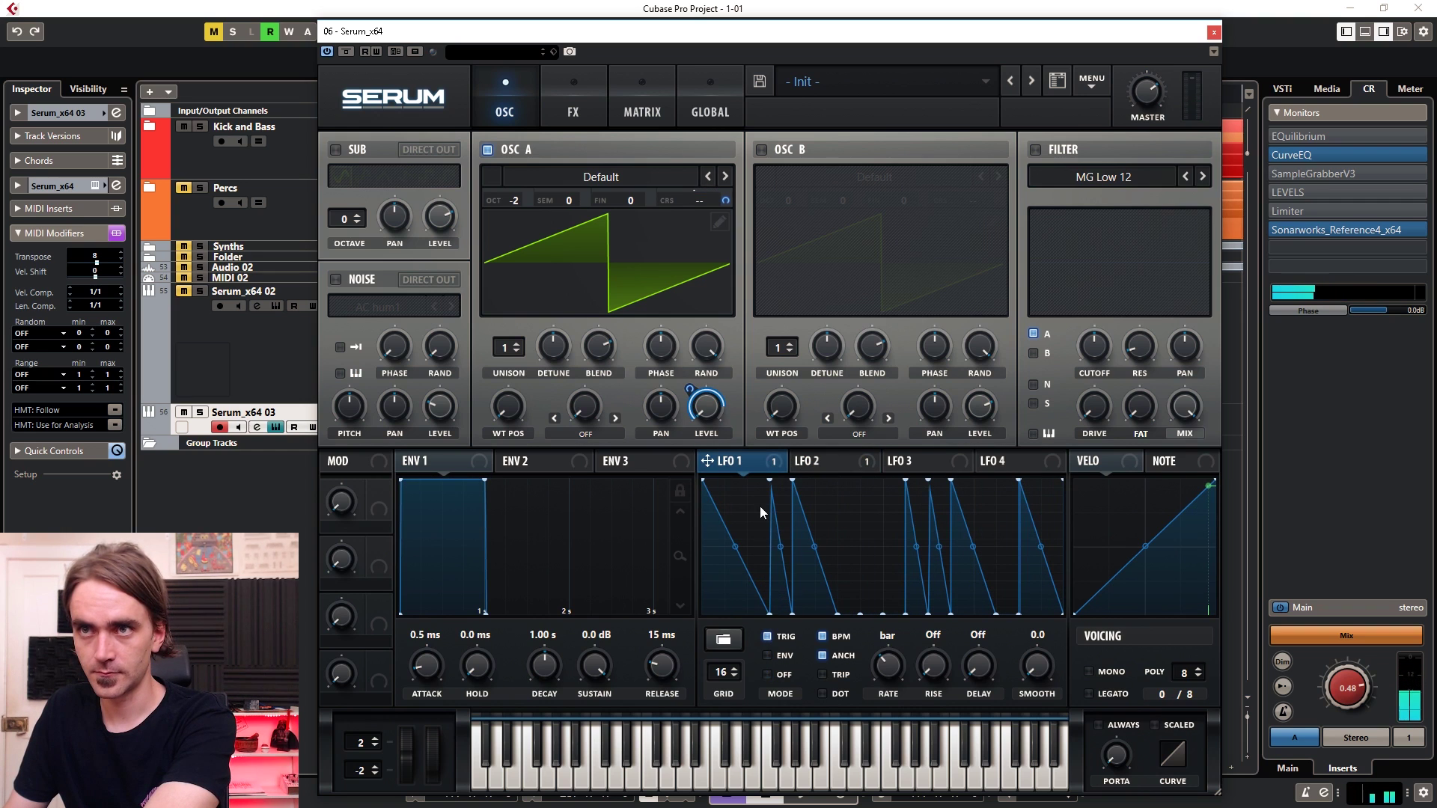
pyautogui.click(822, 461)
pyautogui.click(767, 637)
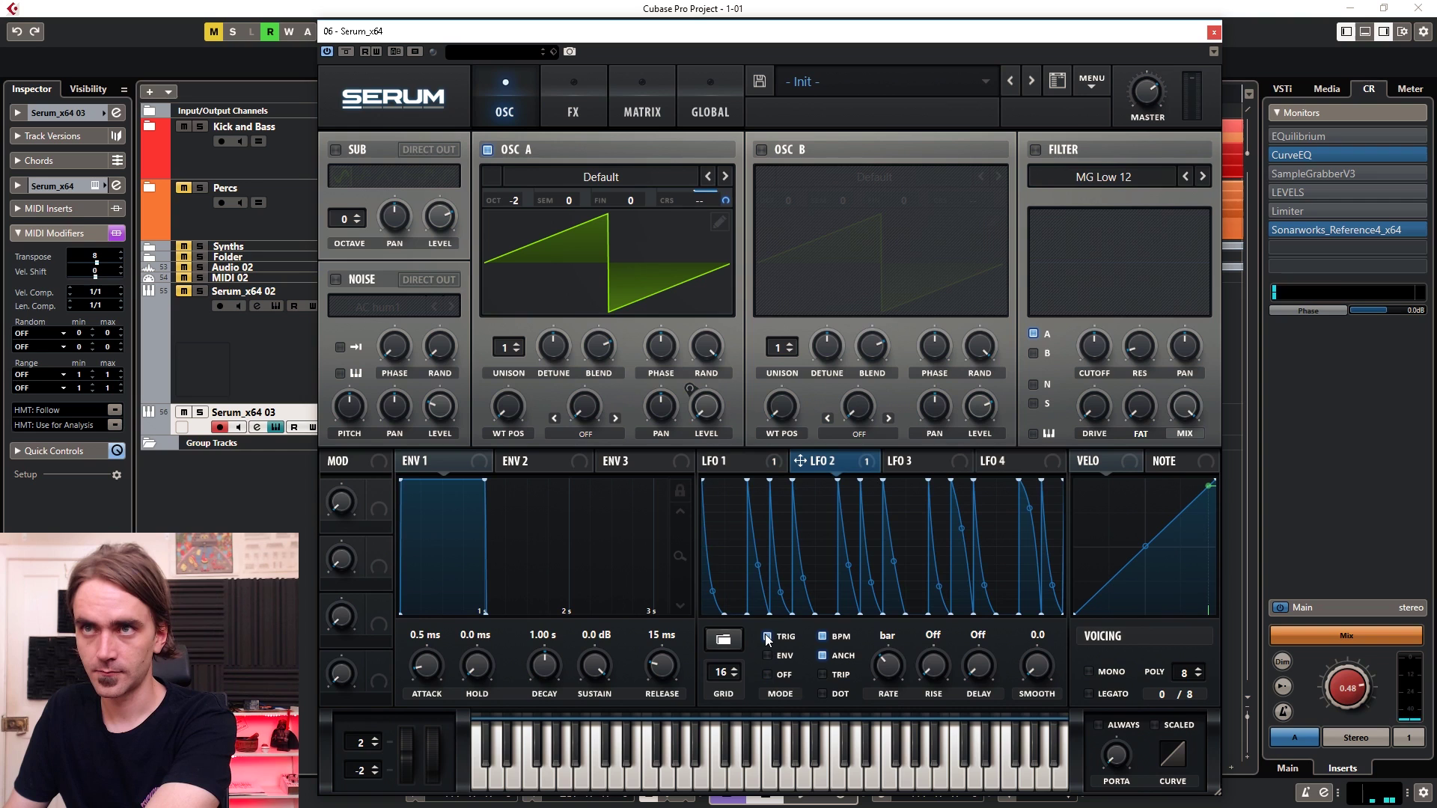
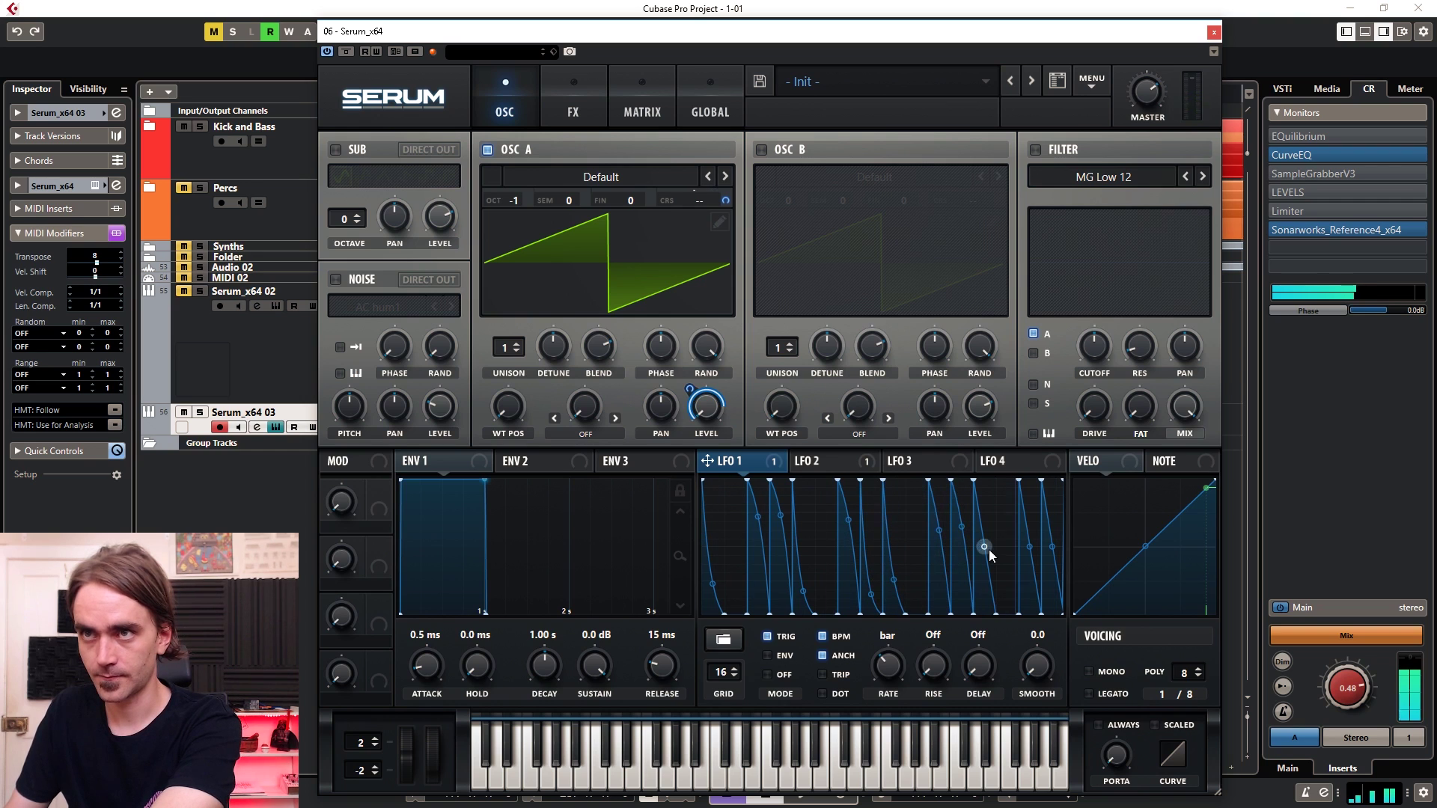
pyautogui.moveTo(1052, 546); pyautogui.dragTo(1053, 573)
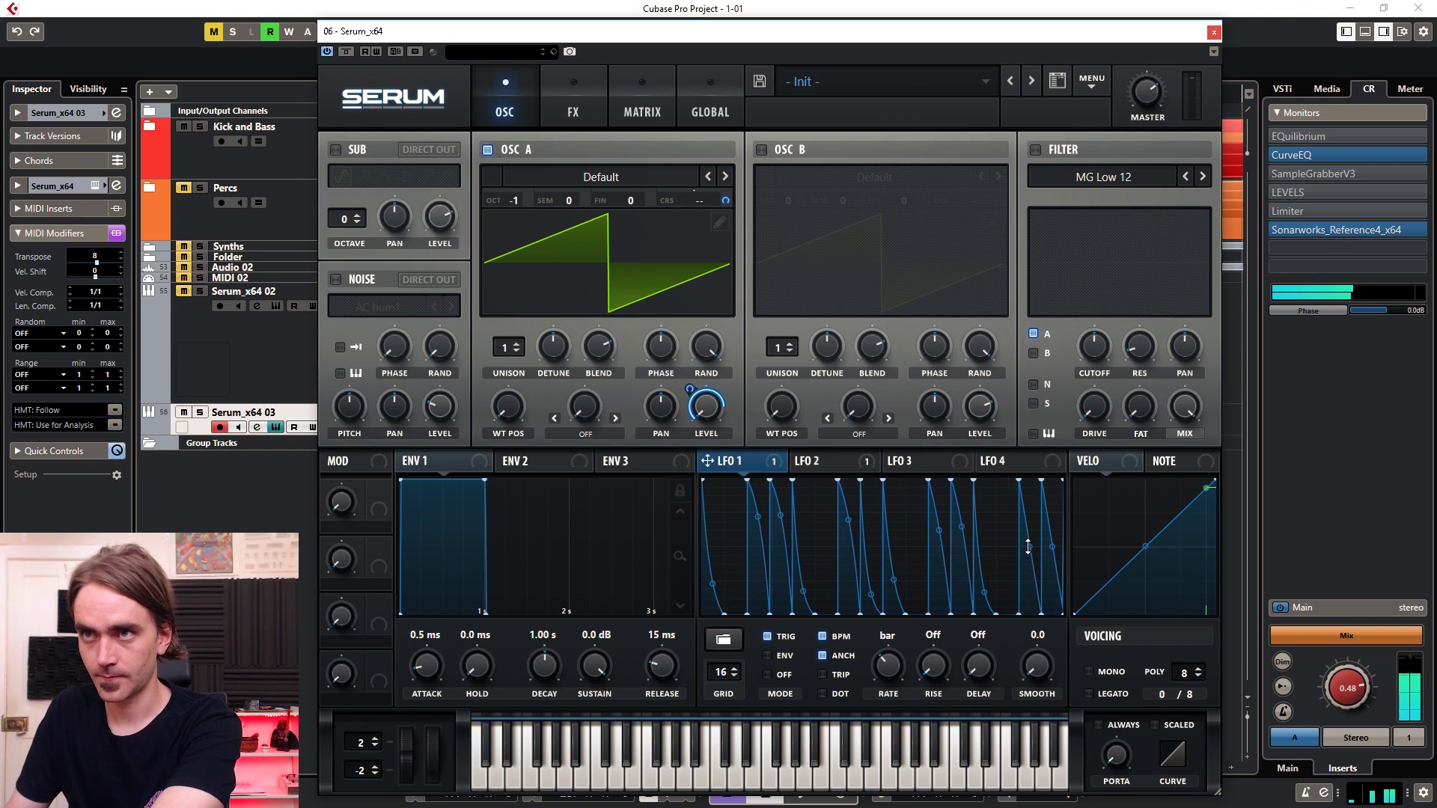
# Enable the filter with the Band 24 type and assign LFO 3 to its cutoff.
pyautogui.click(929, 464)
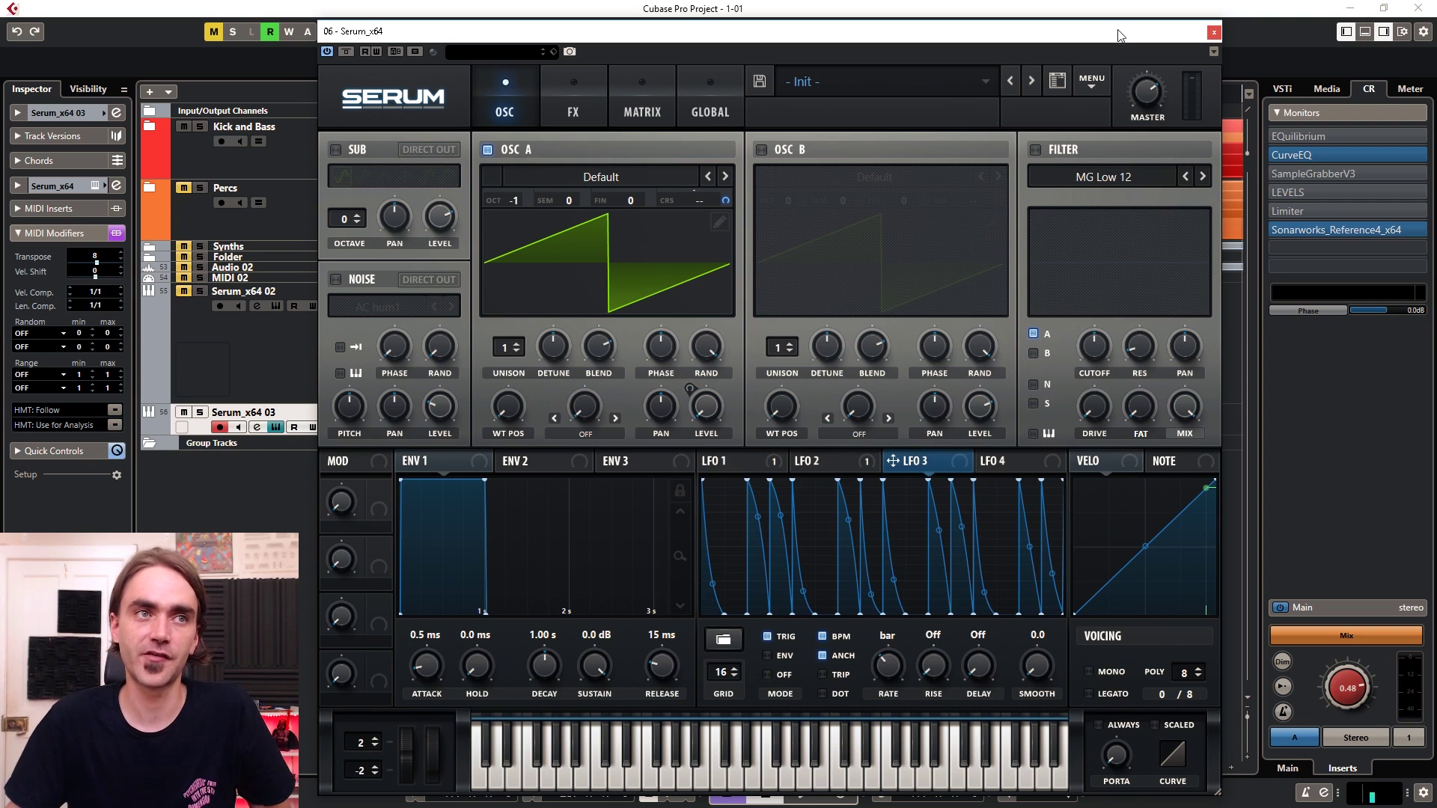
pyautogui.click(1040, 149)
pyautogui.click(1104, 177)
pyautogui.moveTo(1080, 199)
pyautogui.click(1164, 411)
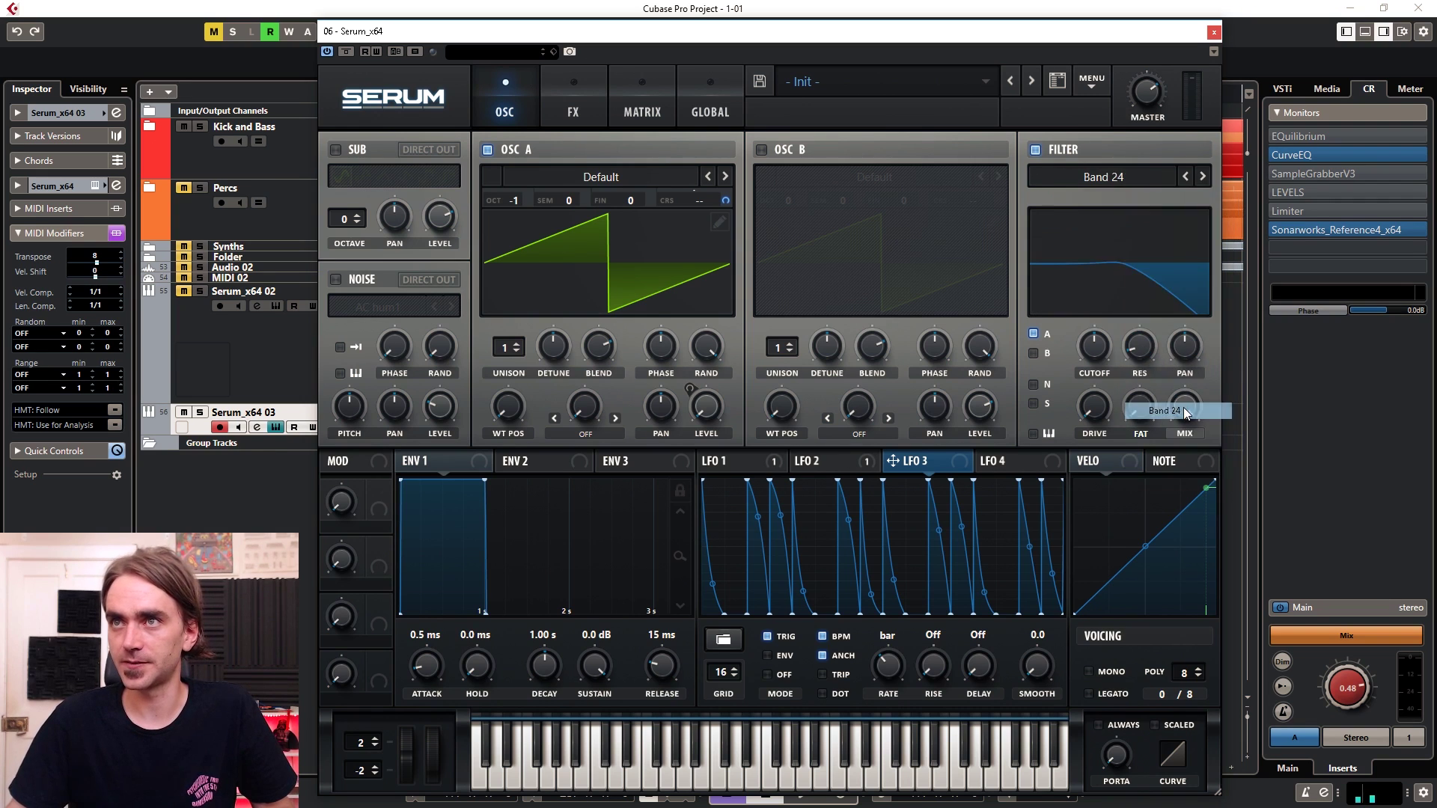
pyautogui.moveTo(893, 461); pyautogui.dragTo(1103, 329)
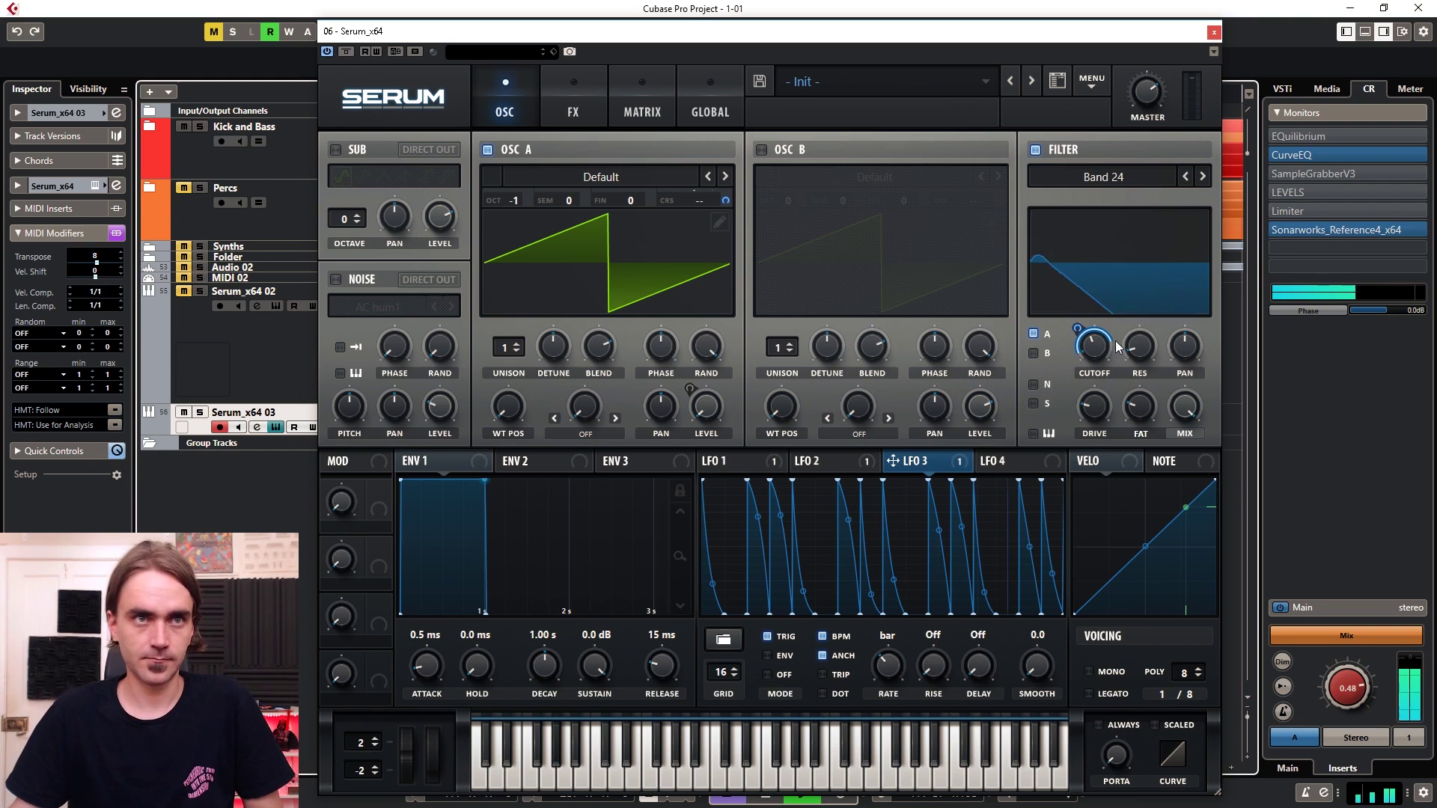
# Adjust the LFO 3 modulation amount on the filter cutoff.
pyautogui.moveTo(1075, 358)
pyautogui.moveTo(1092, 333)
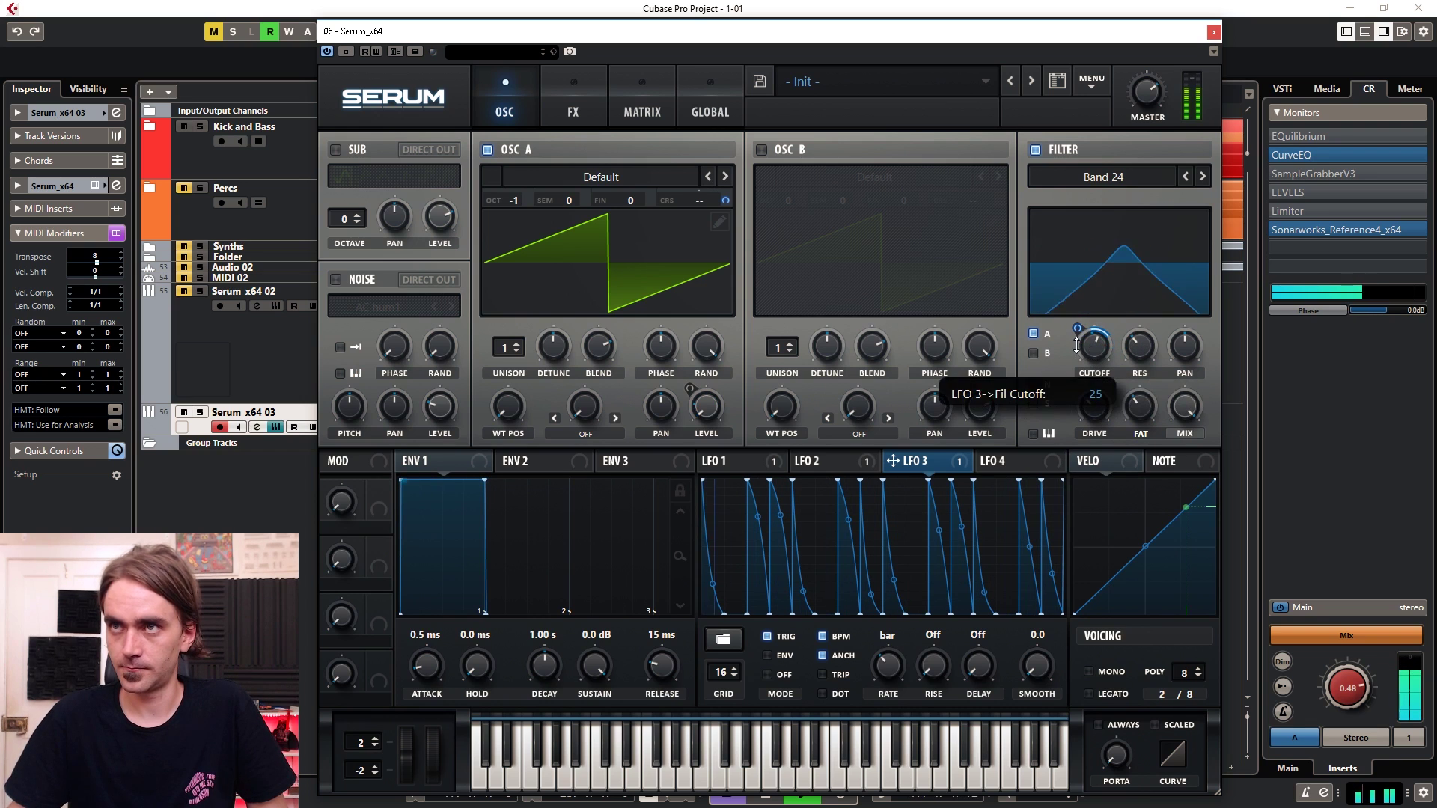
pyautogui.moveTo(1077, 343); pyautogui.dragTo(1077, 372)
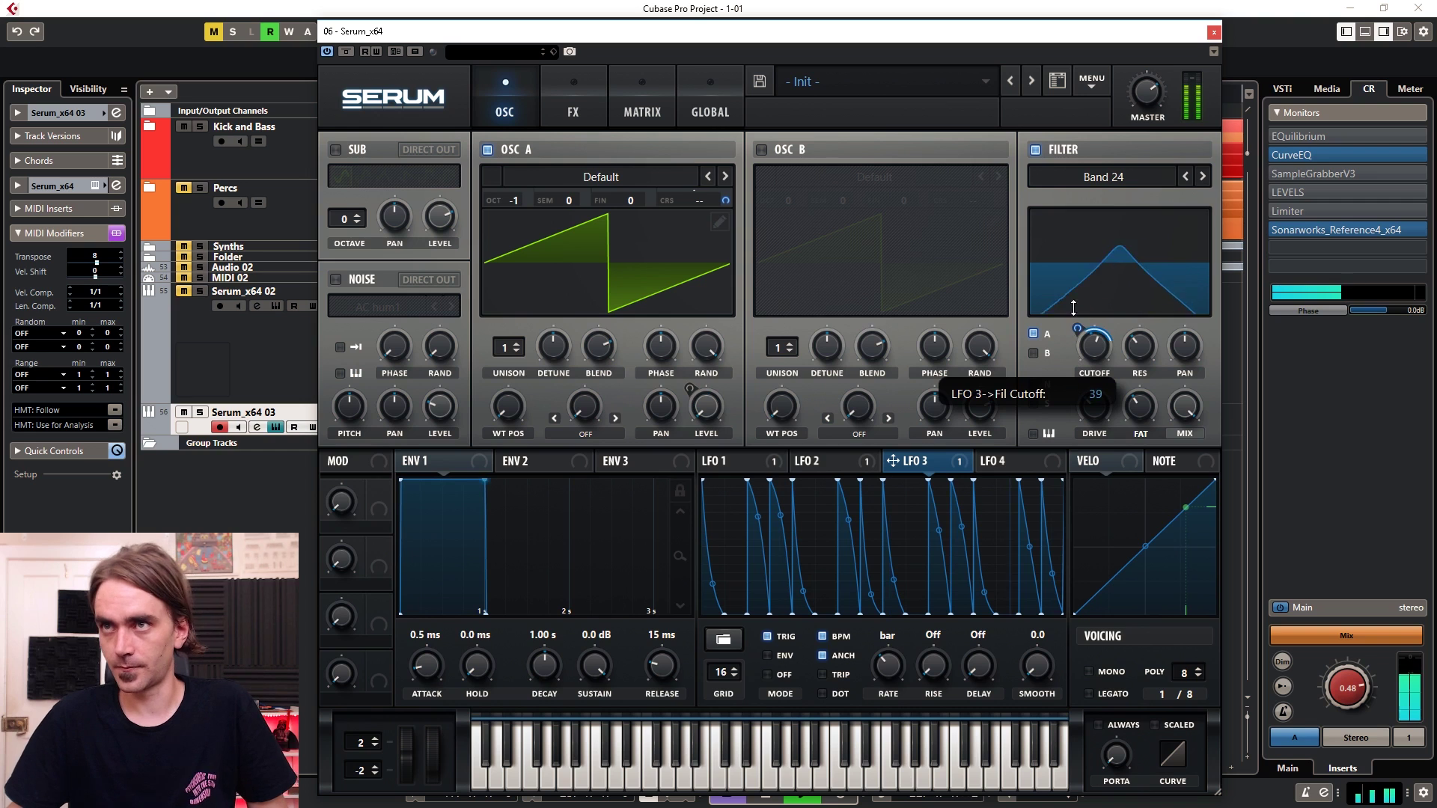
pyautogui.moveTo(1070, 342); pyautogui.dragTo(1071, 378)
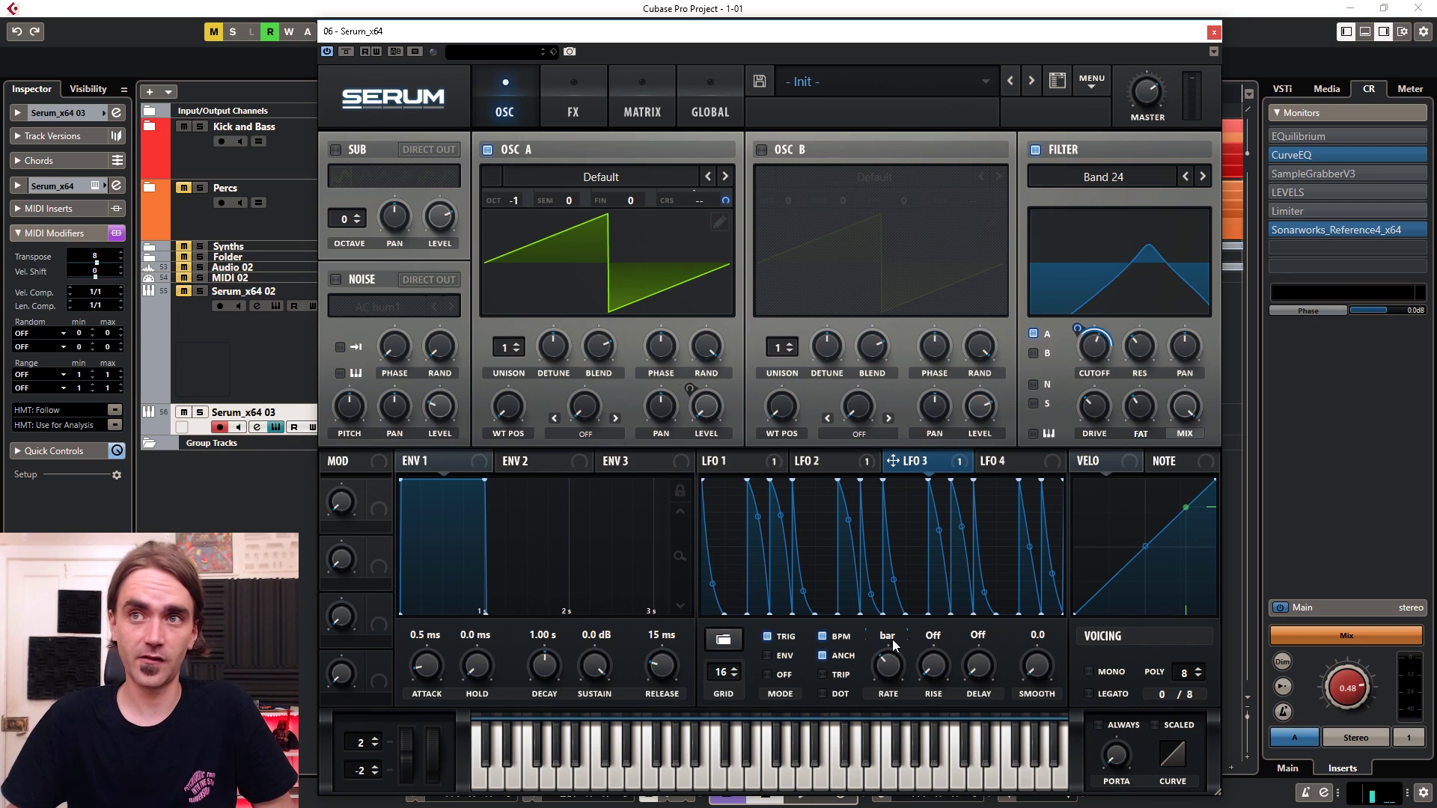
# Set the LFO 1 rate to 4 bar.
pyautogui.click(837, 465)
pyautogui.click(719, 461)
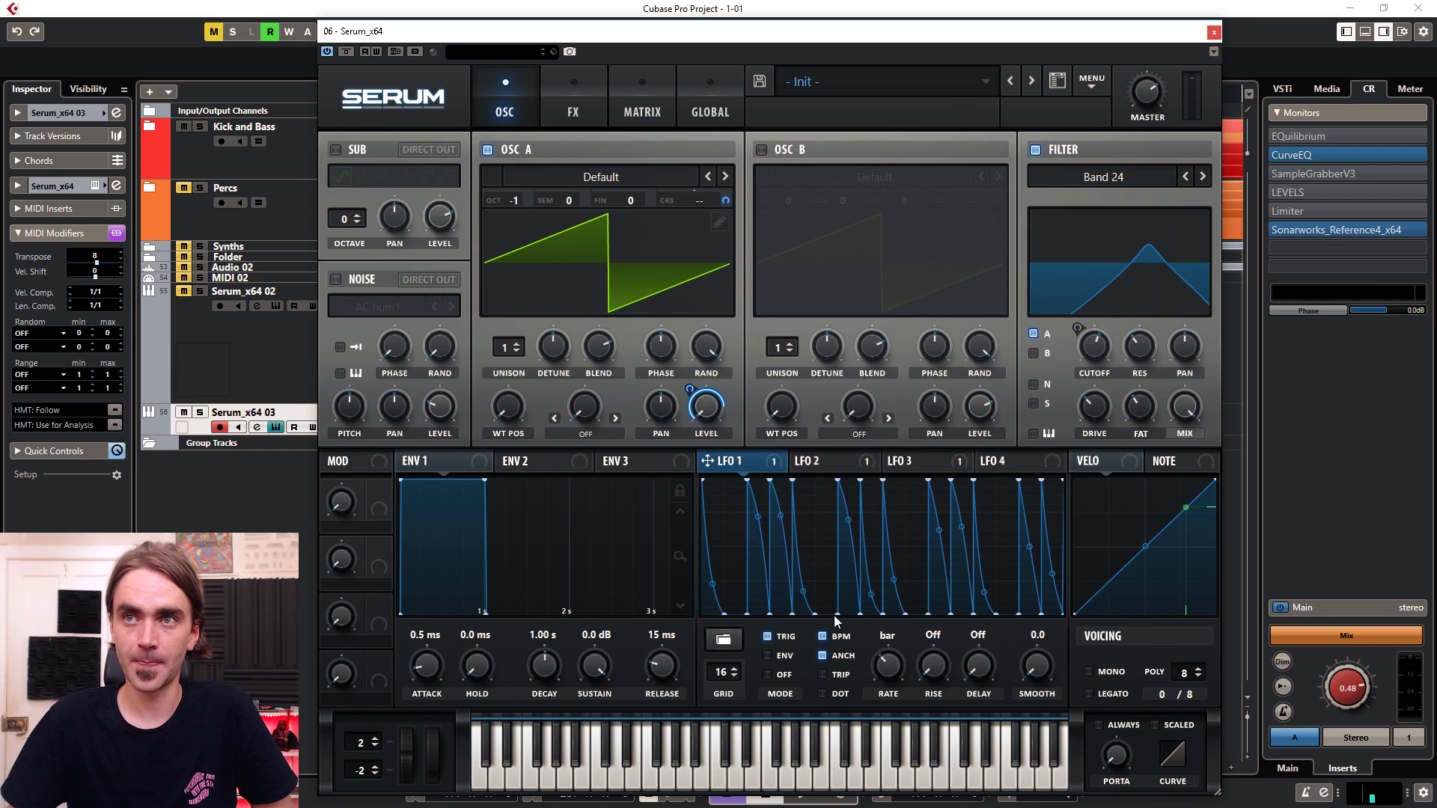
pyautogui.moveTo(891, 666); pyautogui.dragTo(887, 675)
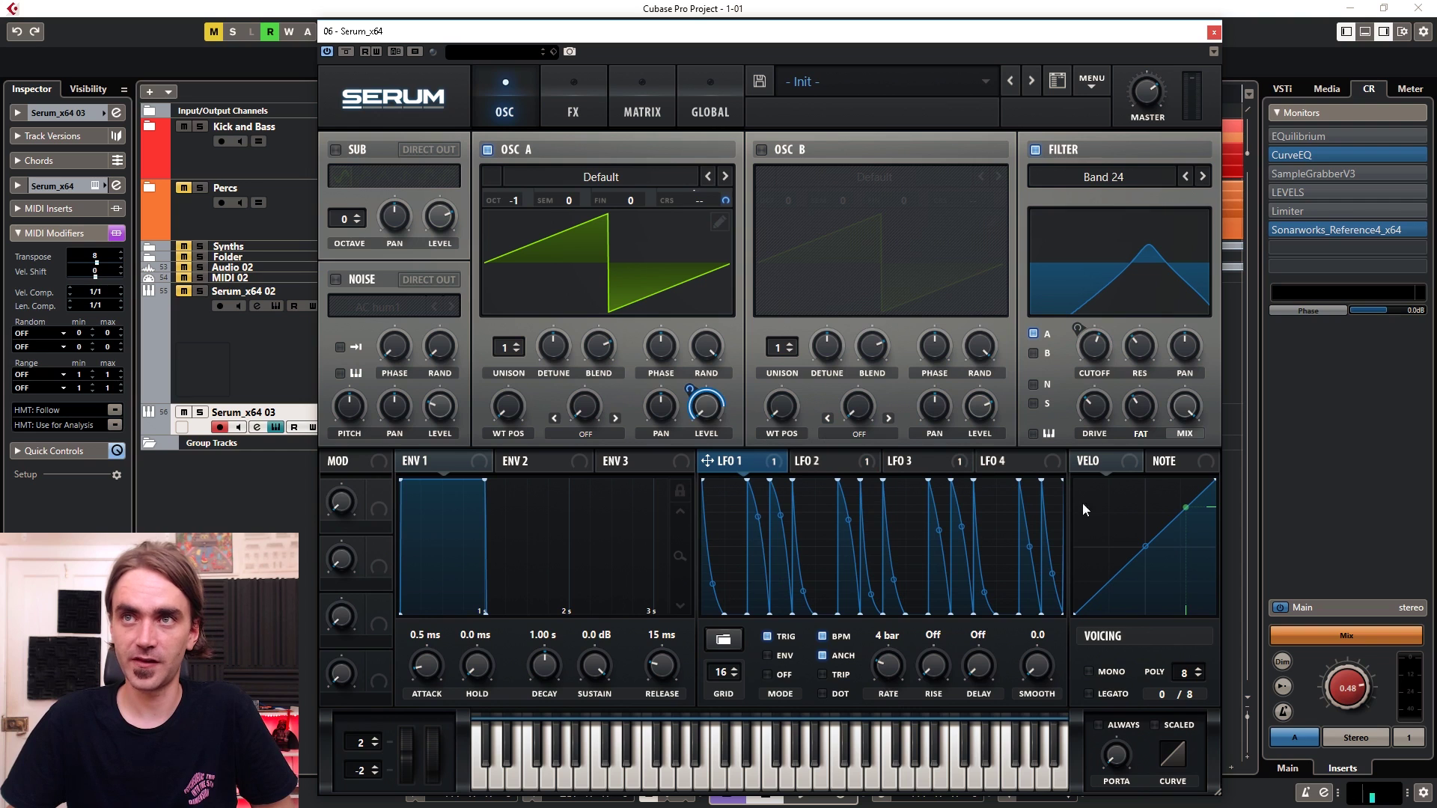
# Increase LFO 3's modulation amount on the filter cutoff and fine-tune the cutoff frequency.
pyautogui.moveTo(922, 470); pyautogui.dragTo(1092, 344)
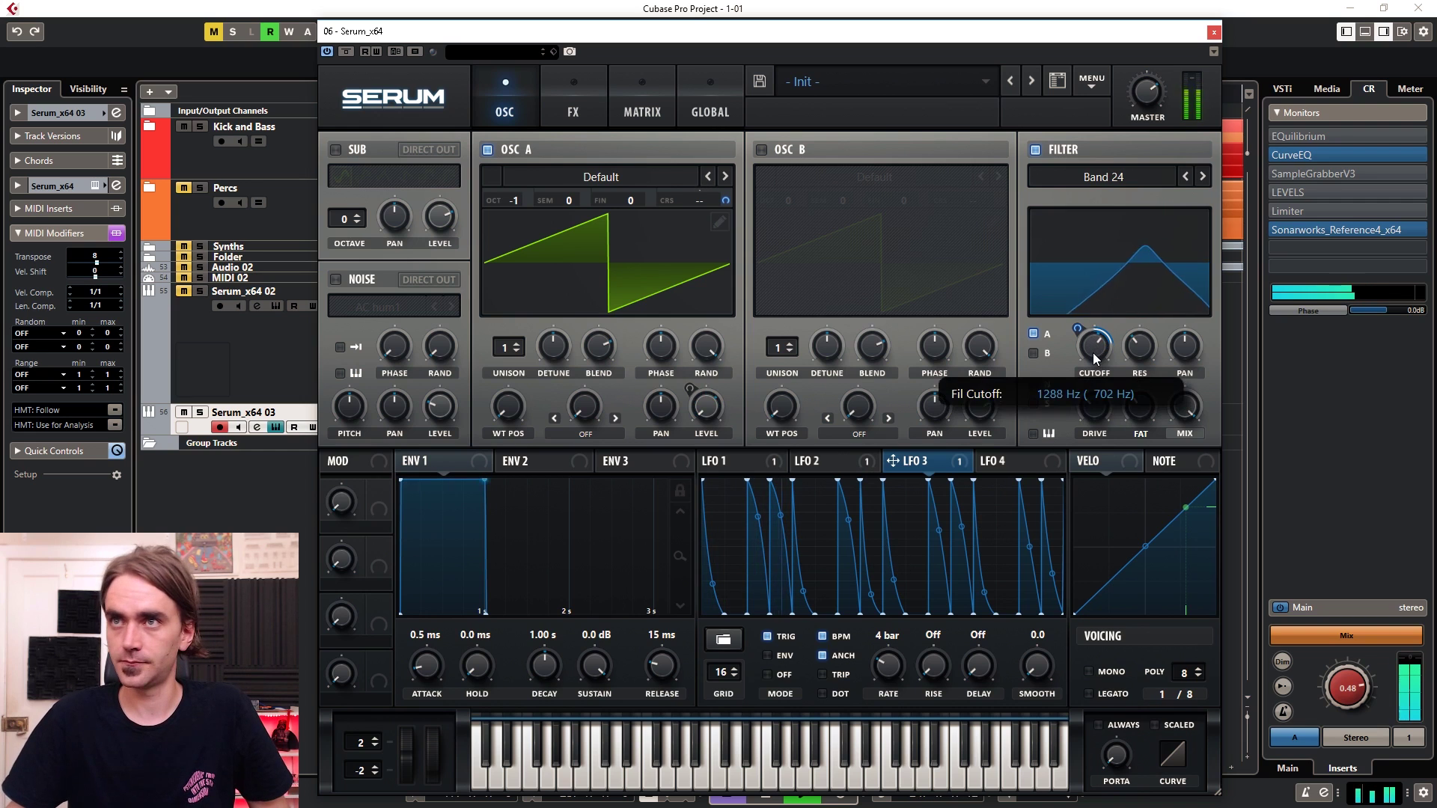
pyautogui.moveTo(1075, 334); pyautogui.dragTo(1077, 242)
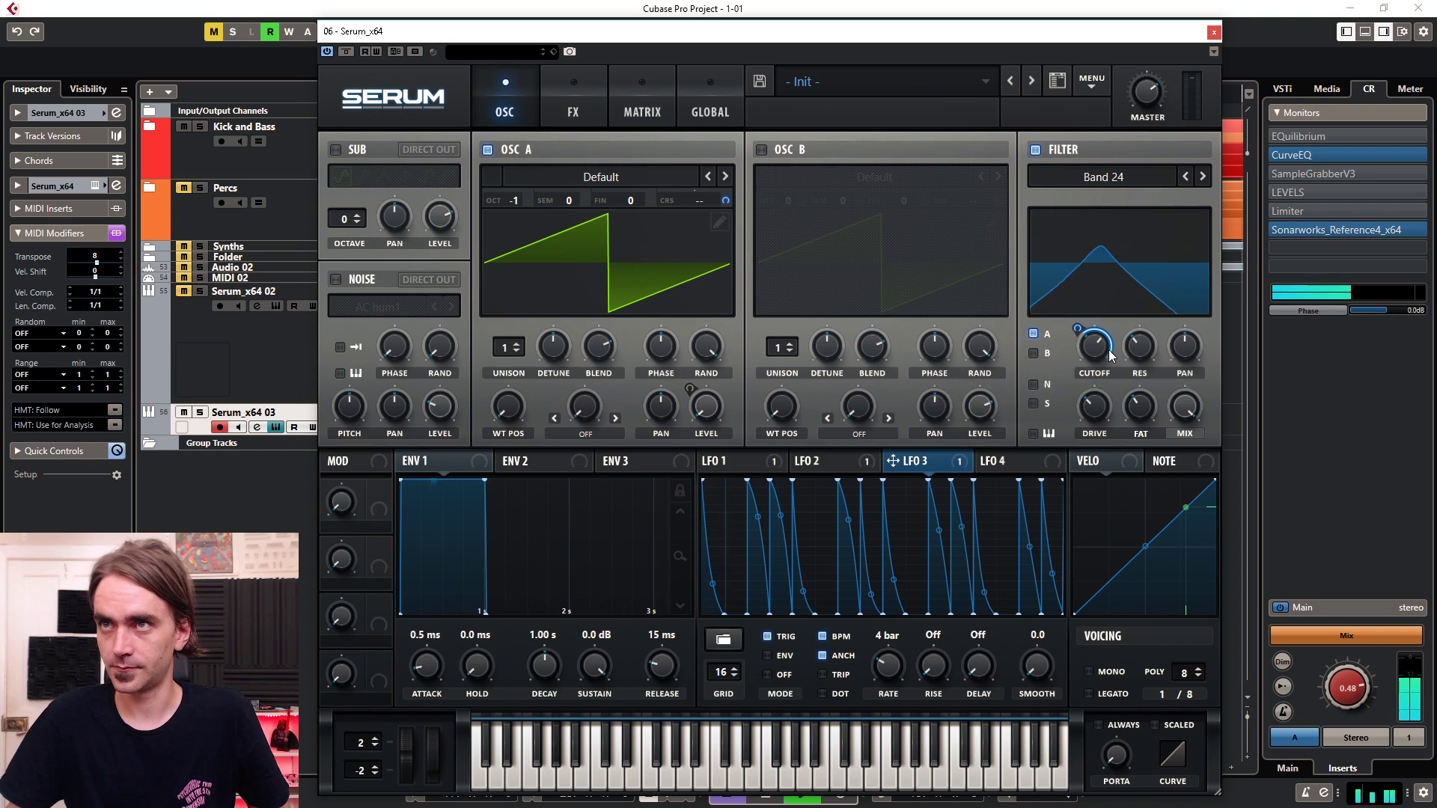
pyautogui.moveTo(1094, 364)
pyautogui.moveTo(1094, 361)
pyautogui.mouseDown()
pyautogui.moveTo(1098, 320)
pyautogui.moveTo(1095, 357)
pyautogui.mouseUp()
# Set the LFO 1 rate to 2 bar and readjust LFO 3's modulation amount on the filter cutoff.
pyautogui.moveTo(887, 665); pyautogui.dragTo(888, 656)
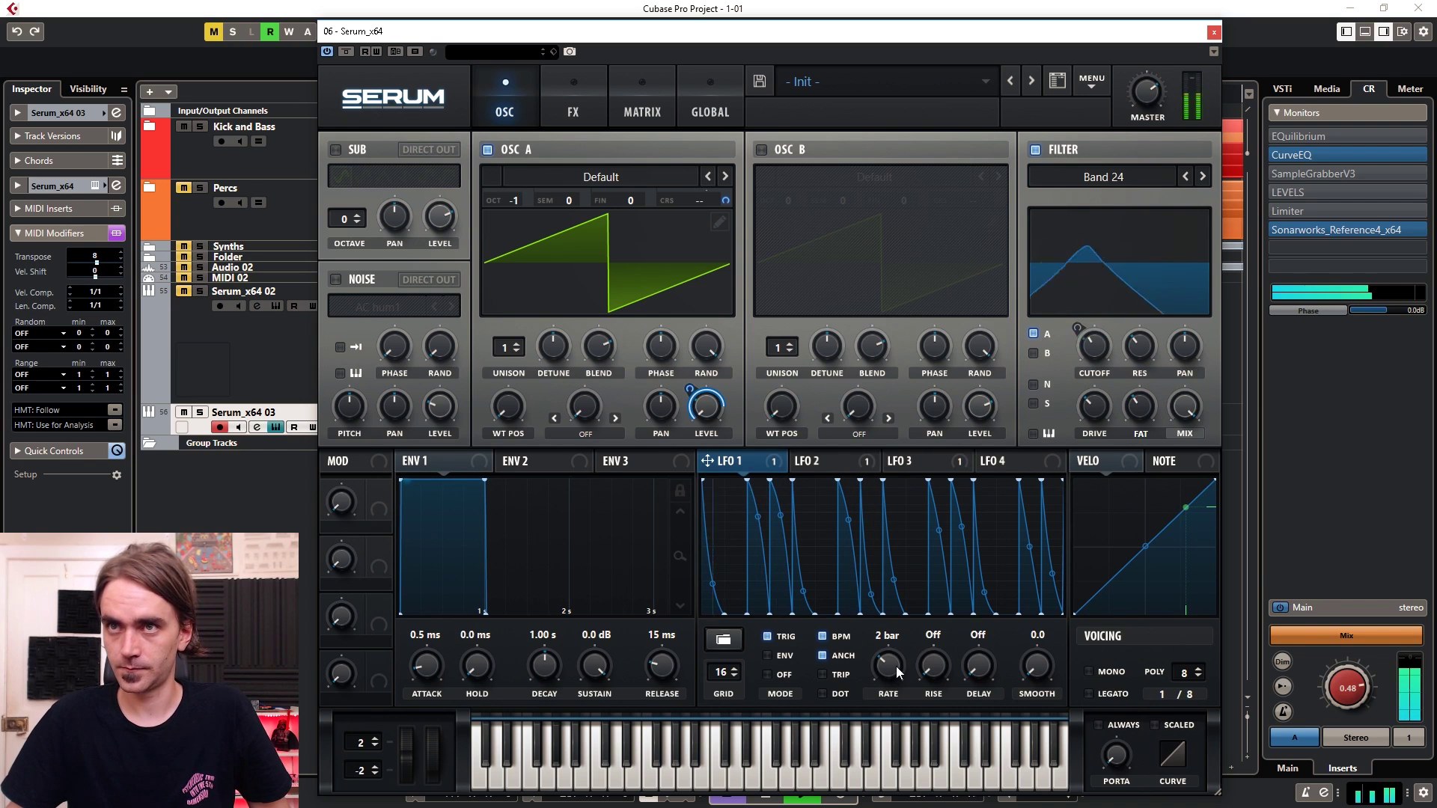
pyautogui.click(823, 461)
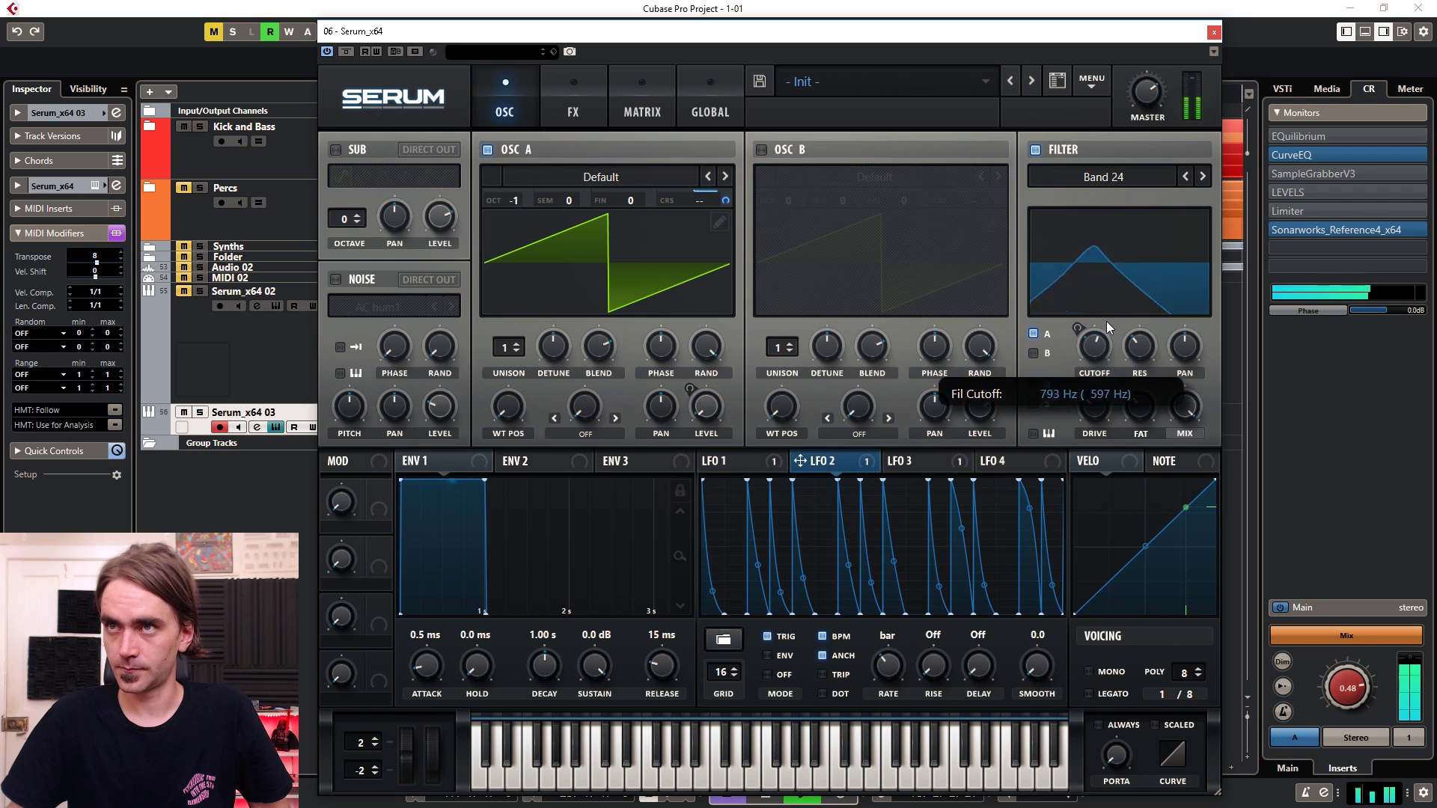
pyautogui.click(914, 461)
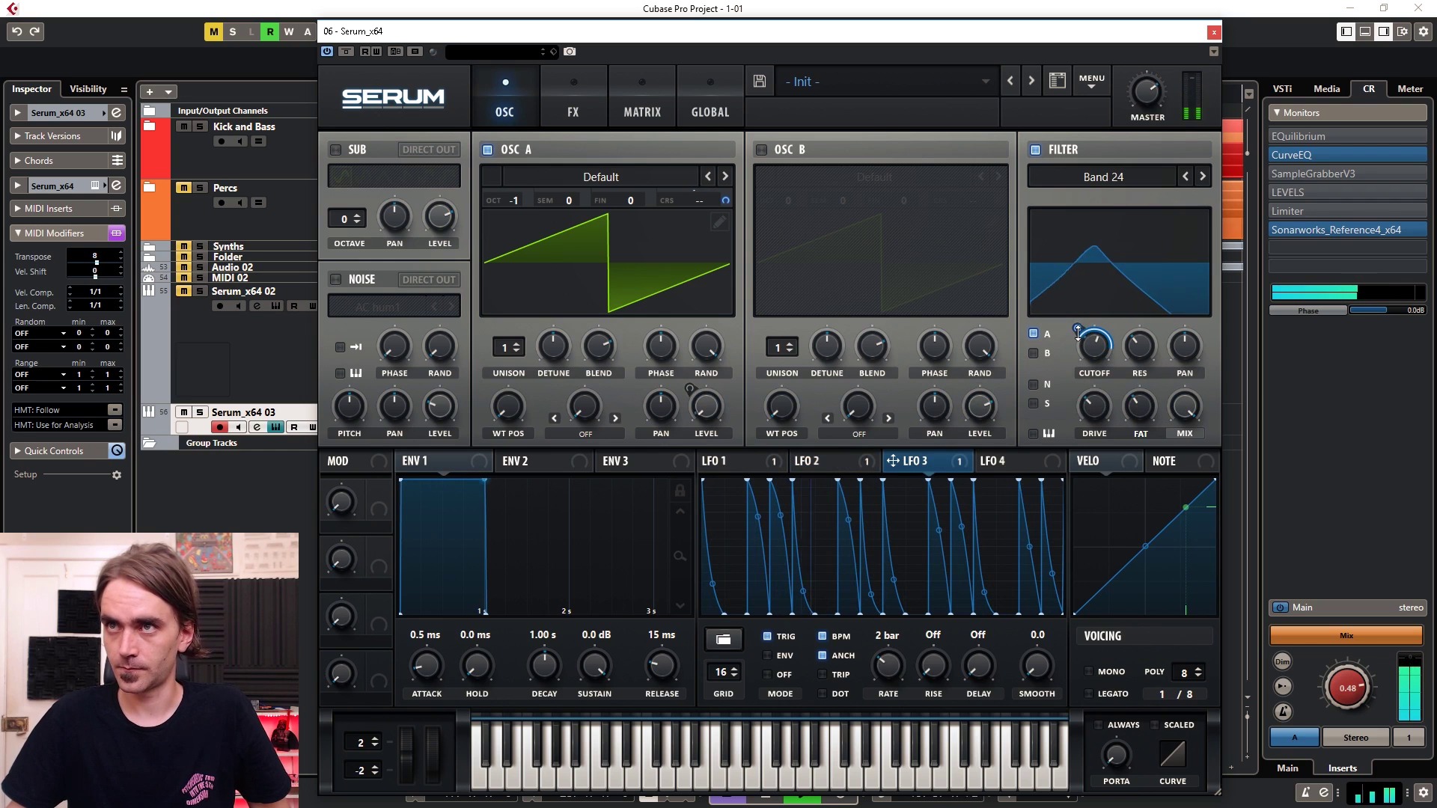
pyautogui.moveTo(1074, 349)
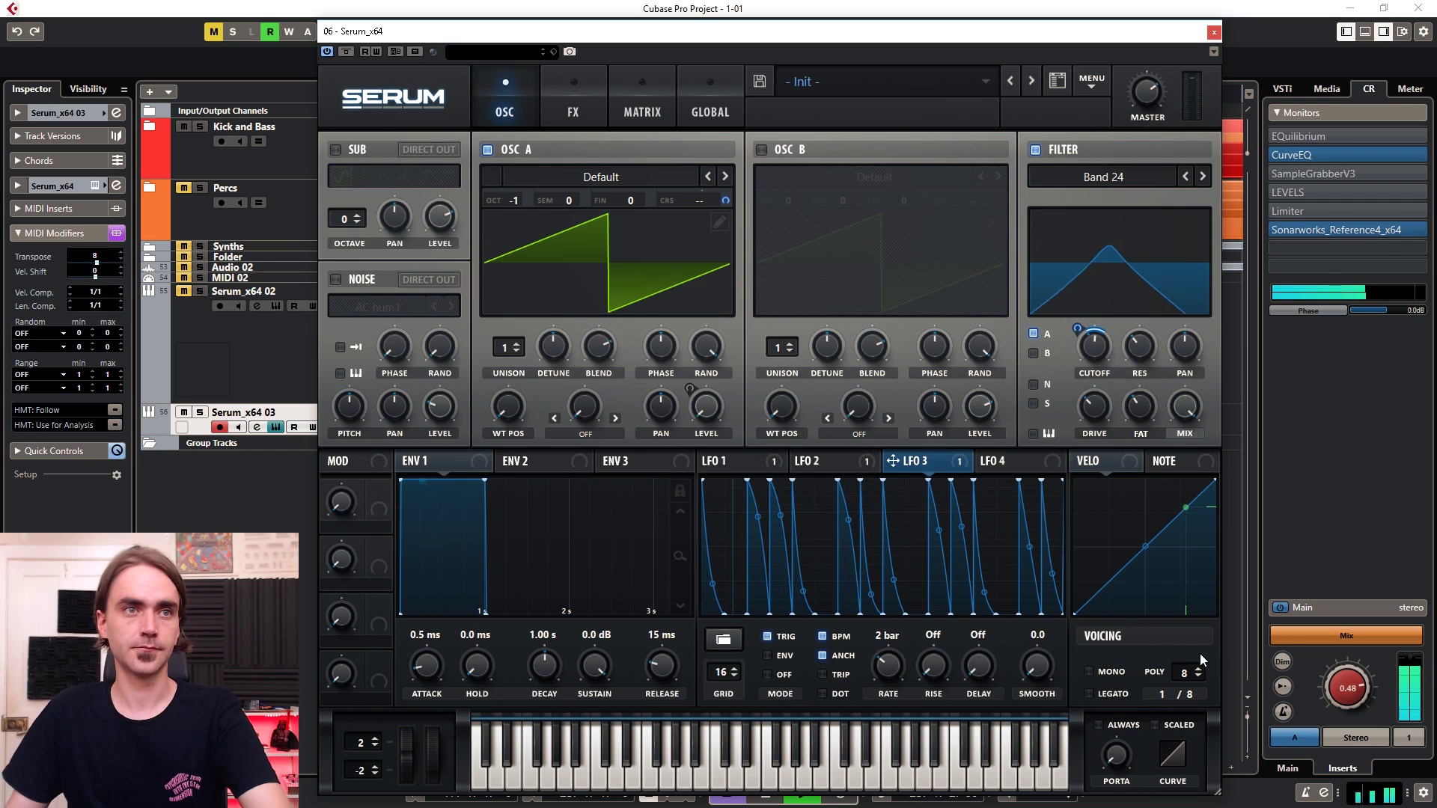
# Load a five-hit shape from the Euclidean Rhythms folder into LFO 2.
pyautogui.click(733, 466)
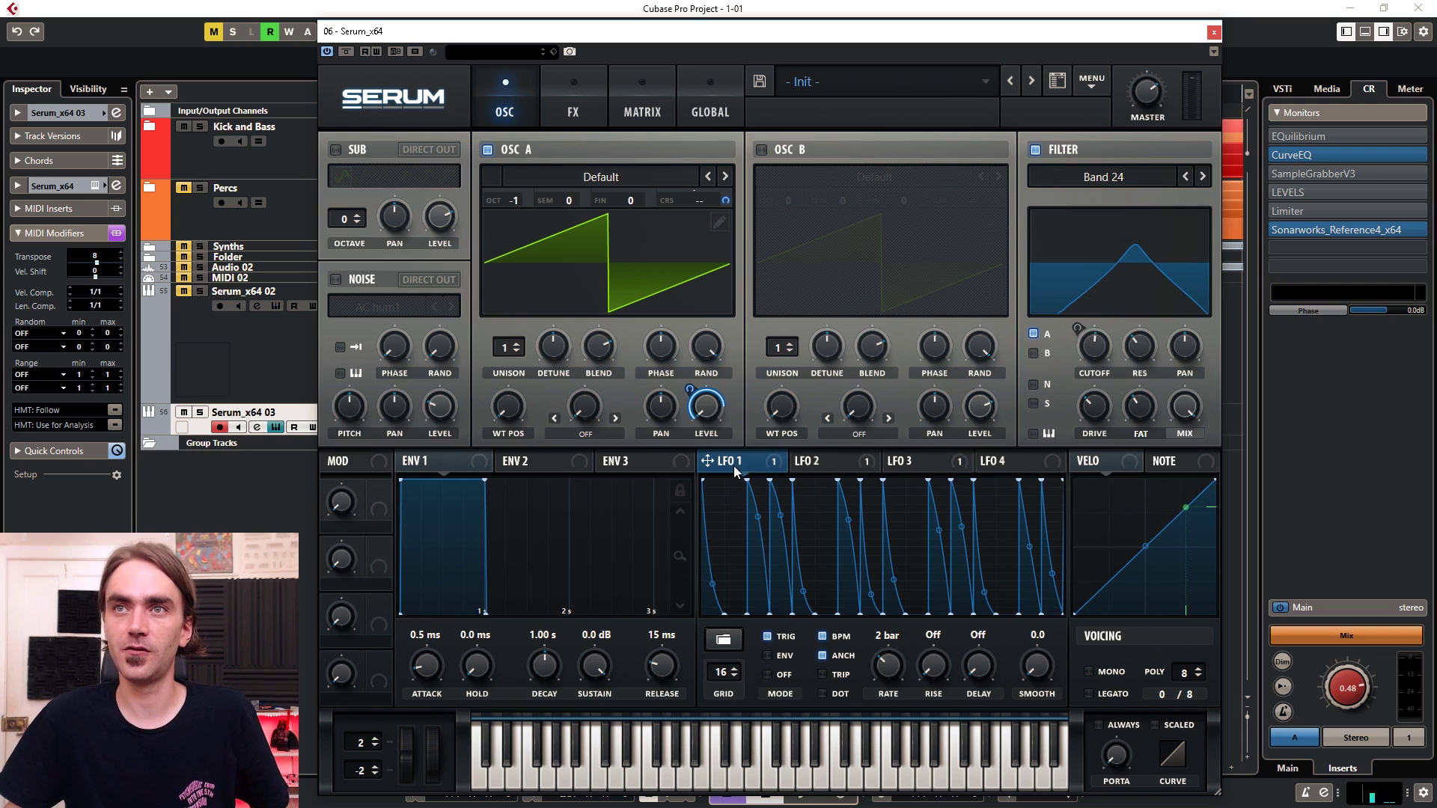
pyautogui.click(836, 465)
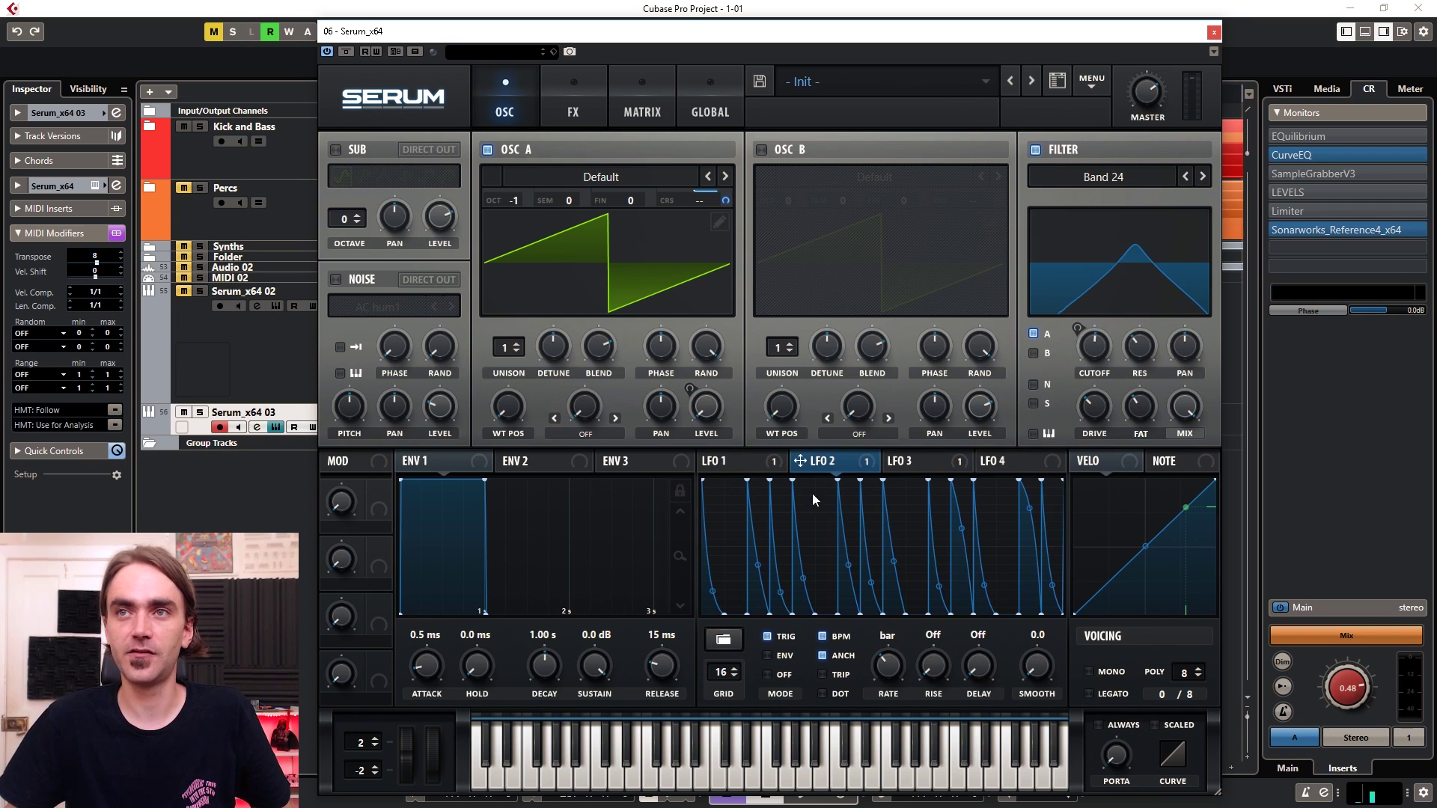
pyautogui.click(723, 641)
pyautogui.moveTo(771, 658)
pyautogui.click(896, 675)
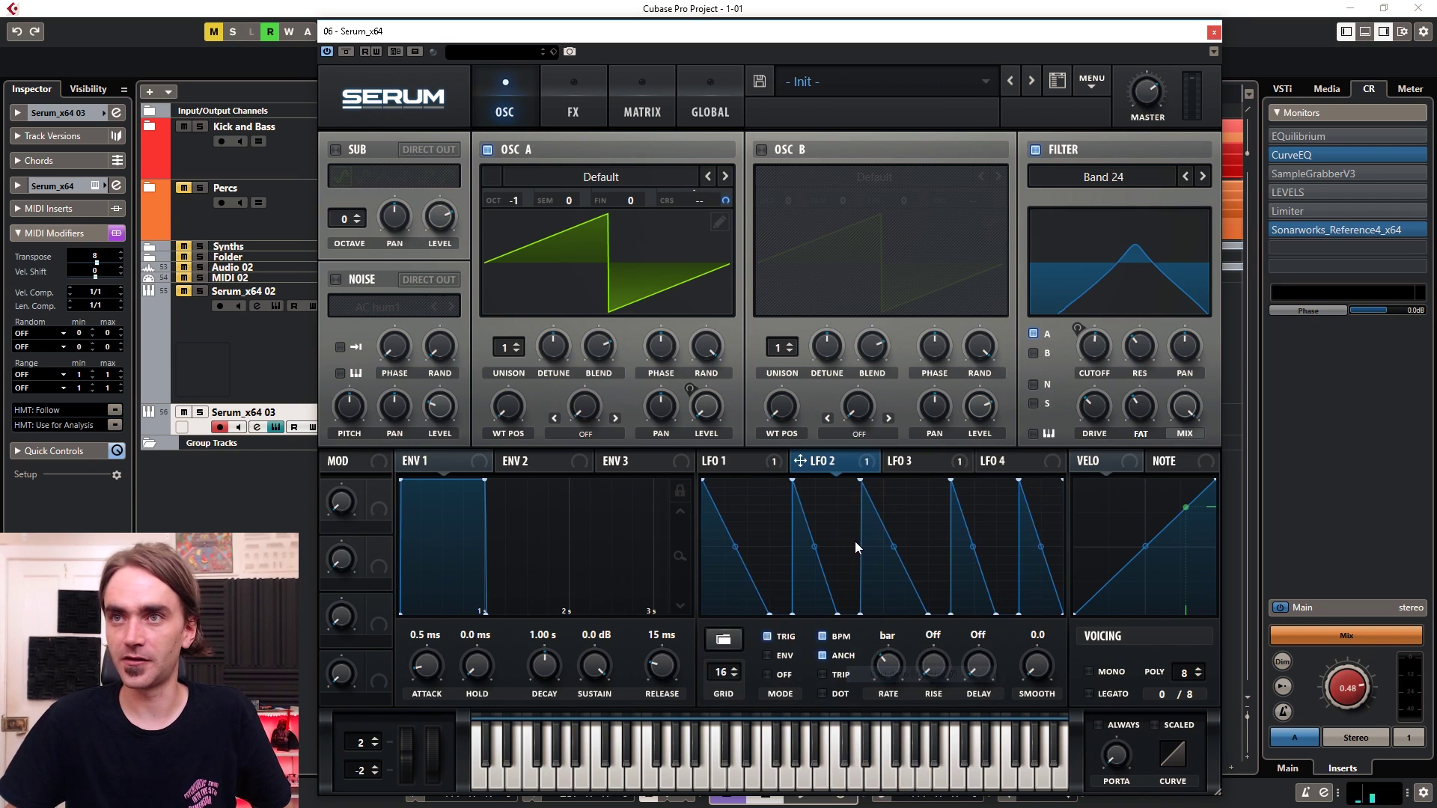
# Add one-step falling ramps to the LFO 2 shape at grid steps 7 and 11.
pyautogui.moveTo(841, 506); pyautogui.dragTo(861, 615)
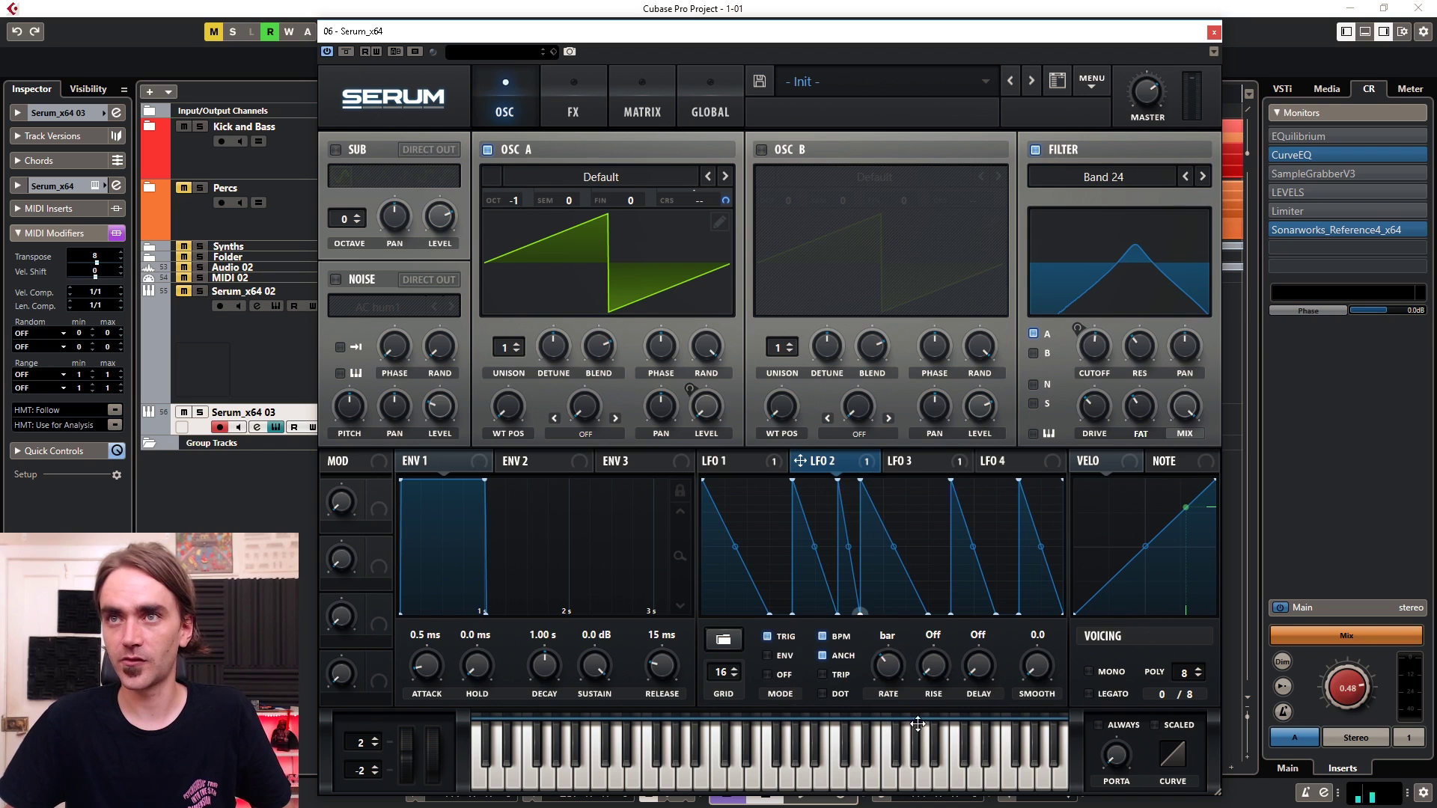
pyautogui.doubleClick(928, 480)
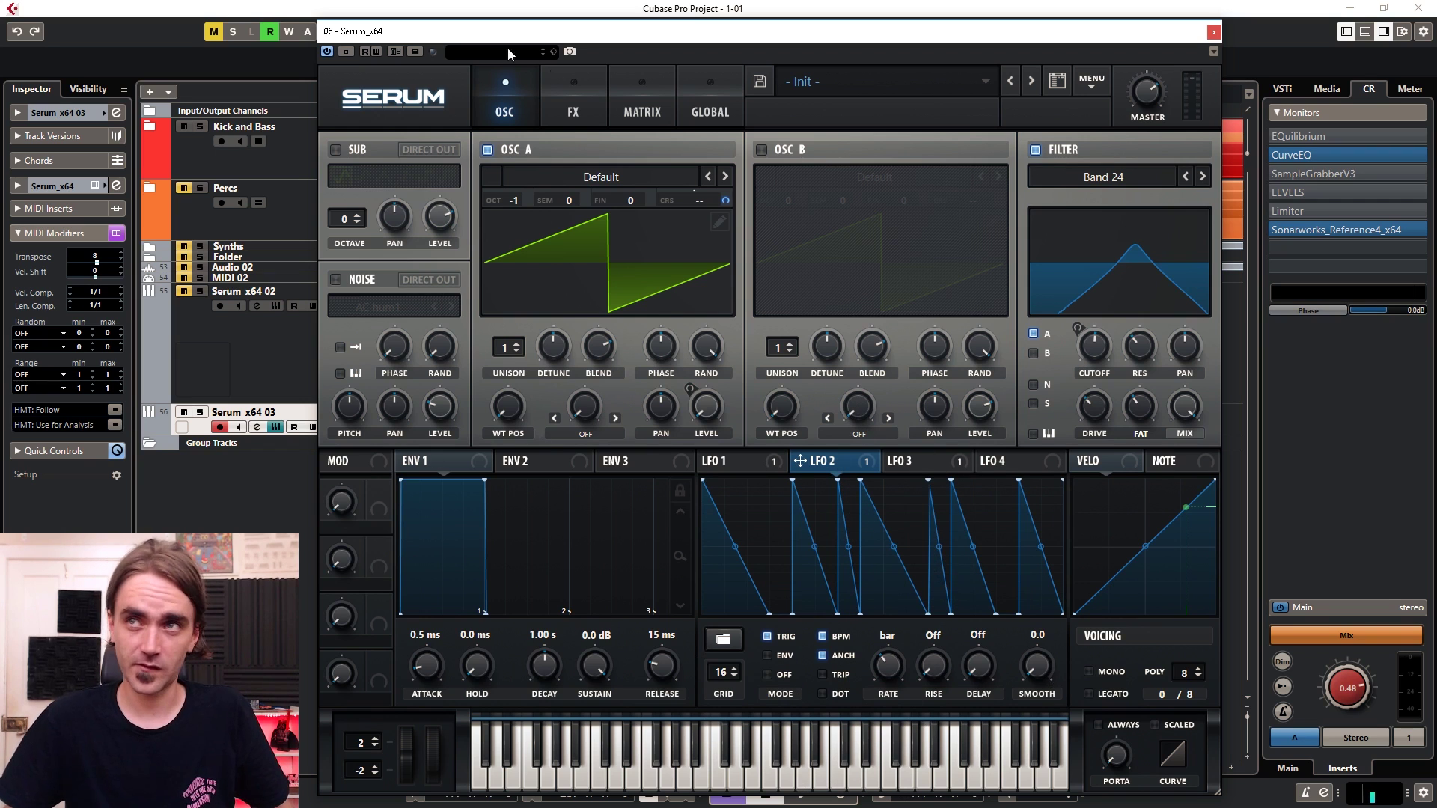
# Switch to the Serum instance on the Serum_x64 02 track and compare its LFO 1 and LFO 3 shapes.
pyautogui.click(1214, 33)
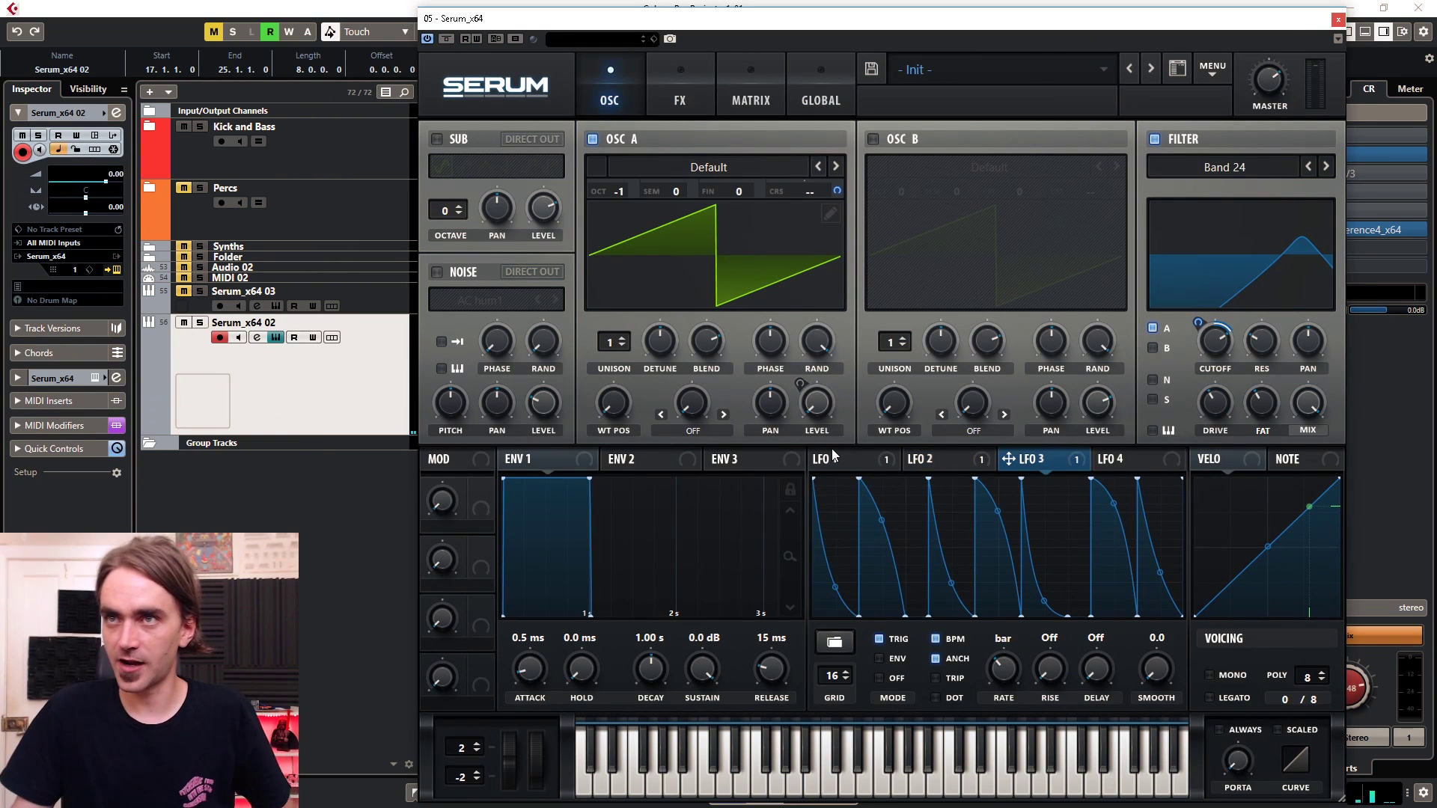
pyautogui.click(837, 458)
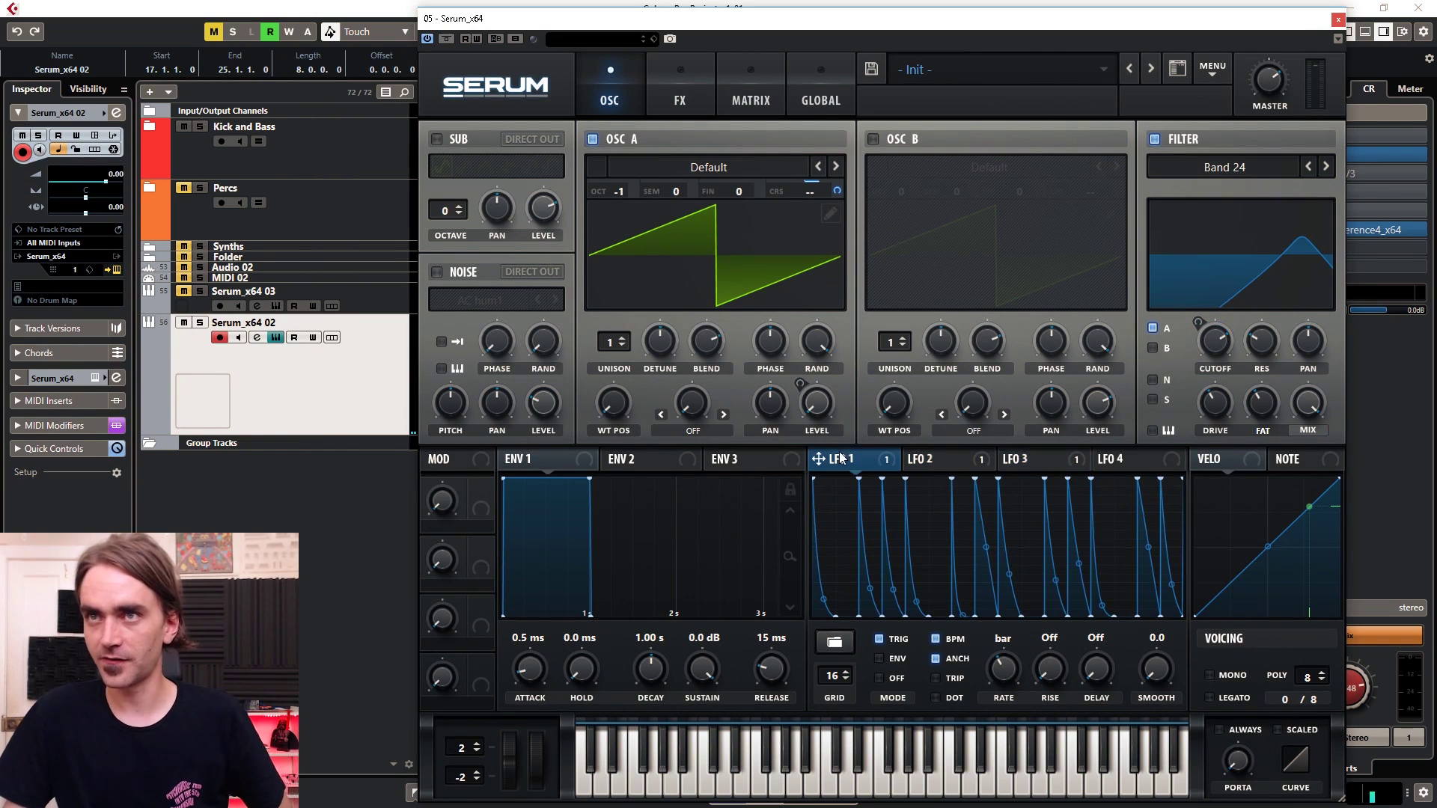
pyautogui.click(1029, 460)
pyautogui.click(859, 461)
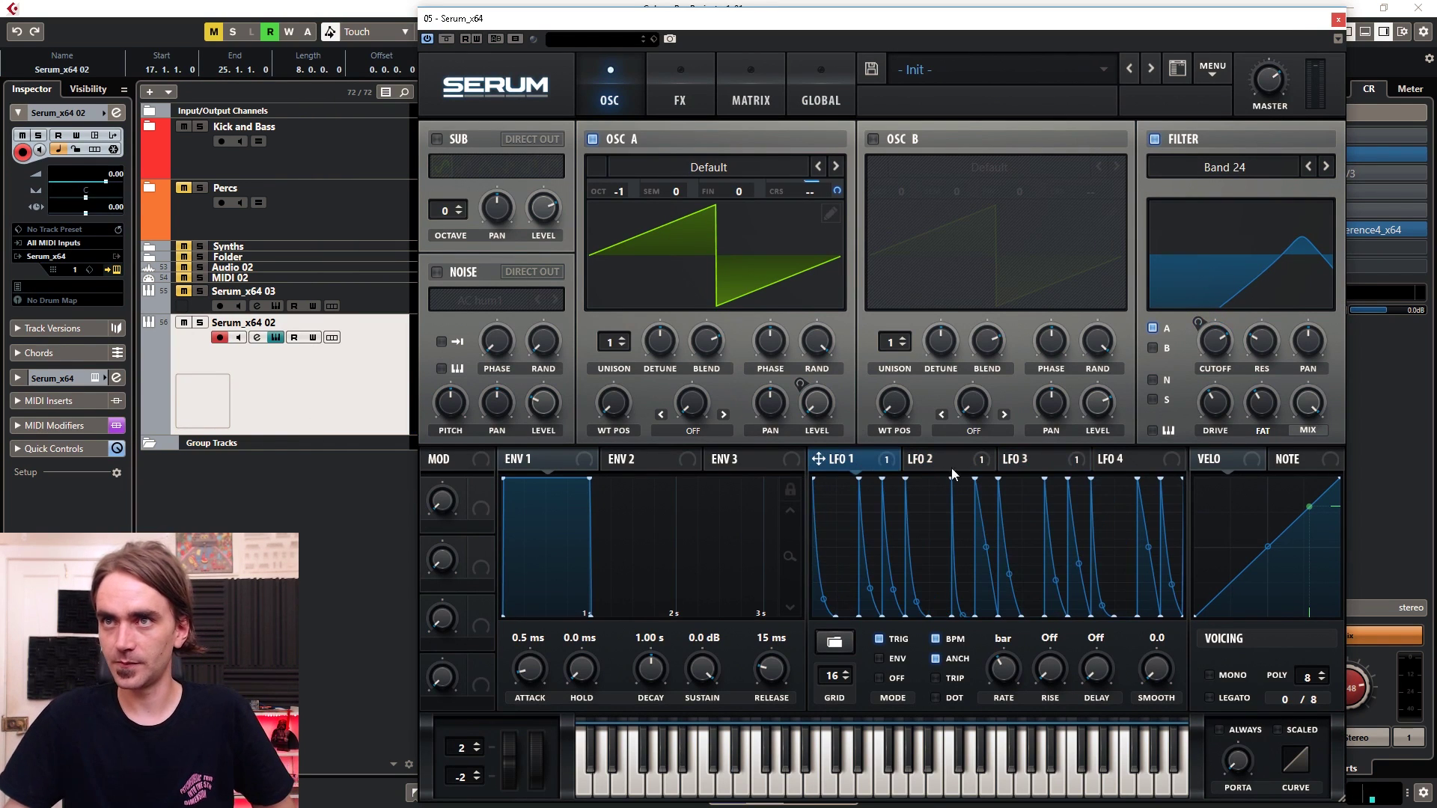
pyautogui.click(1021, 466)
pyautogui.click(861, 461)
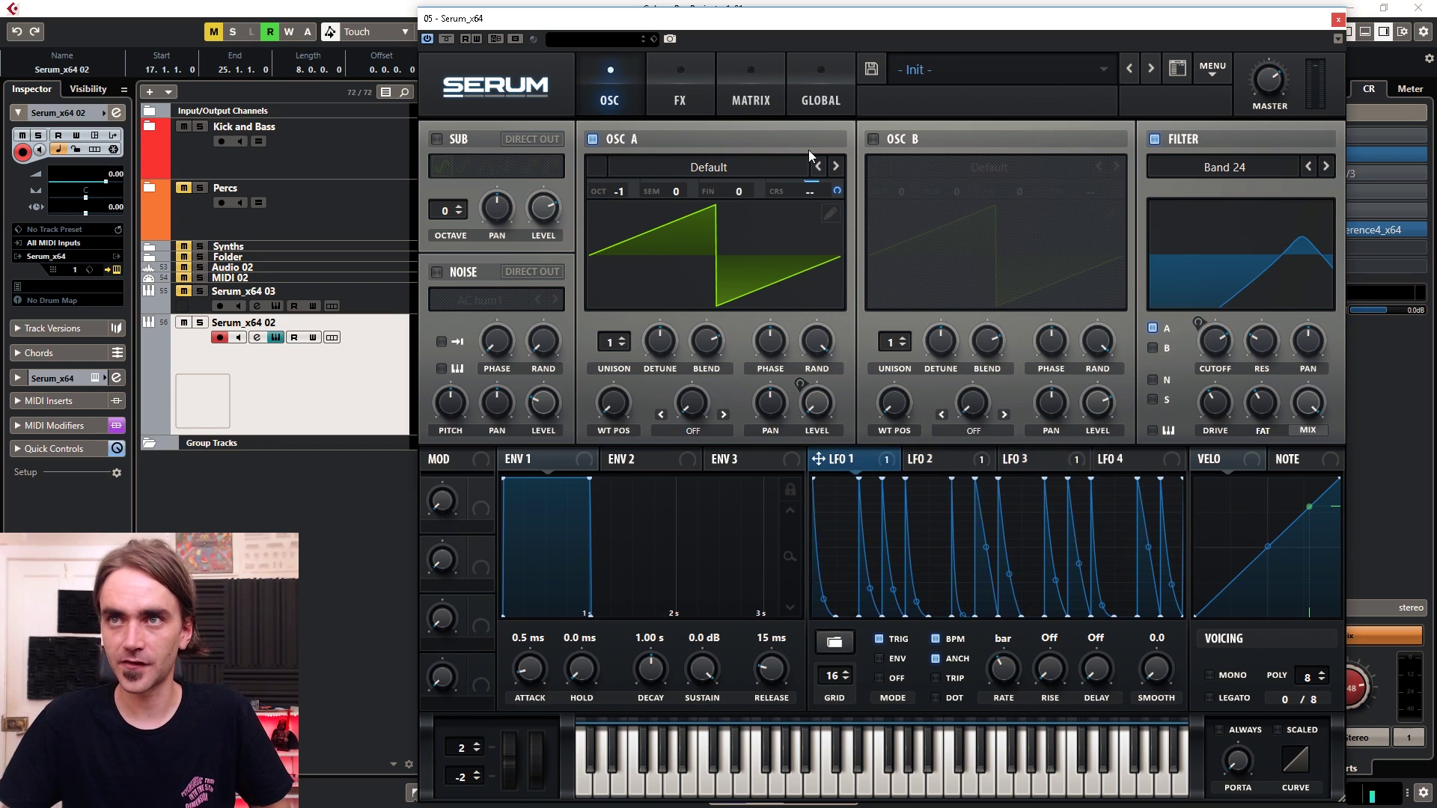
# Inspect the Downsample distortion's mix and compare the sound with the effect bypassed and enabled.
pyautogui.click(689, 98)
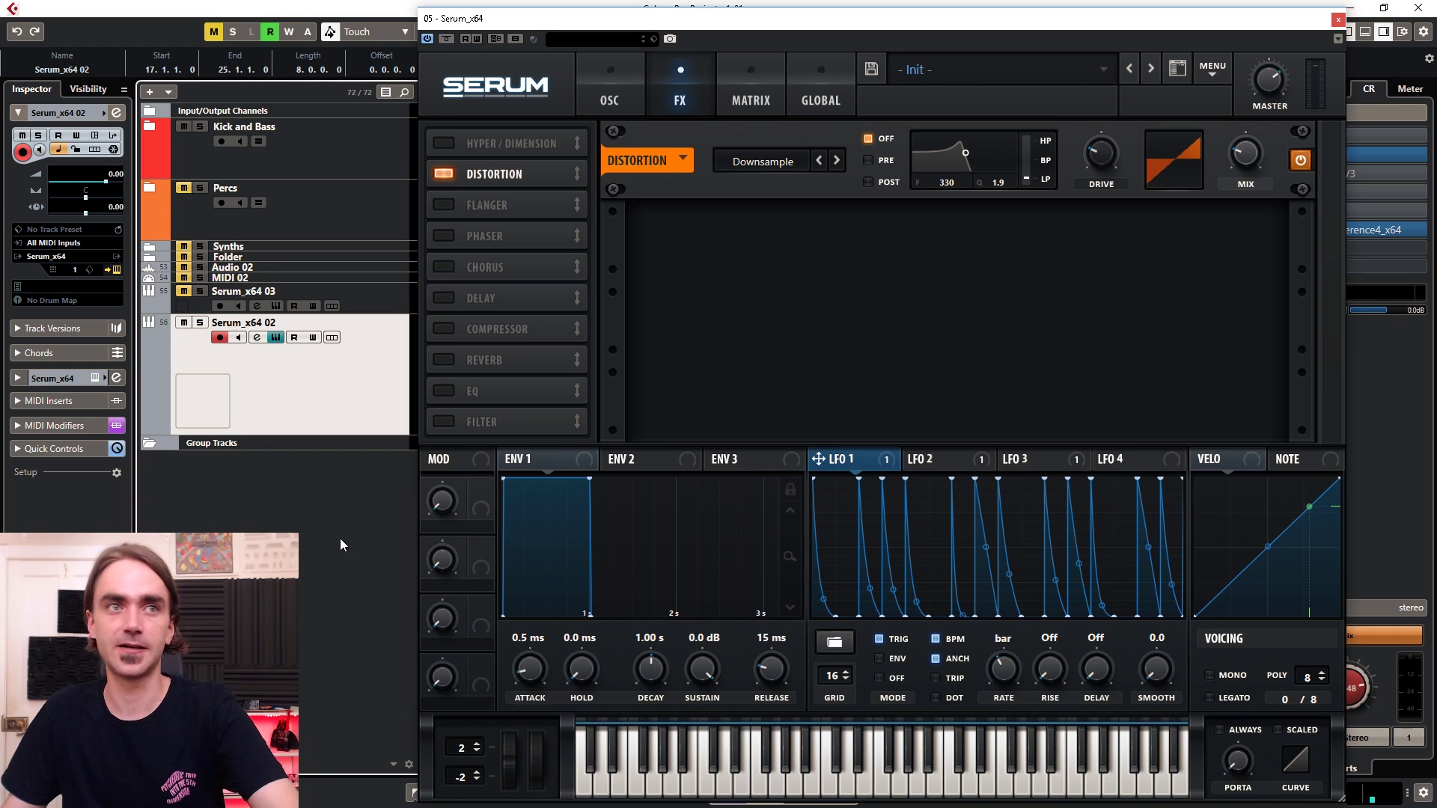
pyautogui.moveTo(1242, 161)
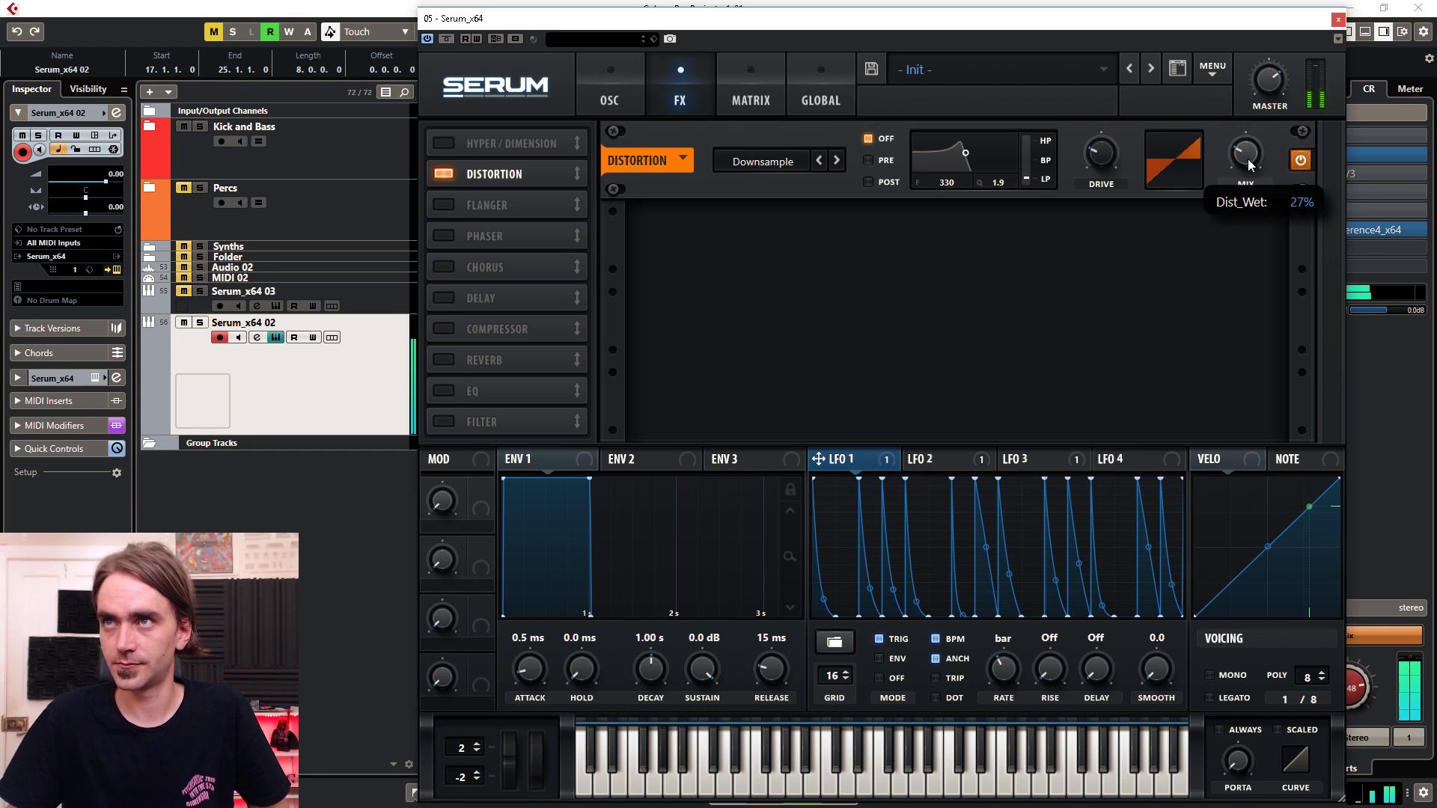
pyautogui.scroll(3, 1249, 166)
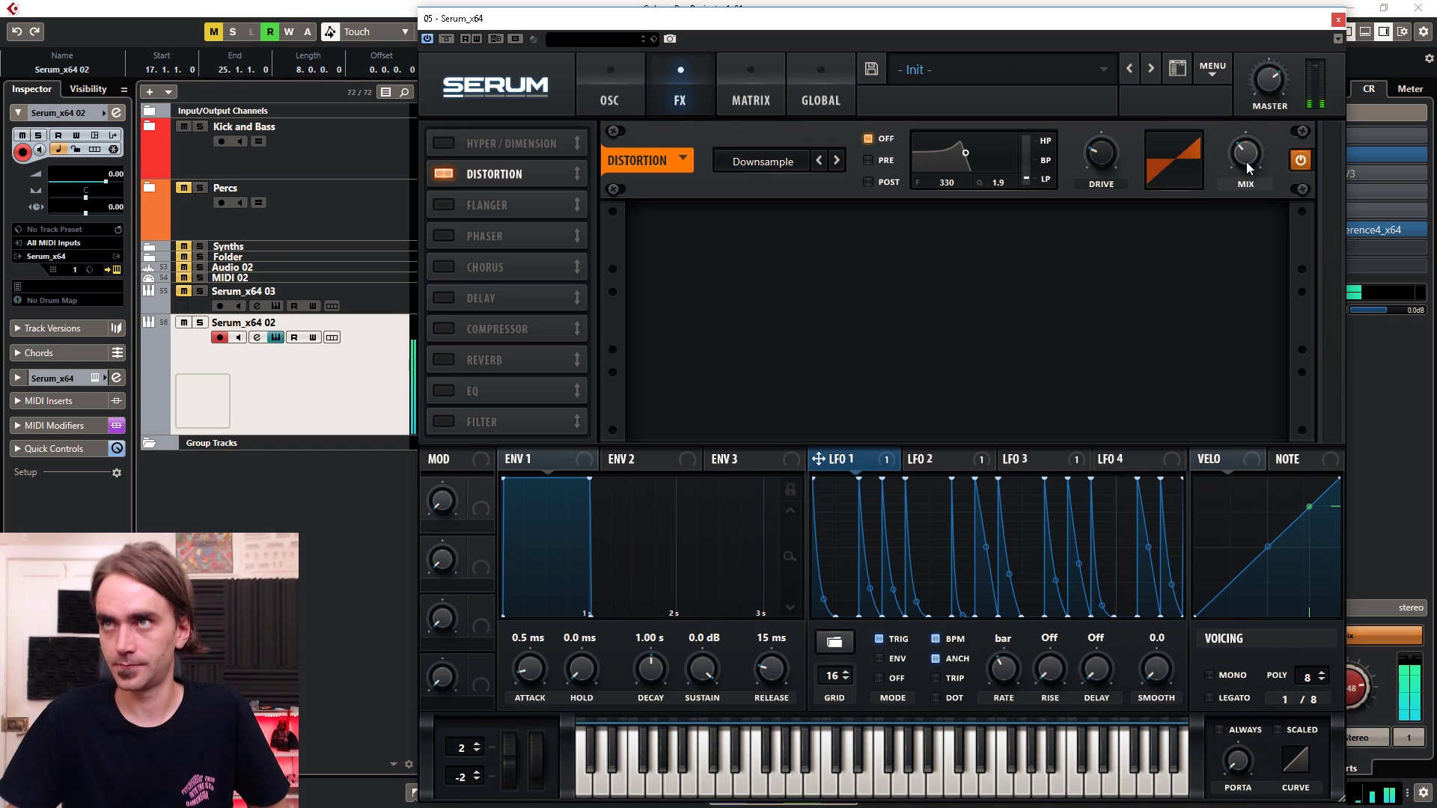
pyautogui.click(1304, 162)
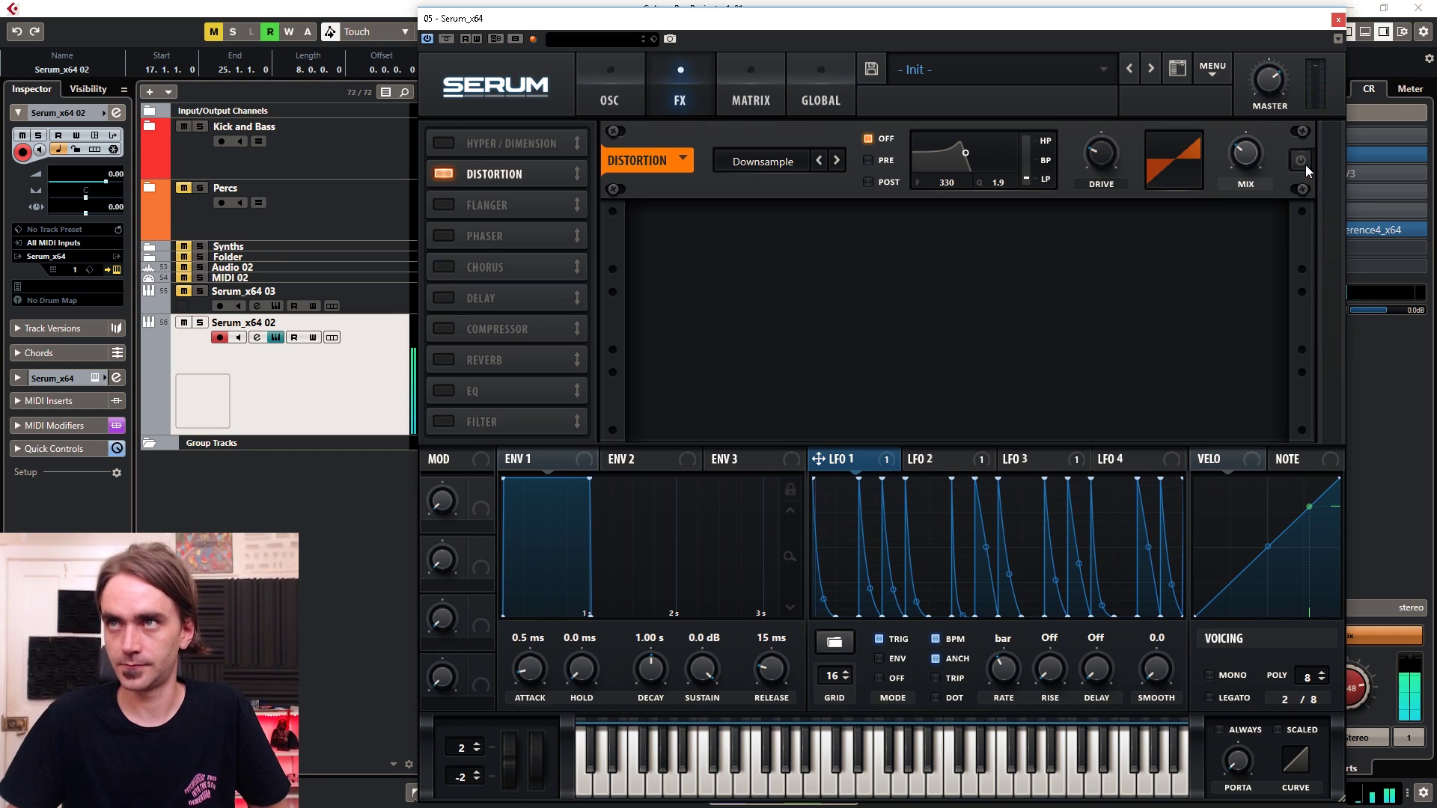
pyautogui.click(1304, 162)
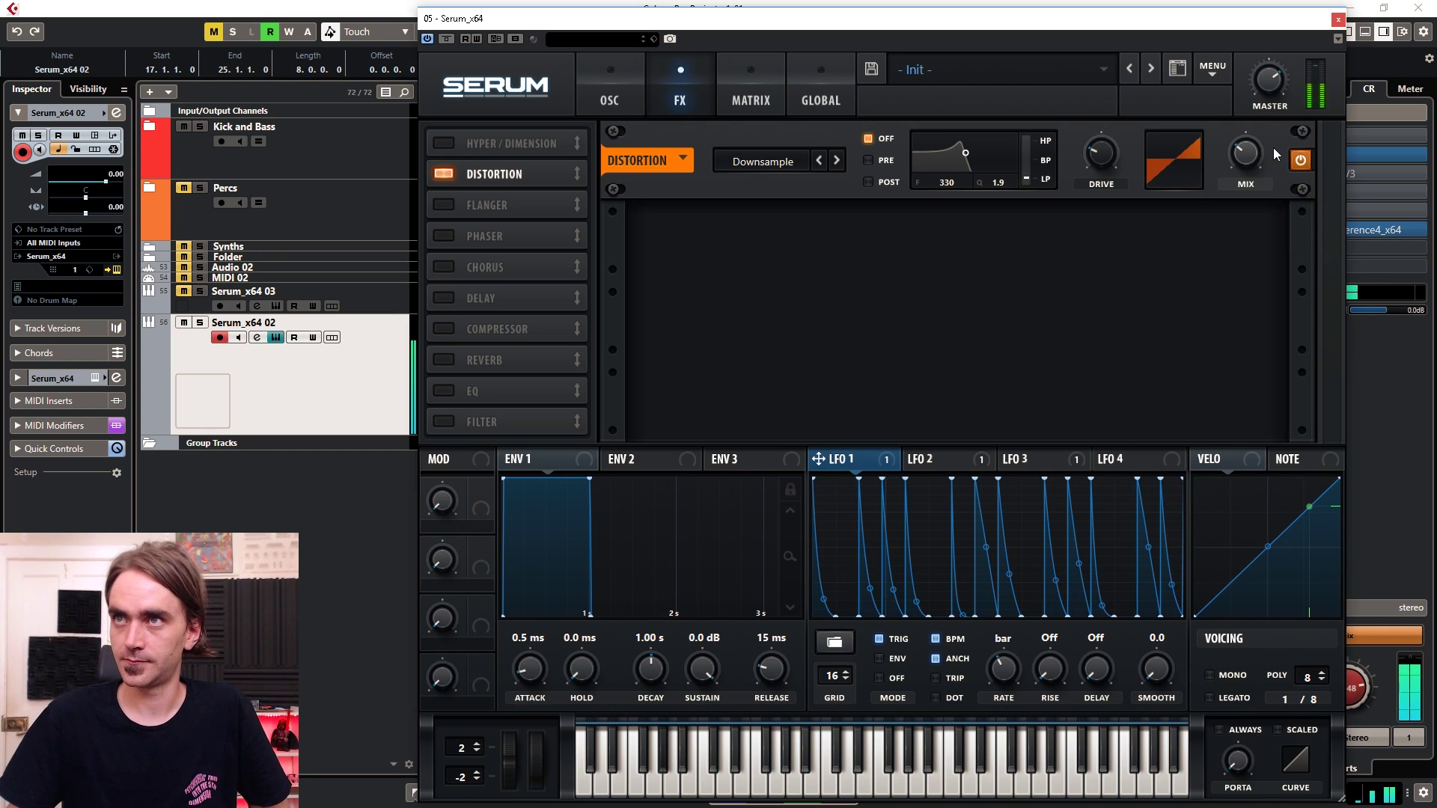
pyautogui.click(620, 96)
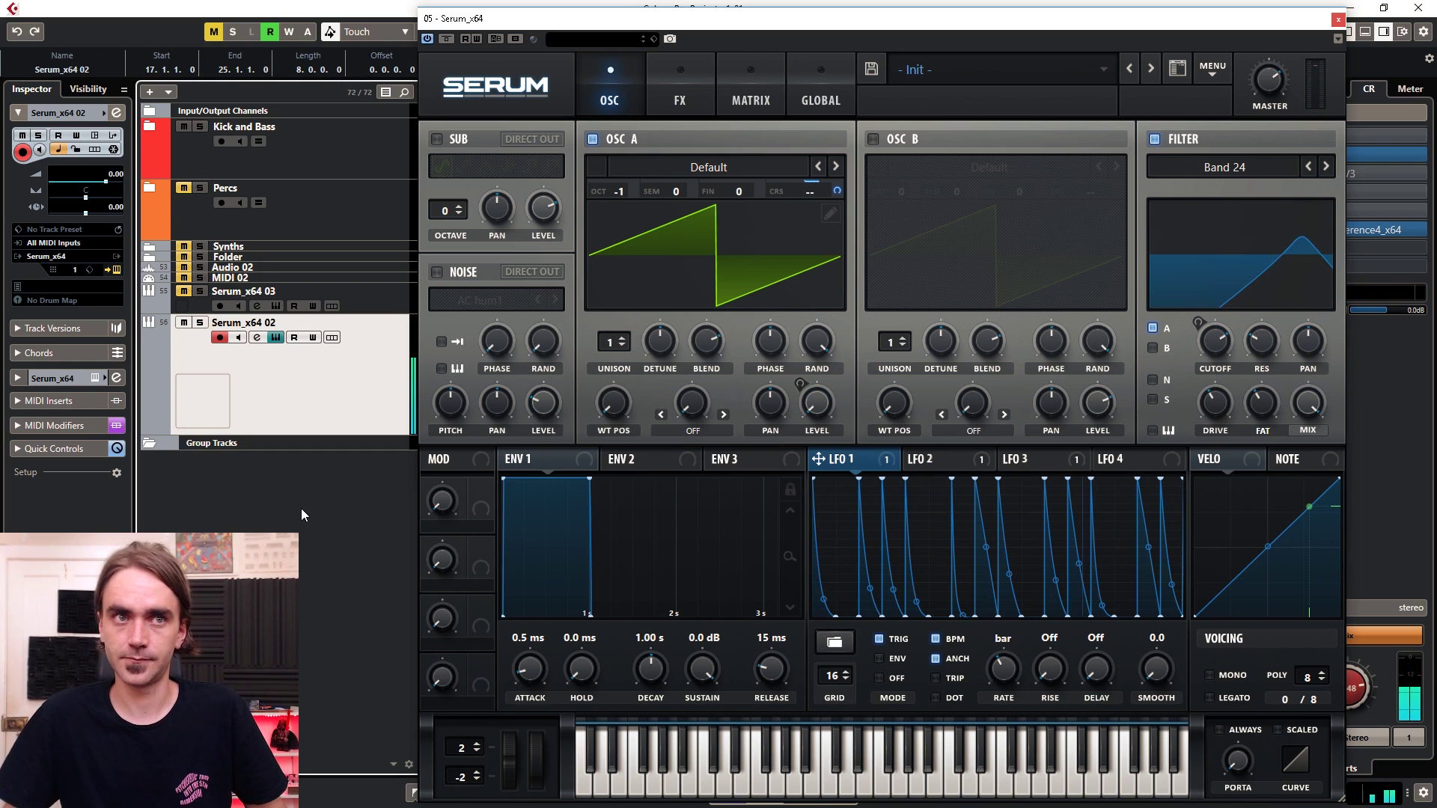
# Set the start point at grid step 8 on LFO 2 and at grid step 10 on LFO 3.
pyautogui.click(949, 458)
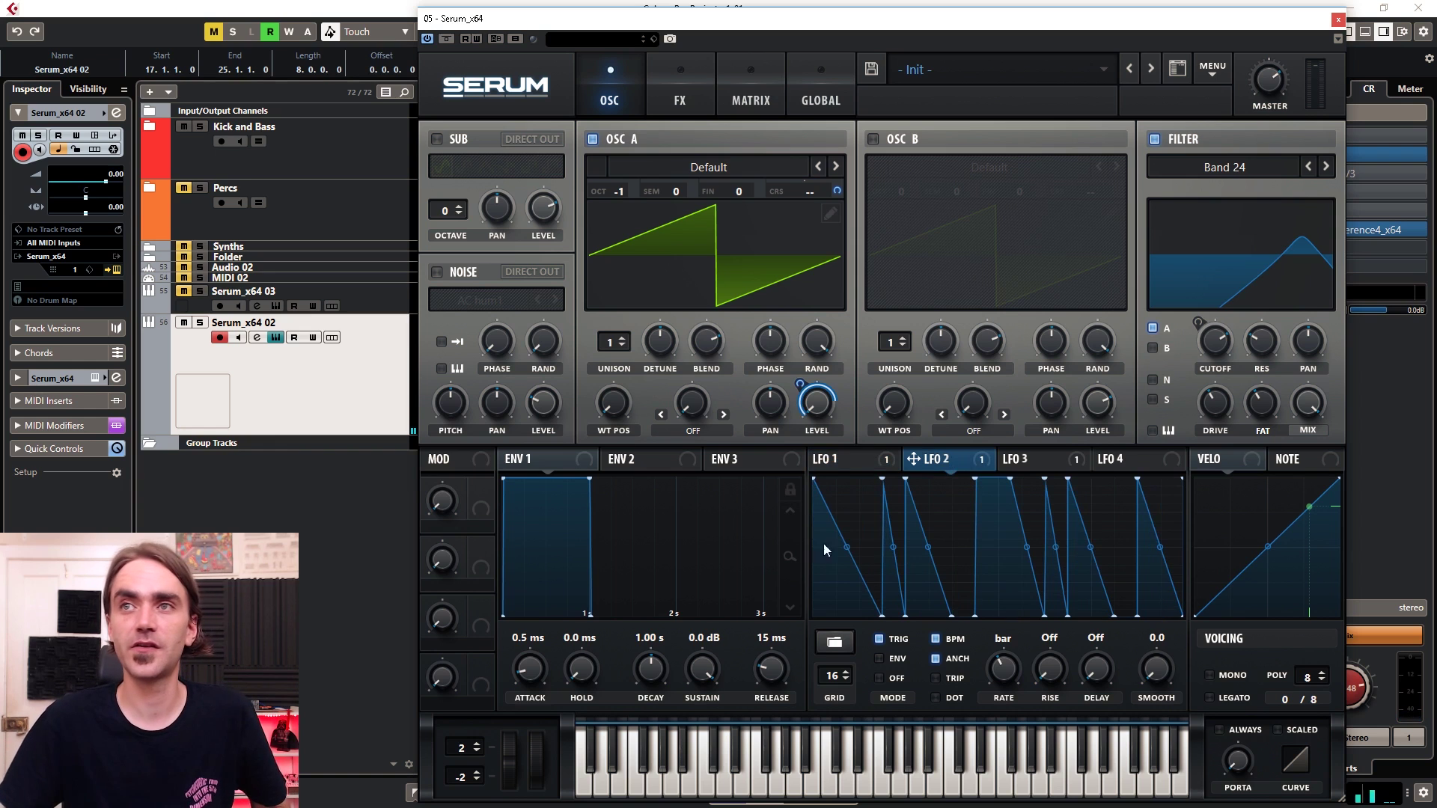
pyautogui.rightClick(975, 479)
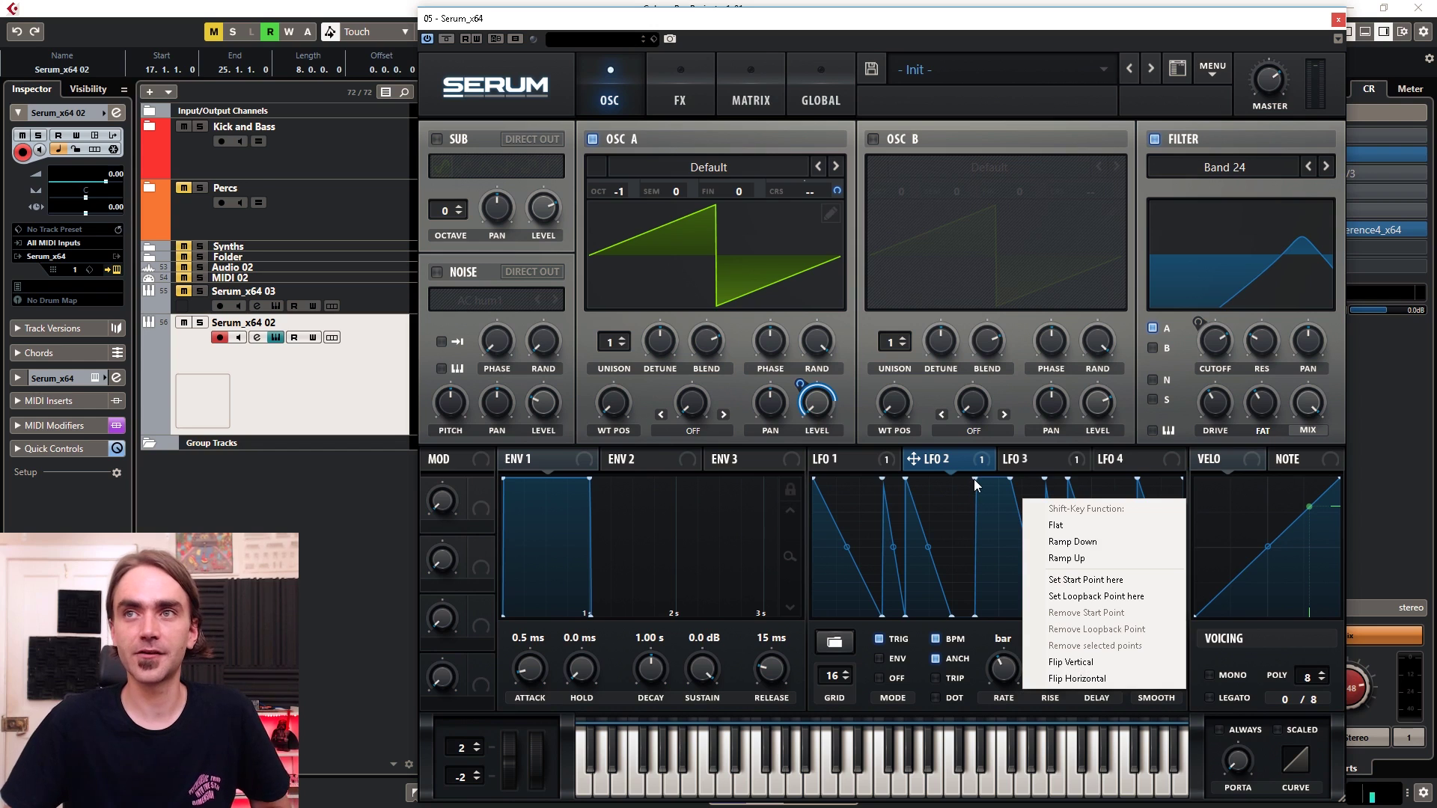
pyautogui.click(1073, 586)
pyautogui.click(1061, 466)
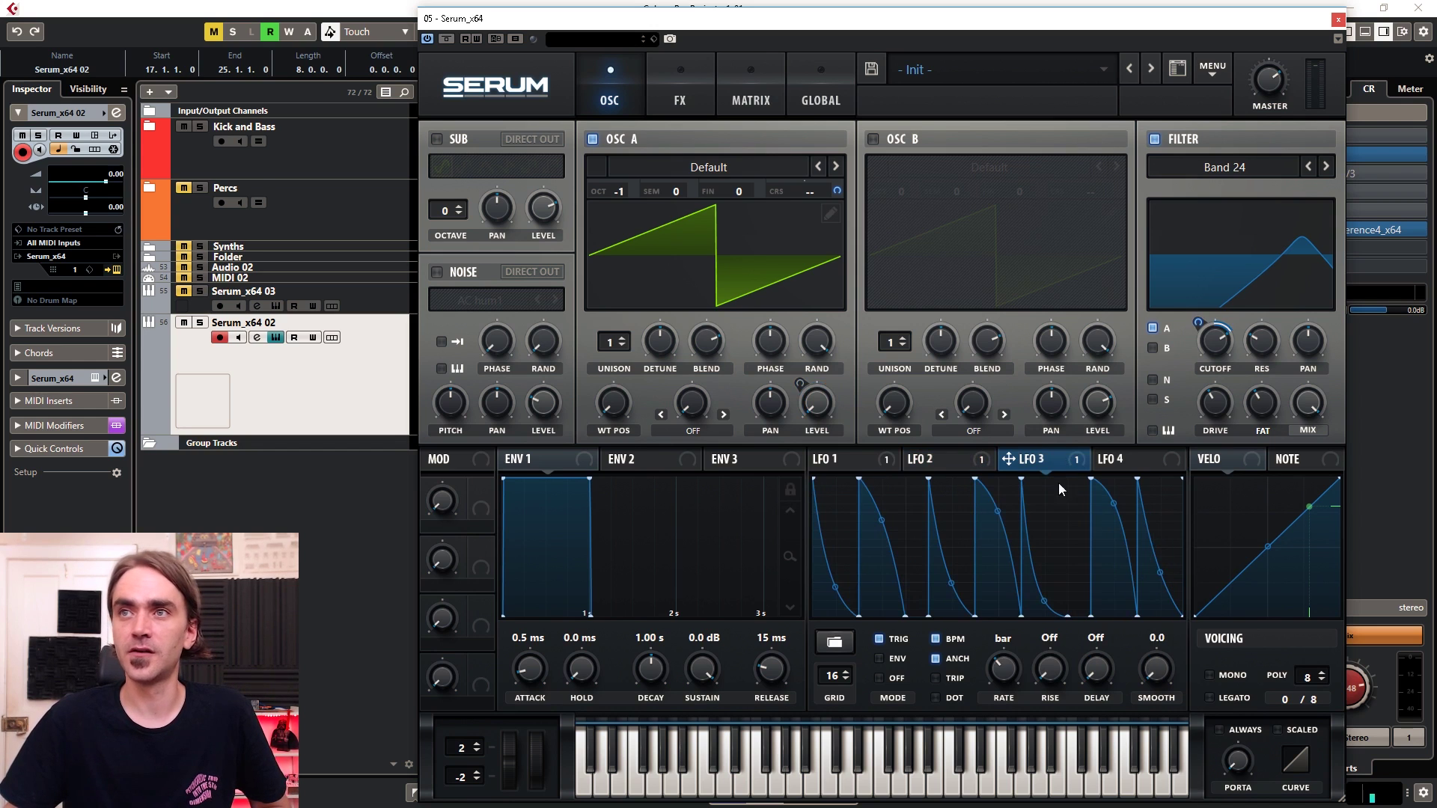
pyautogui.rightClick(1020, 486)
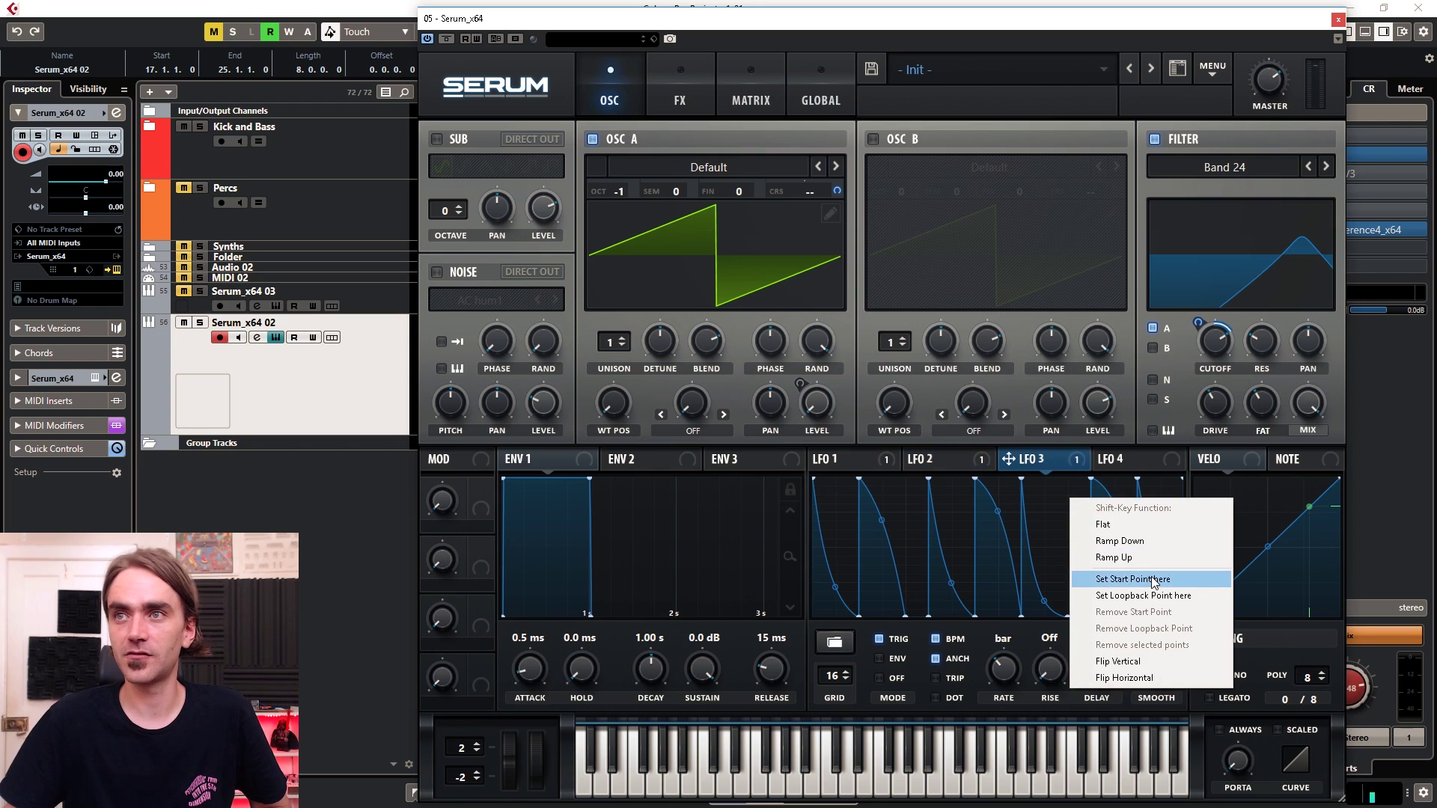
pyautogui.click(1107, 579)
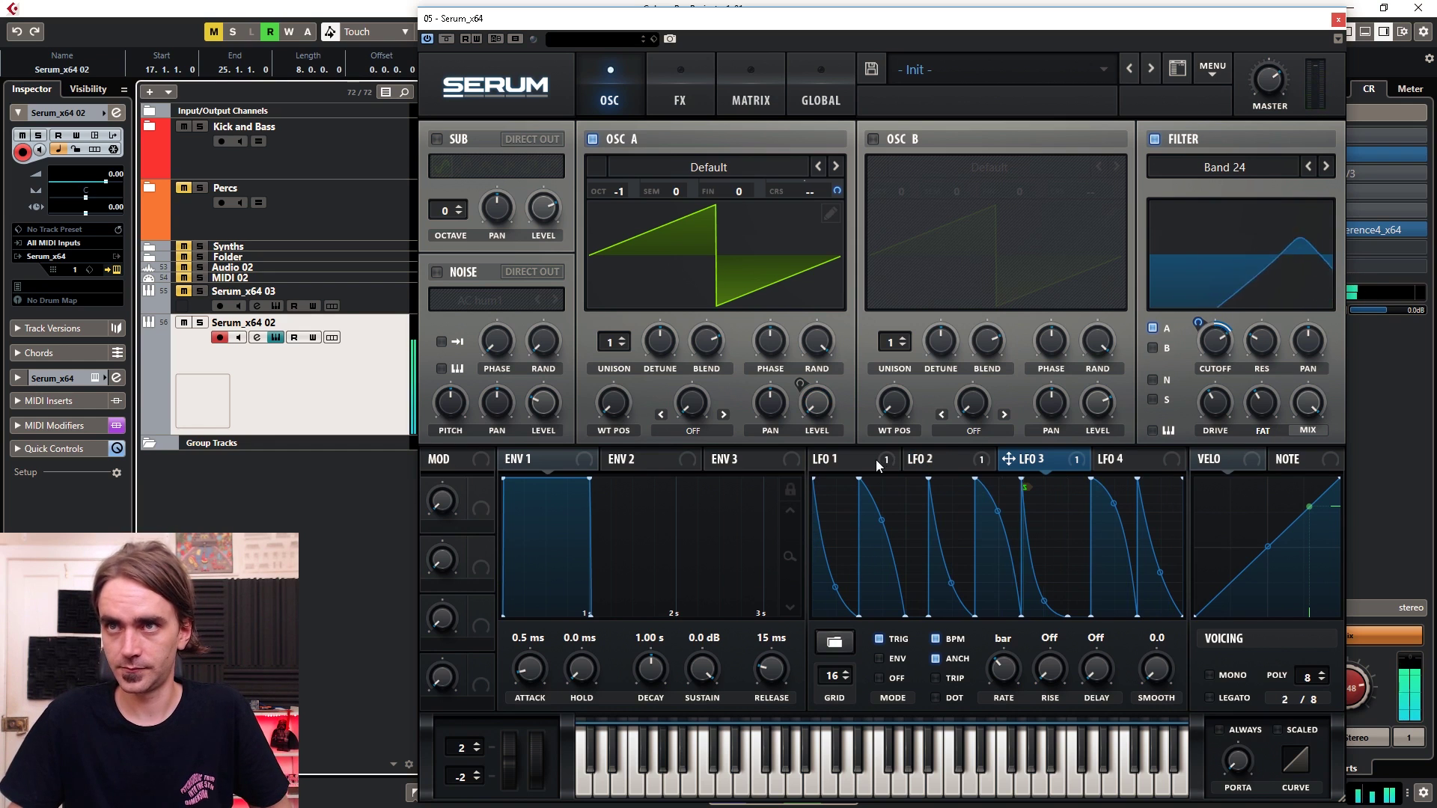
# Audition oscillator A at octave 0 and return its octave to -1.
pyautogui.click(839, 459)
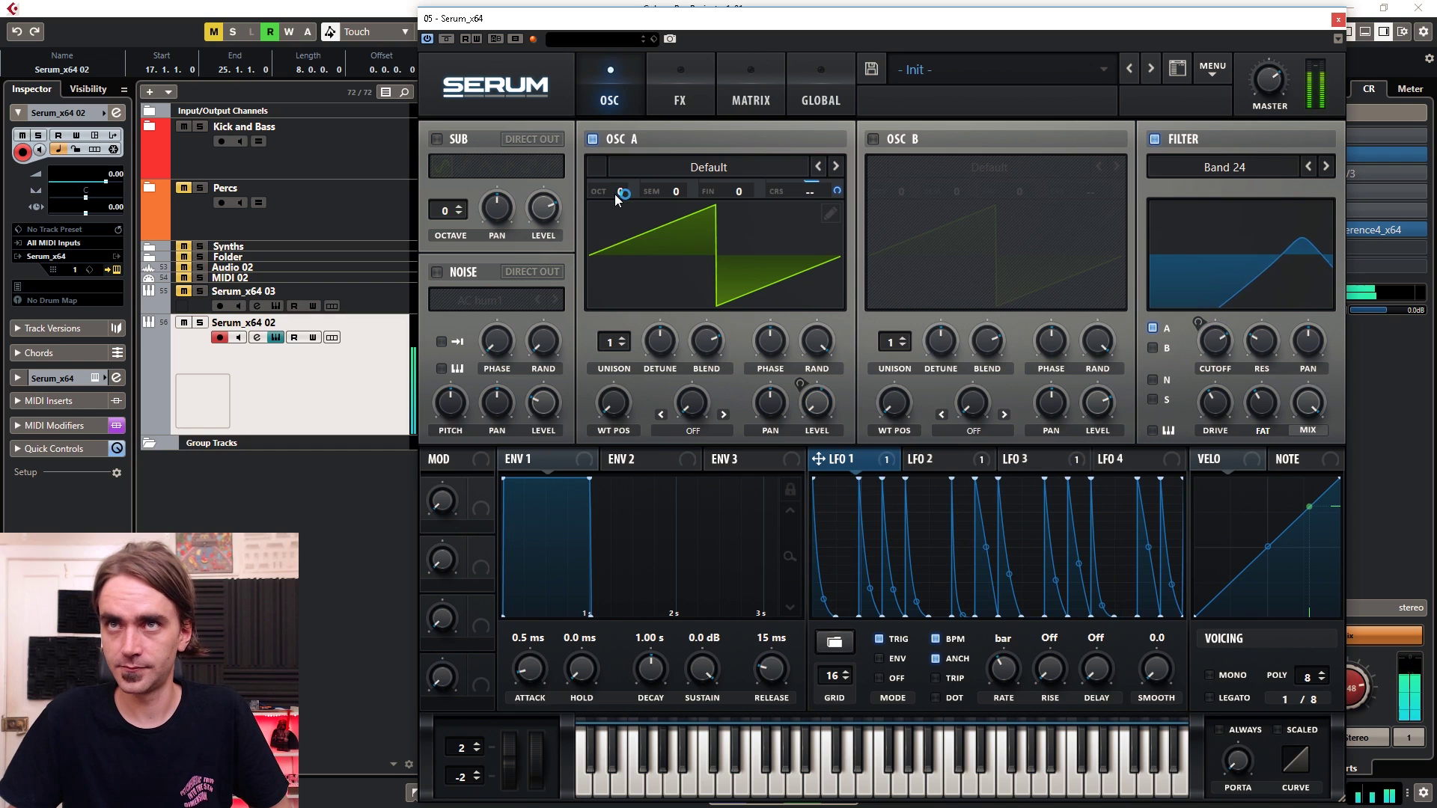
pyautogui.press('Escape')
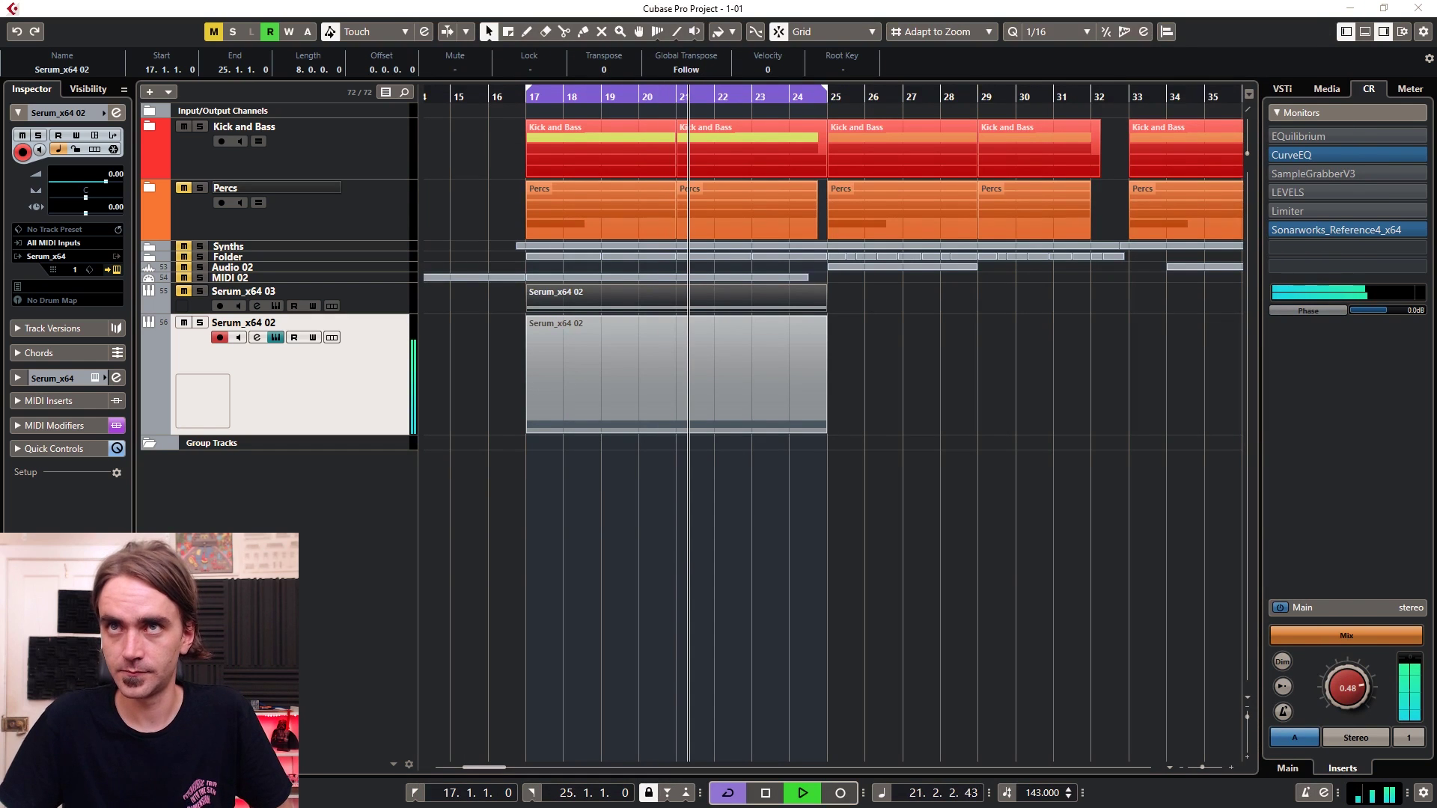
pyautogui.doubleClick(799, 384)
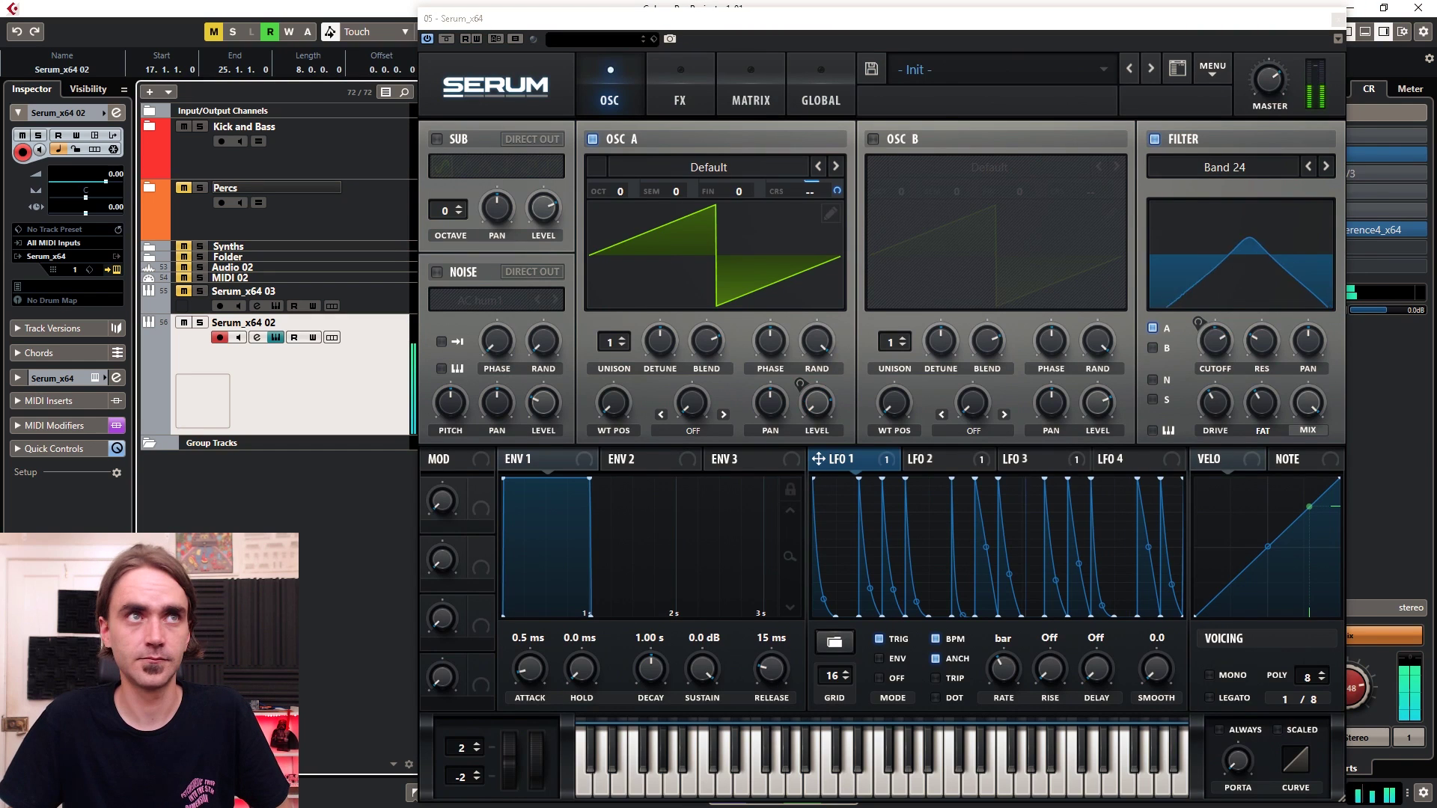
pyautogui.press('Escape')
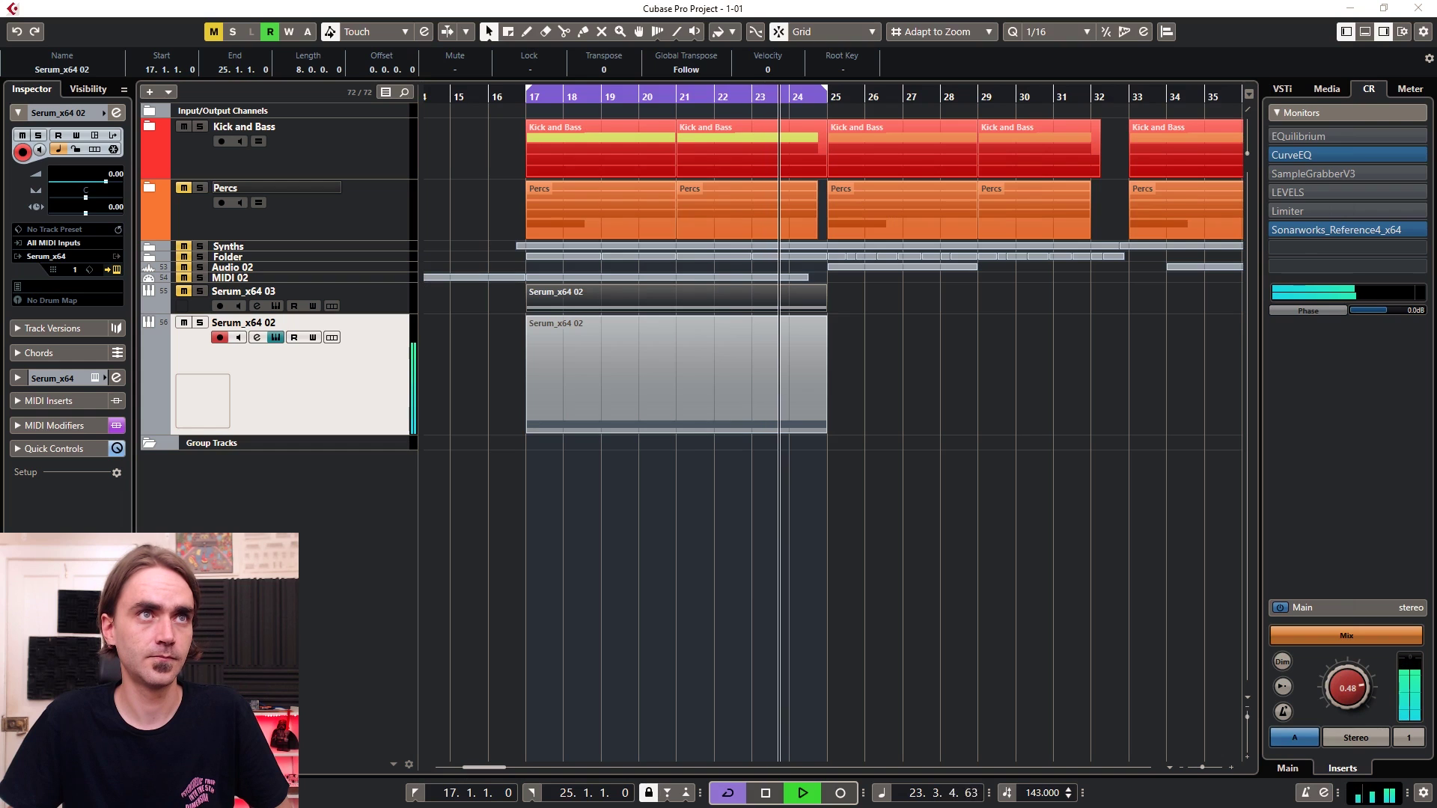
pyautogui.click(146, 449)
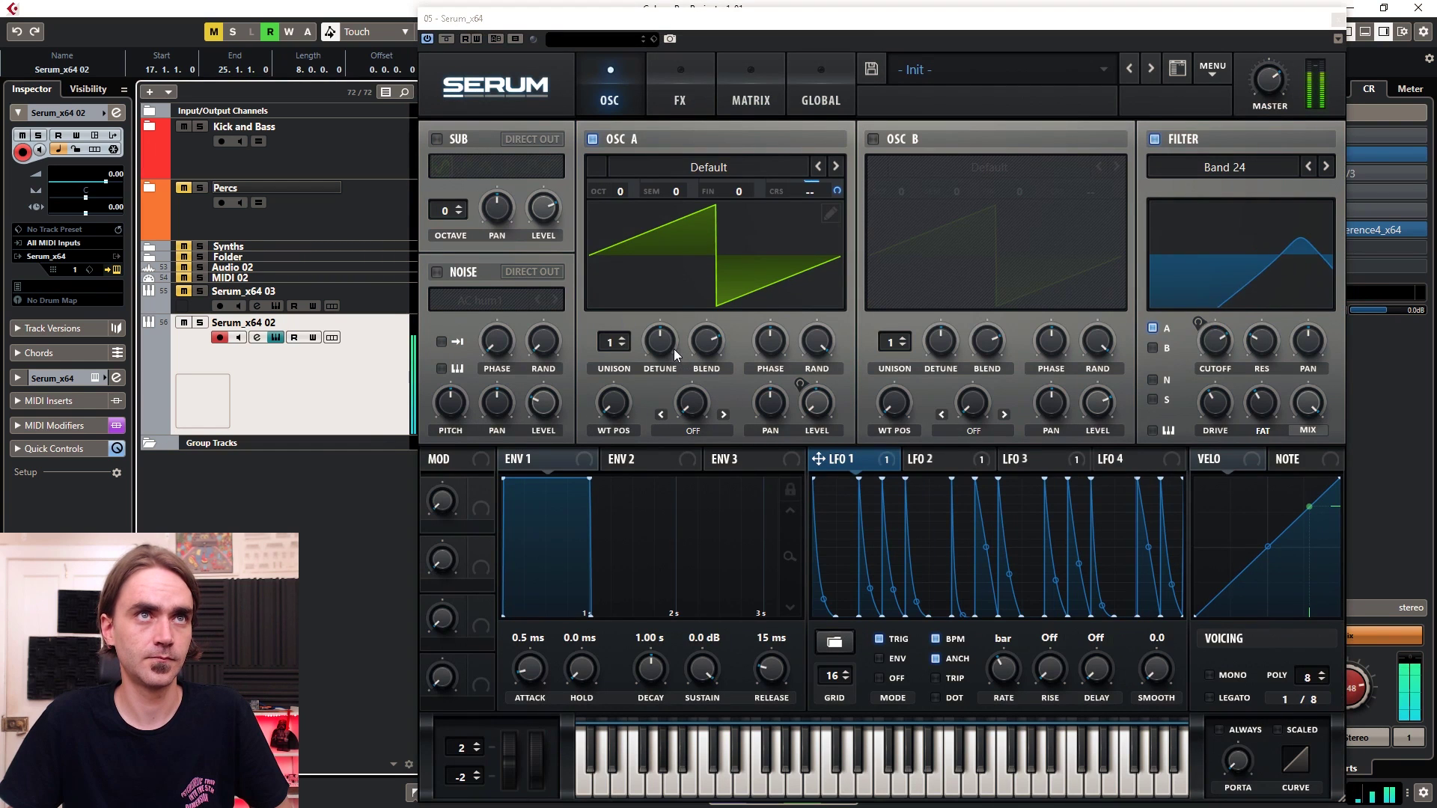
pyautogui.moveTo(621, 191); pyautogui.dragTo(616, 200)
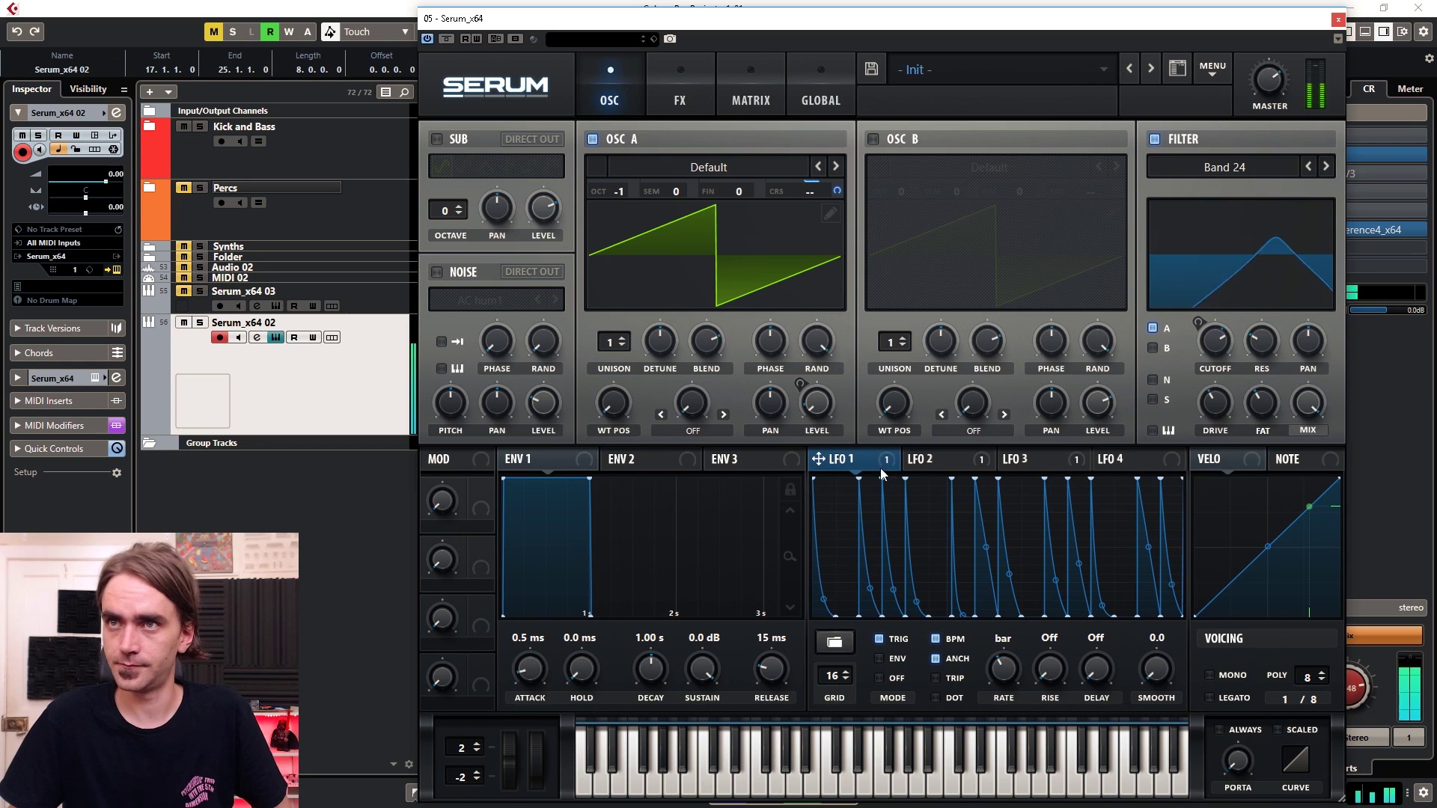
# Try LFO 1's start point at grid step 8 and move it to grid step 4.
pyautogui.rightClick(1021, 502)
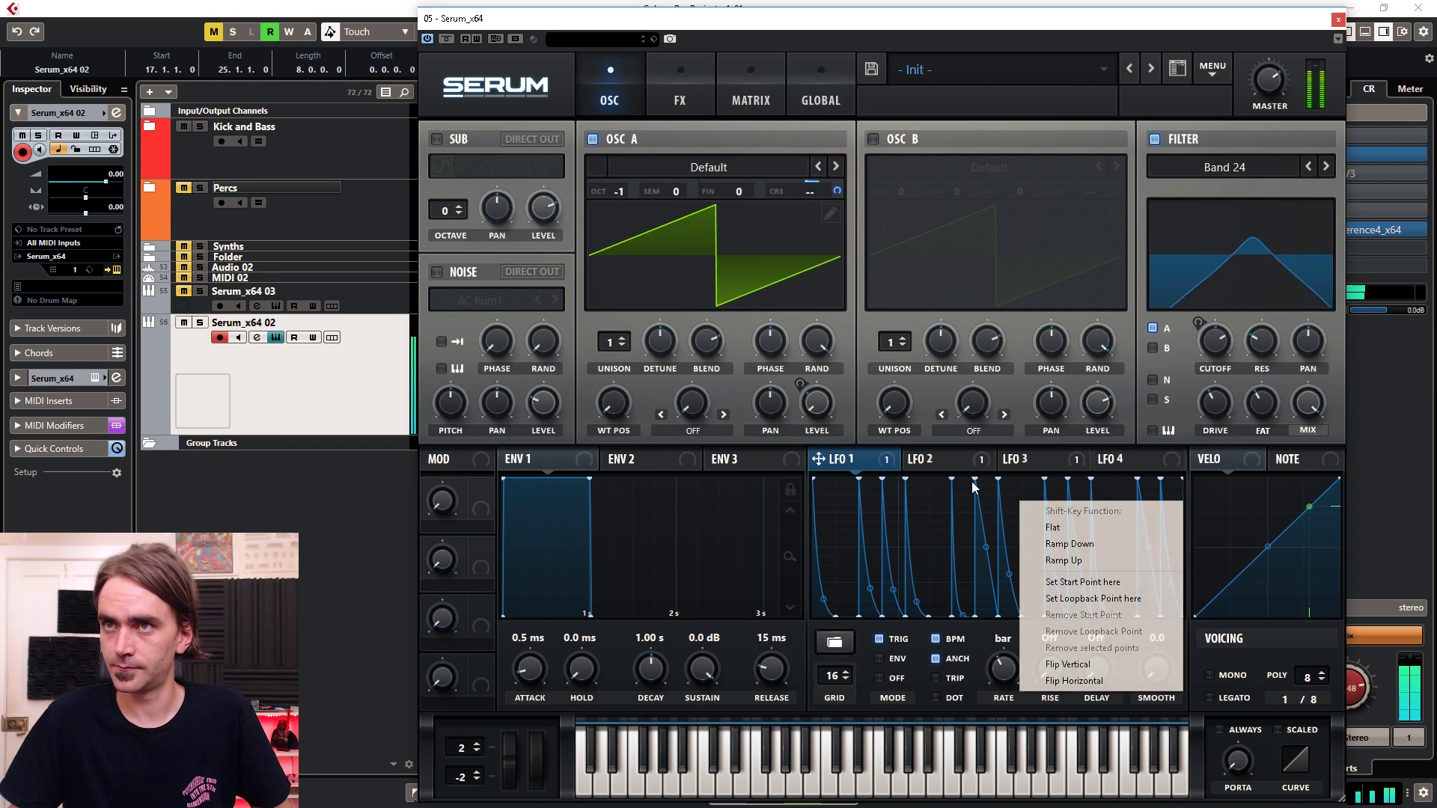
pyautogui.click(1101, 583)
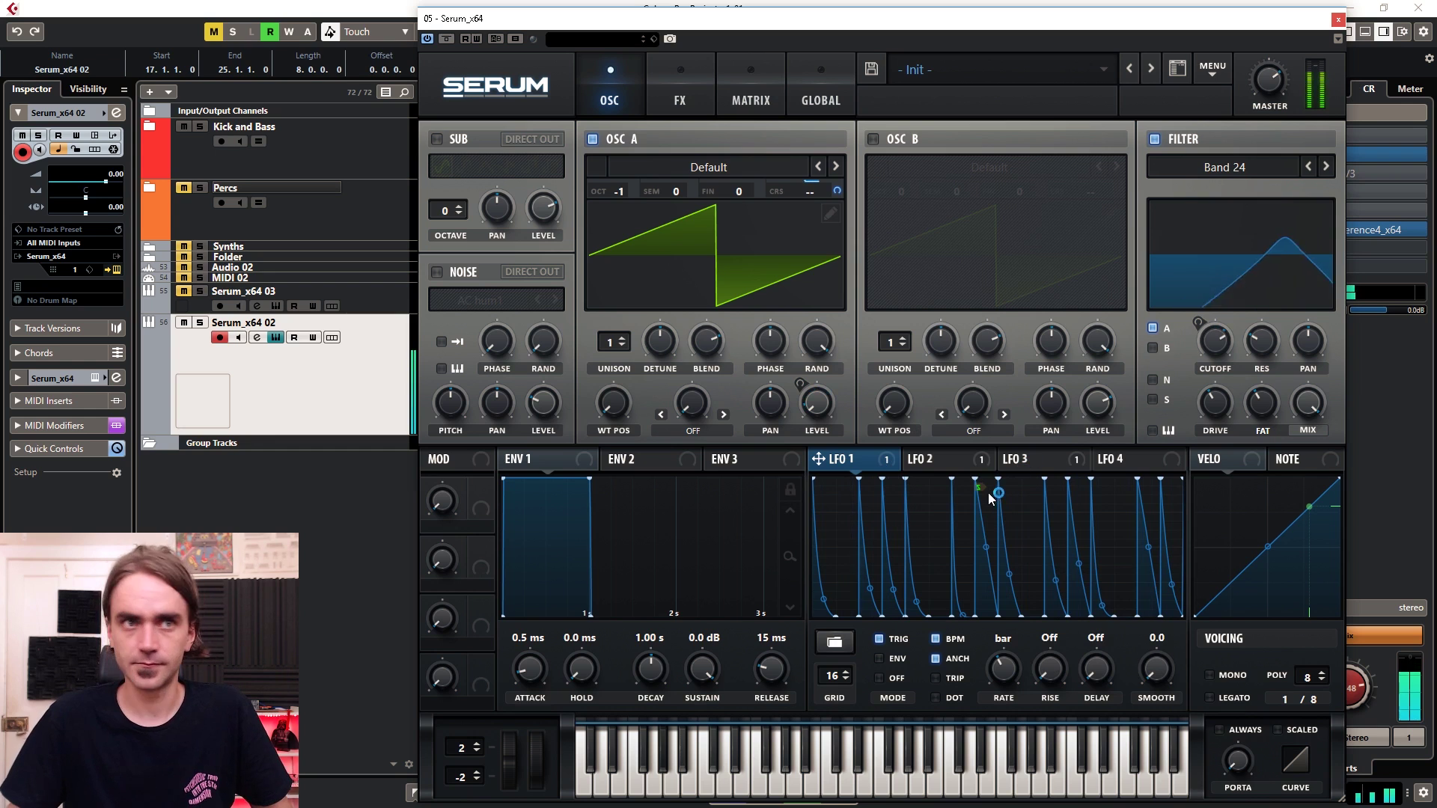
pyautogui.rightClick(890, 490)
pyautogui.click(1003, 584)
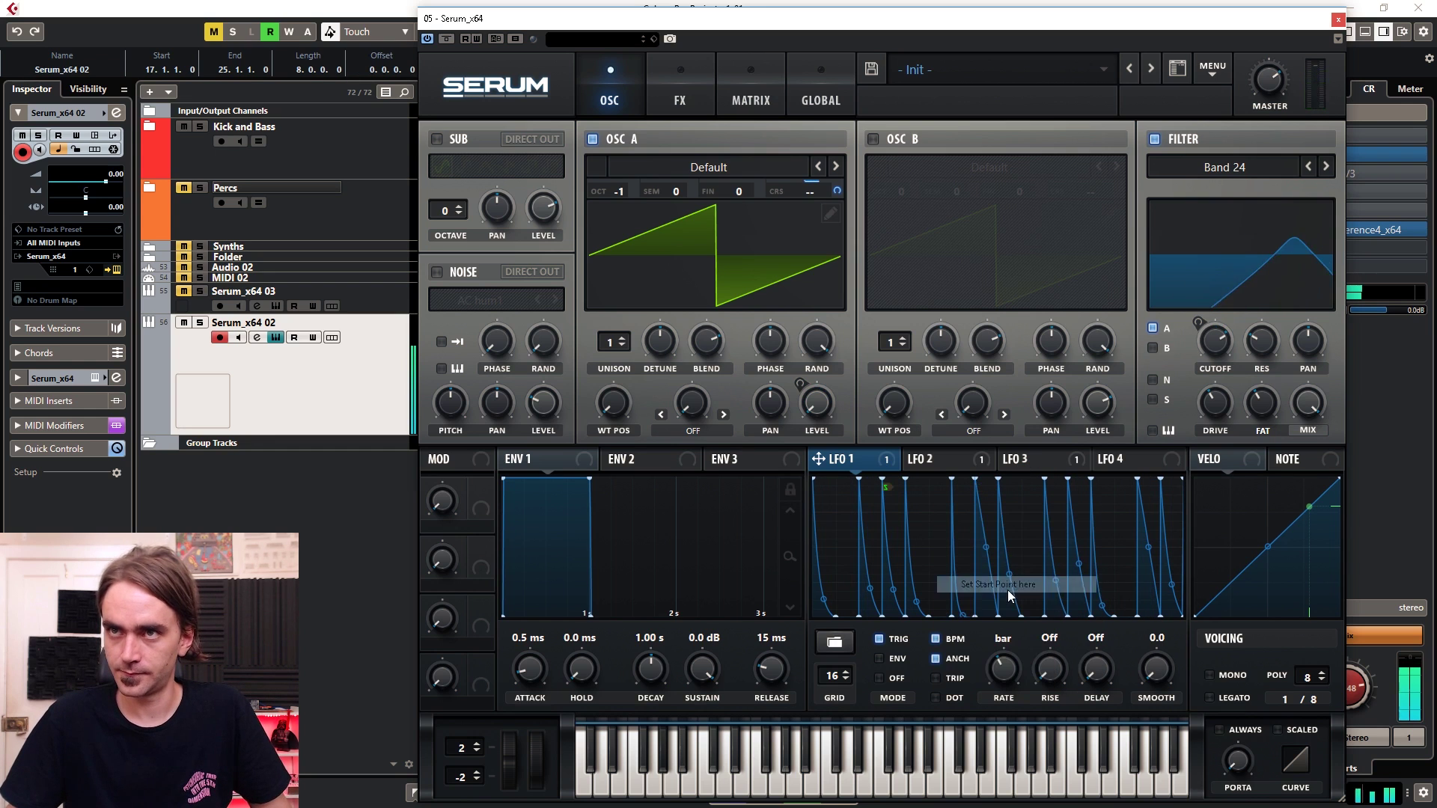
# Move LFO 2's start point to grid step 5 and LFO 3's start point to grid step 13.
pyautogui.click(972, 463)
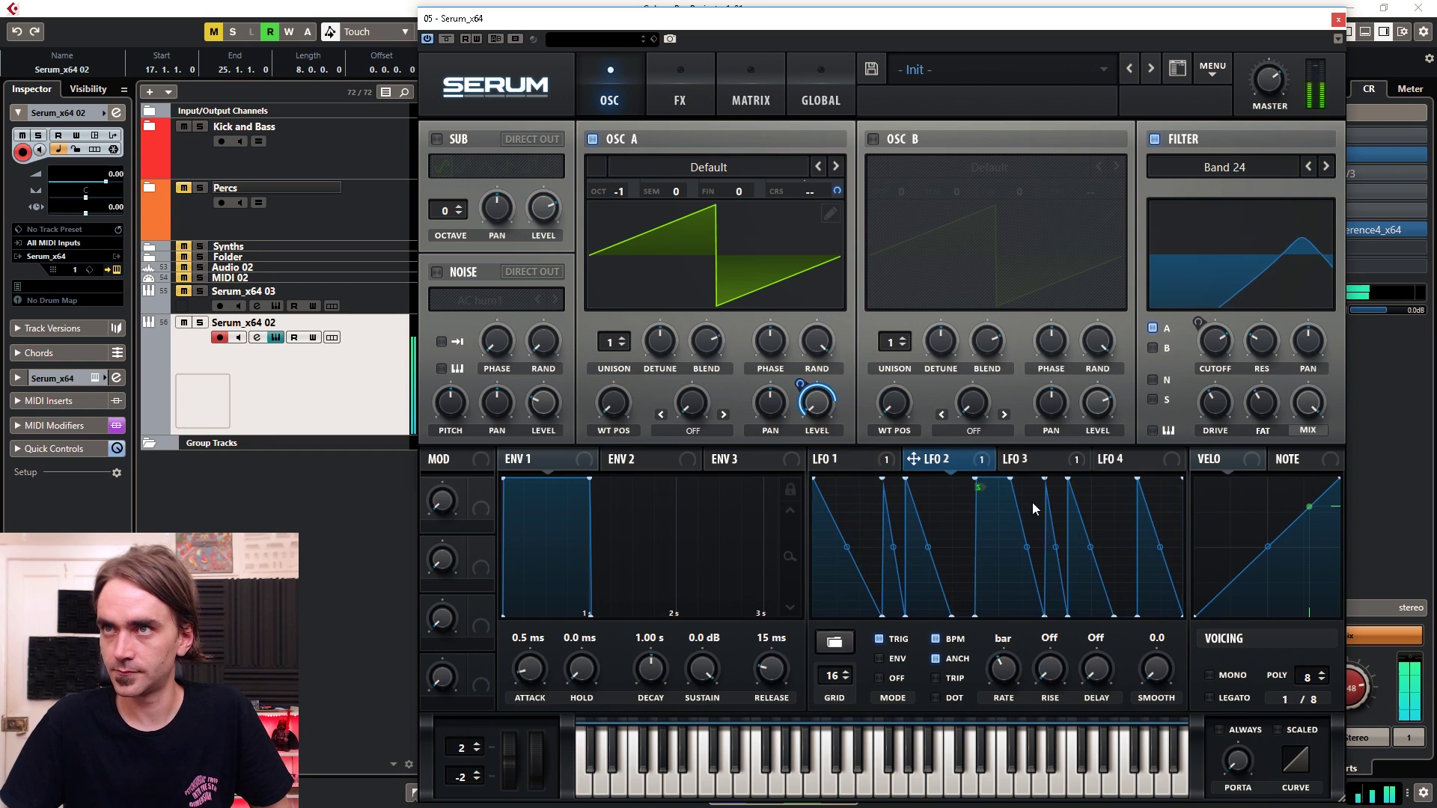
pyautogui.rightClick(950, 499)
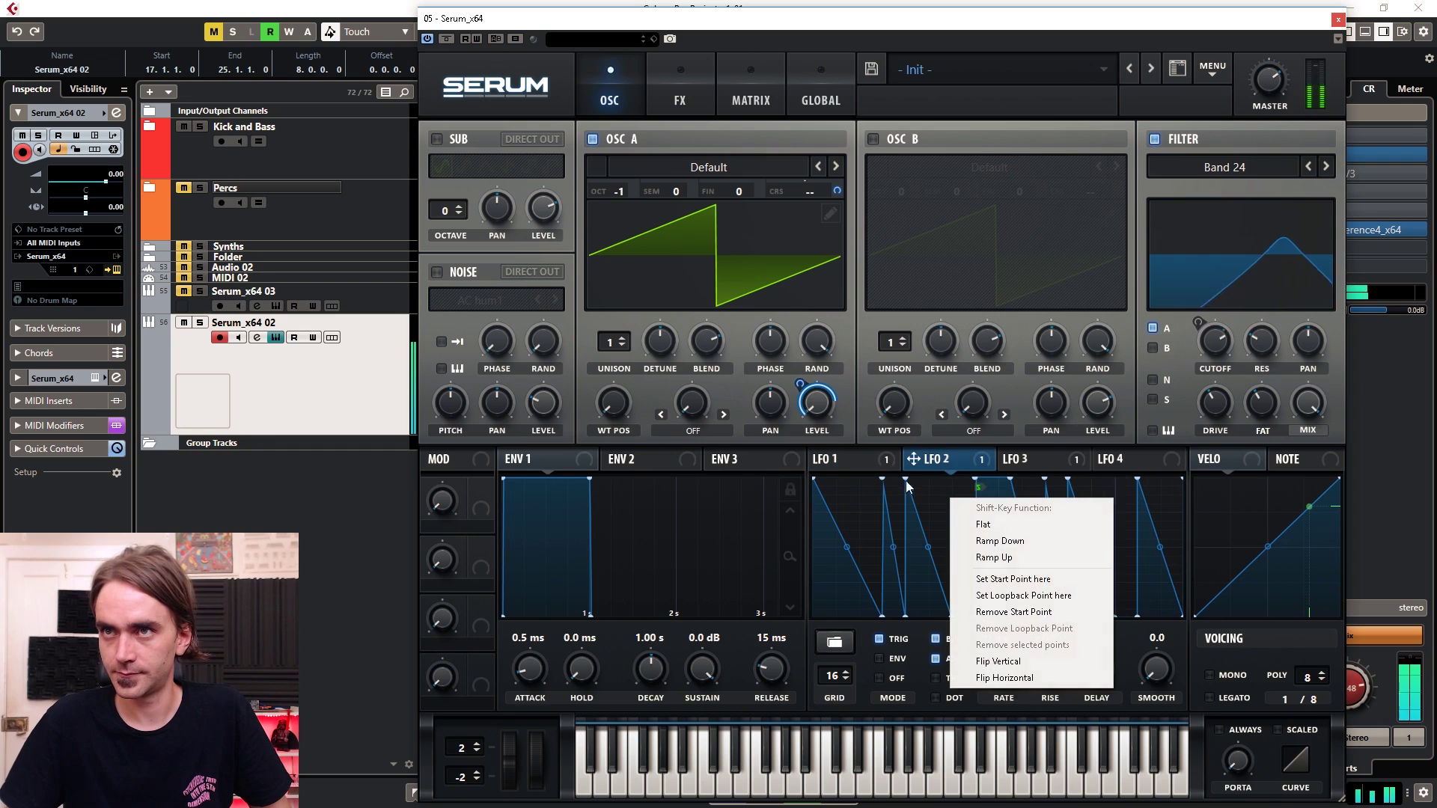
pyautogui.click(1010, 579)
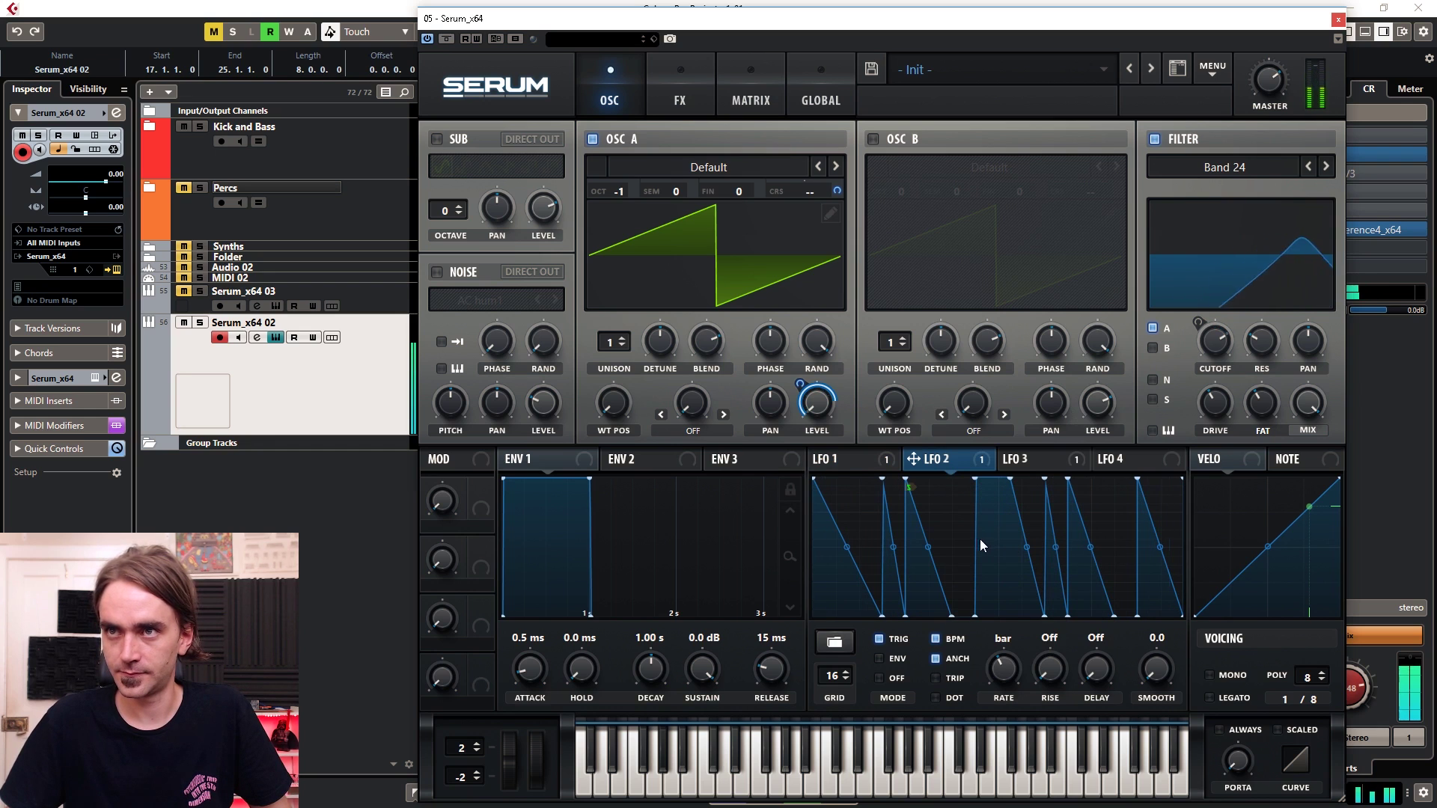
pyautogui.click(1039, 458)
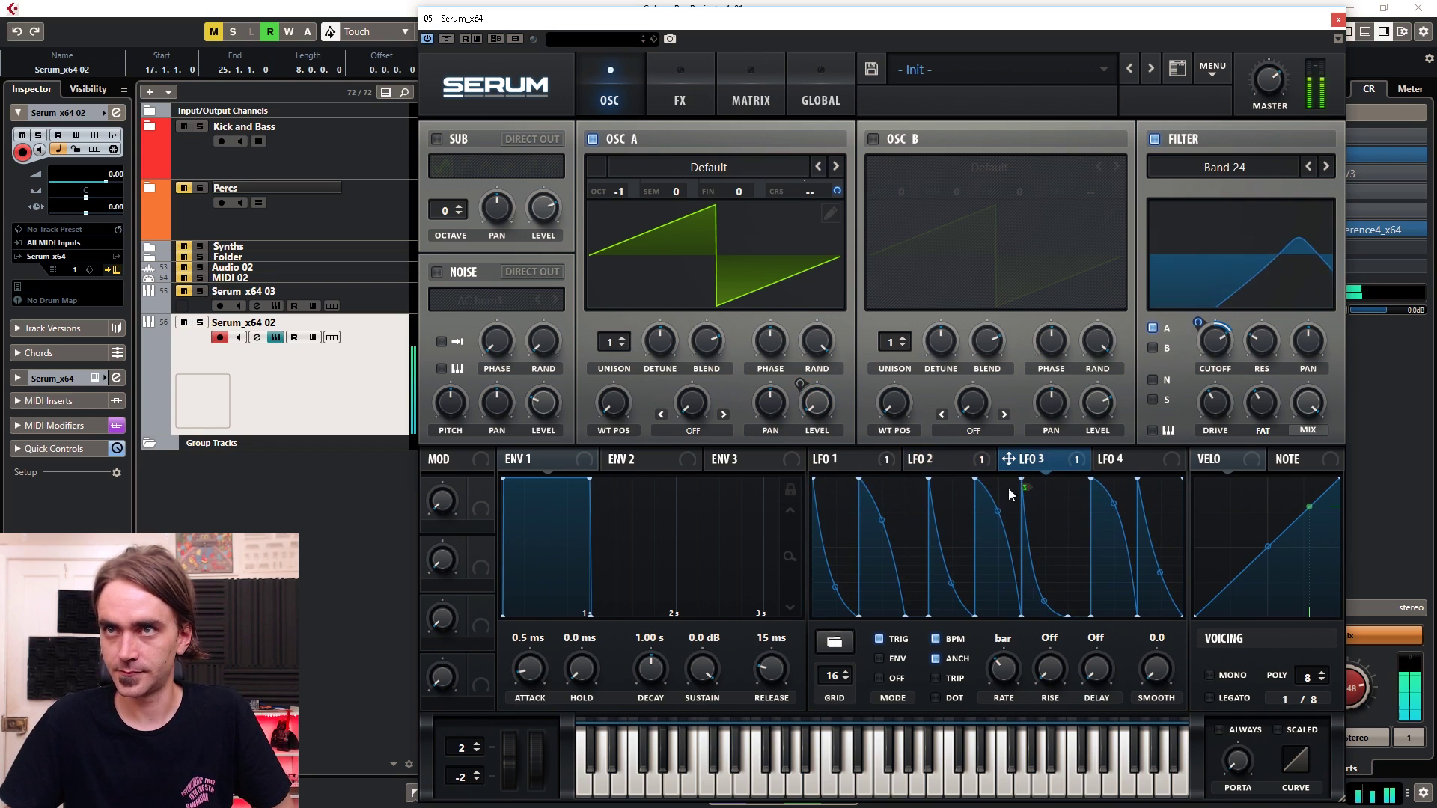
pyautogui.rightClick(1093, 485)
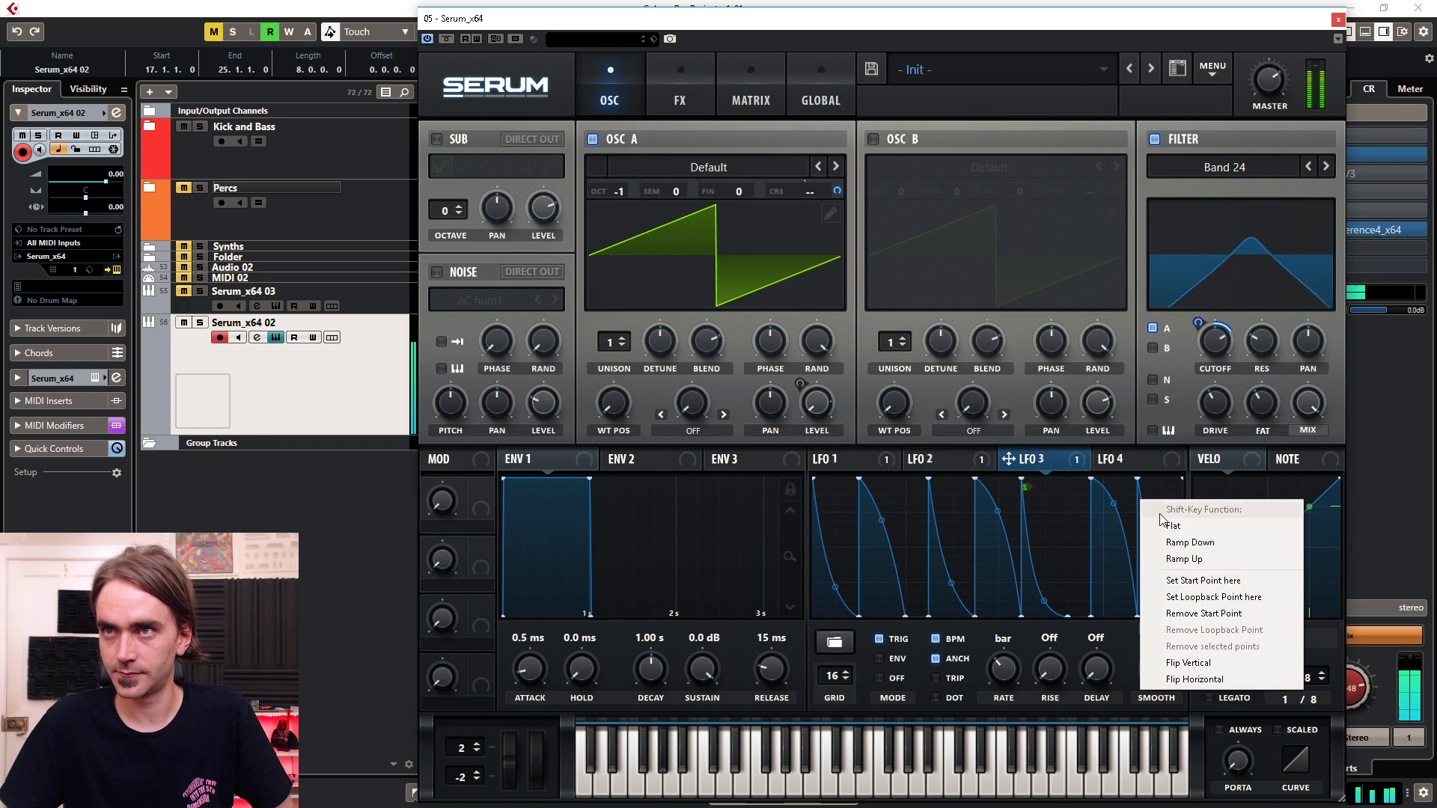
pyautogui.click(1187, 580)
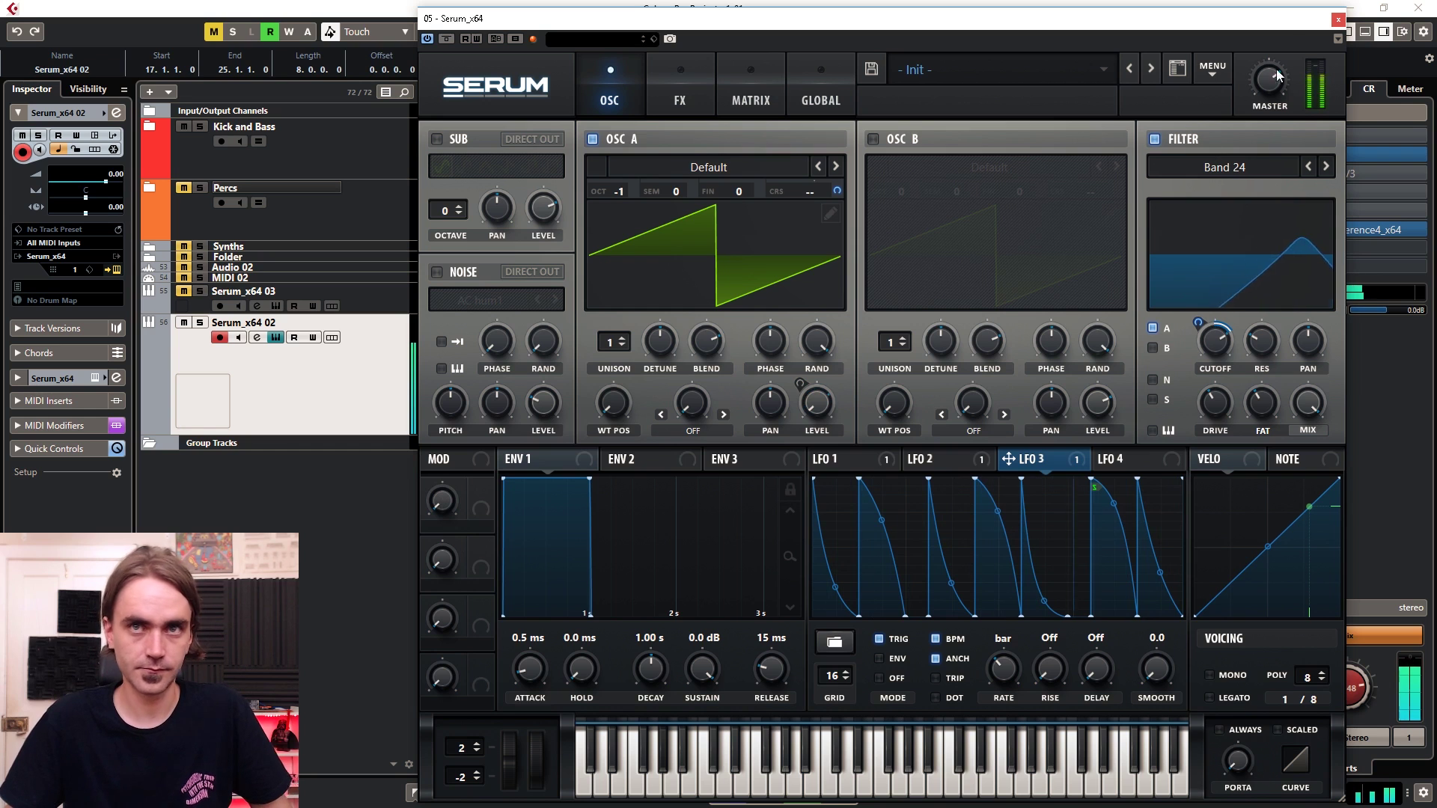
# Render the Serum_x64 02 part in bars 17 to 25 in place to a new audio track.
pyautogui.click(1339, 19)
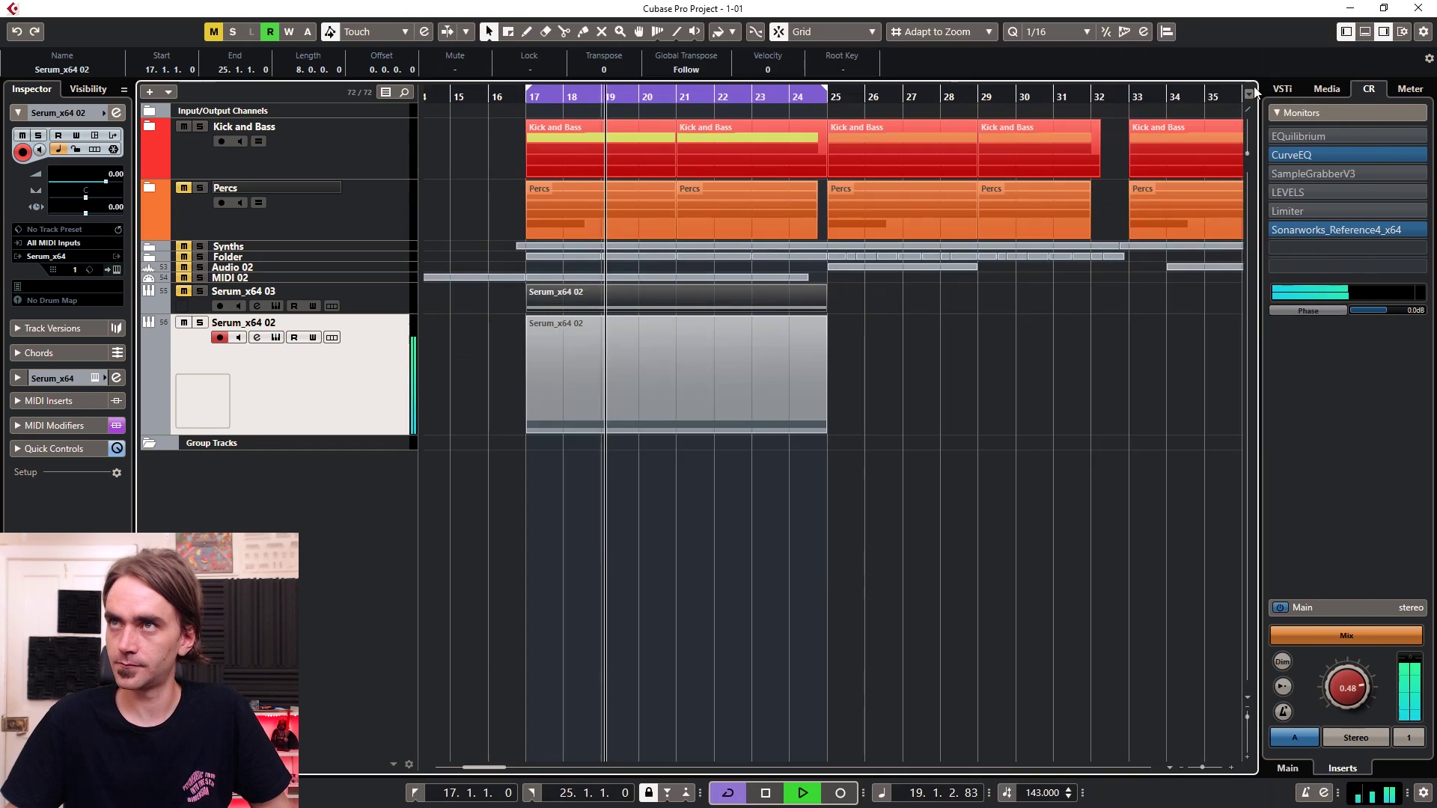
pyautogui.moveTo(854, 546); pyautogui.dragTo(637, 389)
pyautogui.rightClick(636, 385)
pyautogui.click(733, 460)
# Move LFO 2's start point to grid step 11 and set the LFO 3 rate to 2 bar on Serum_x64 02.
pyautogui.click(116, 269)
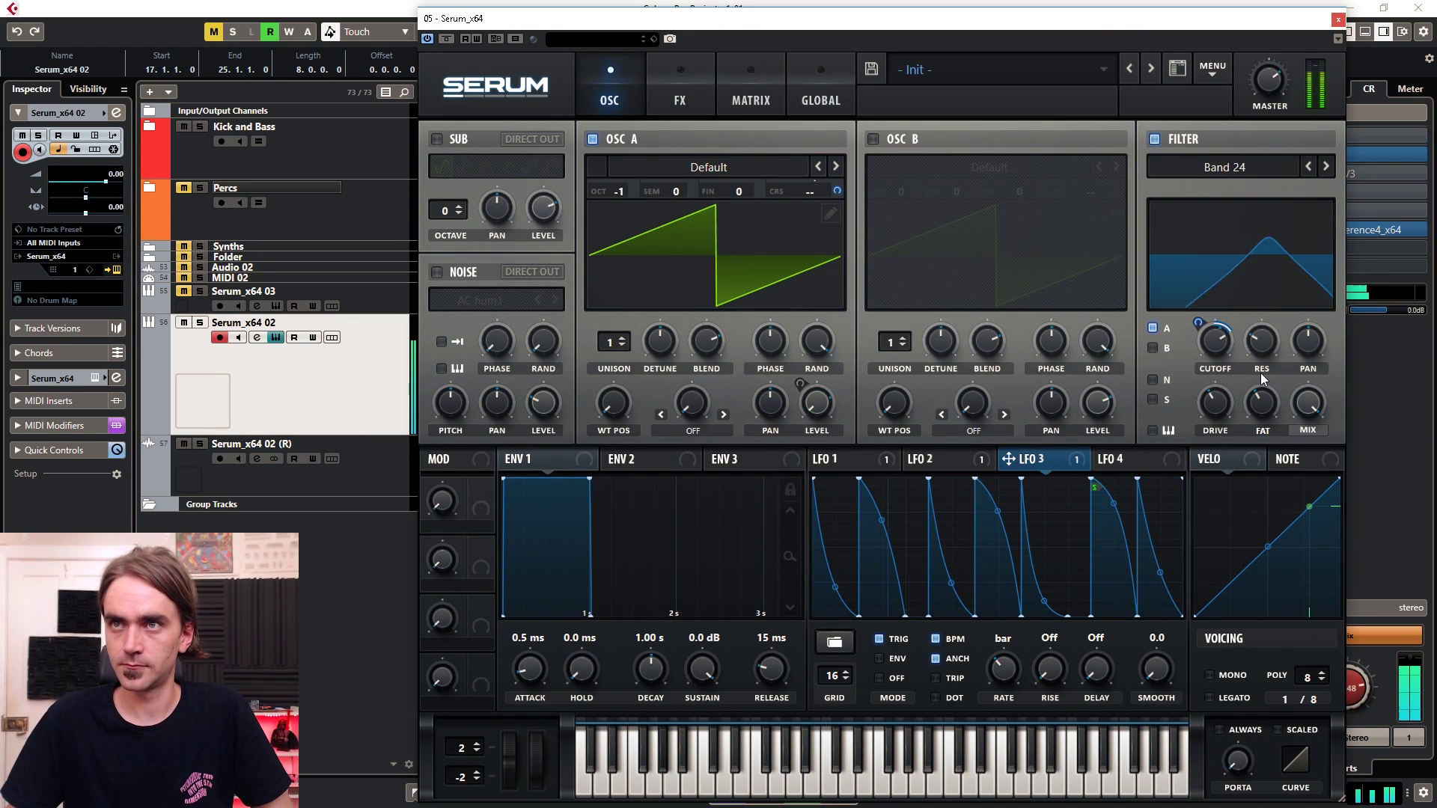
pyautogui.click(970, 463)
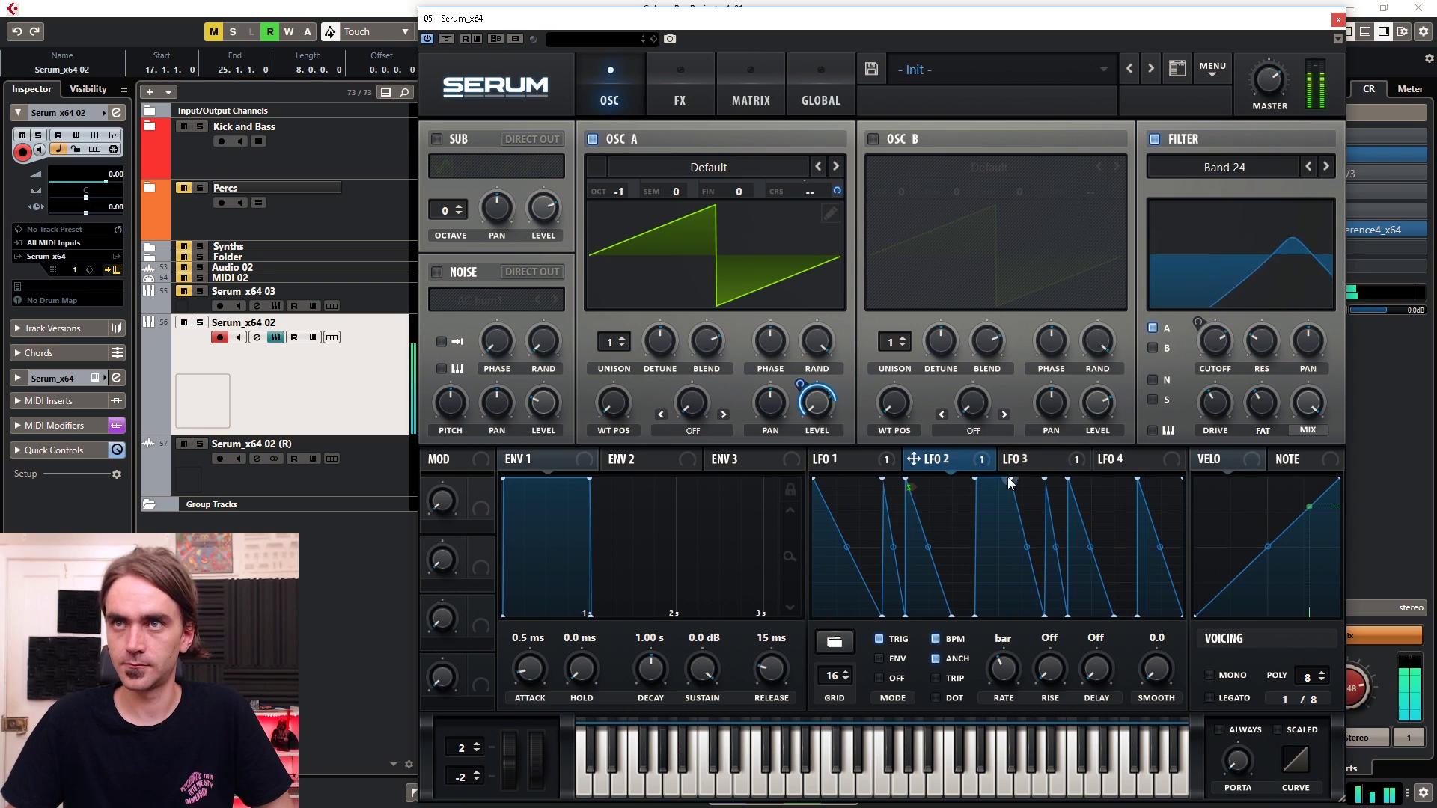
pyautogui.rightClick(1045, 485)
pyautogui.click(1123, 582)
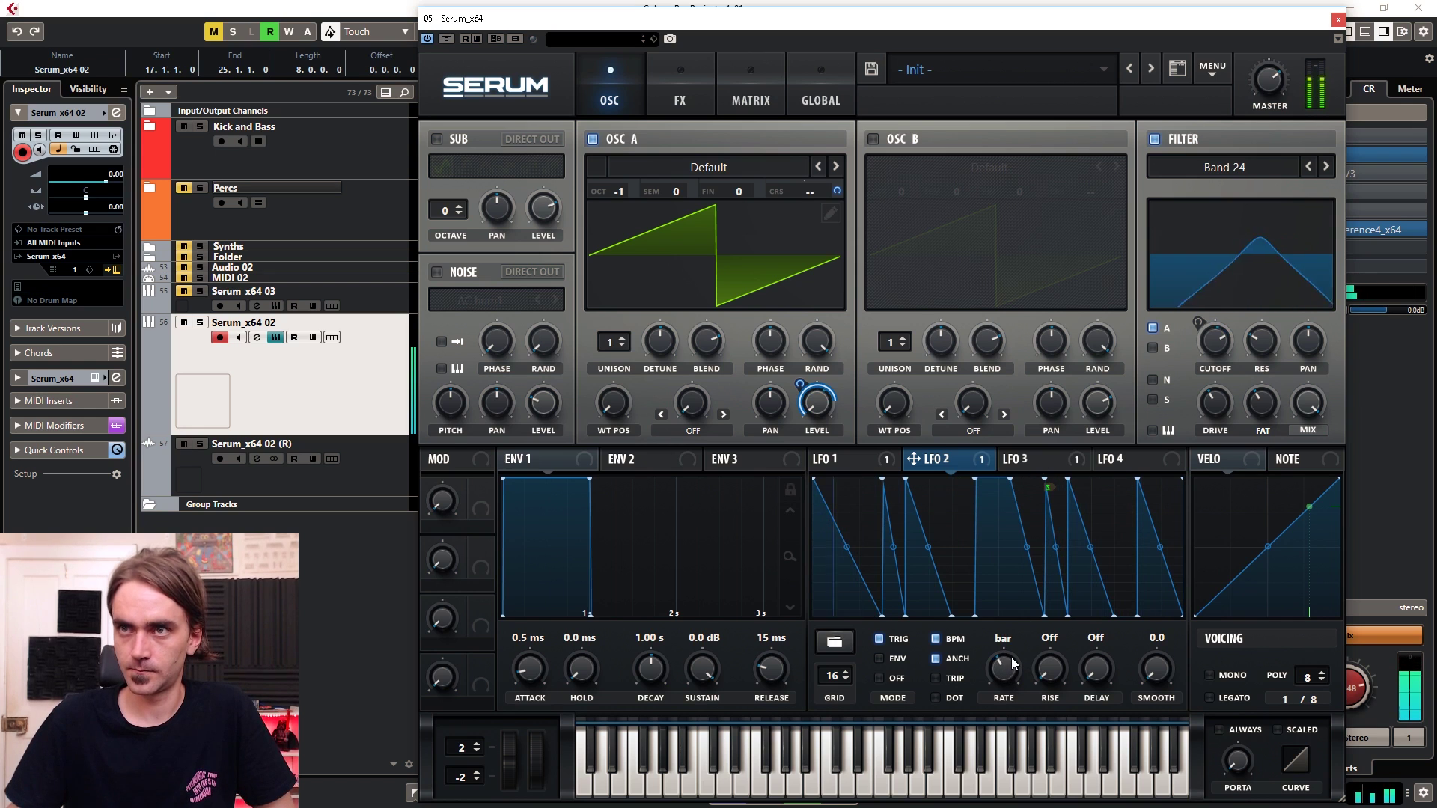
pyautogui.click(1035, 457)
pyautogui.moveTo(1015, 668); pyautogui.dragTo(1012, 678)
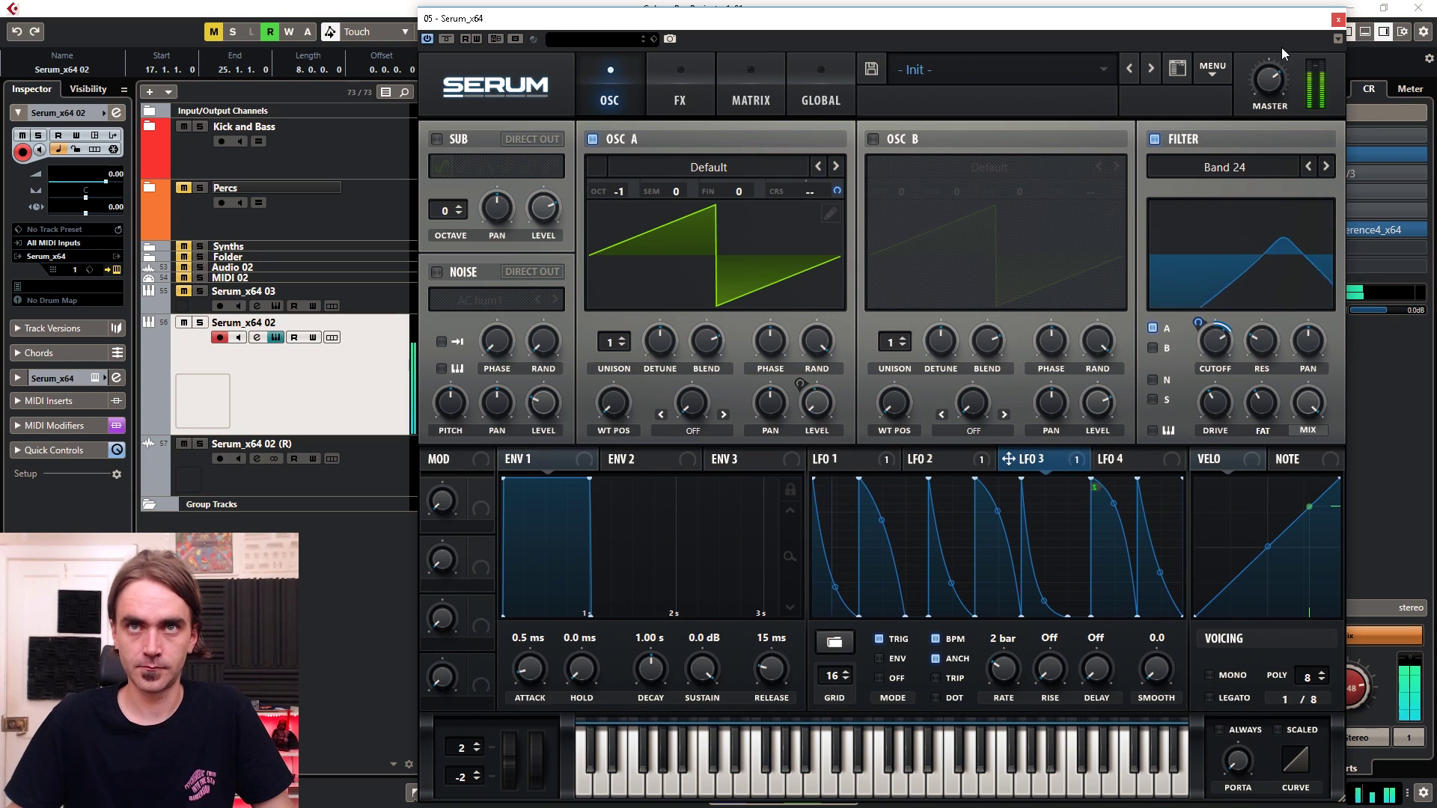
# Render the Serum_x64 02 part in place to a new audio track with a tail size of 32 bars.
pyautogui.click(1338, 20)
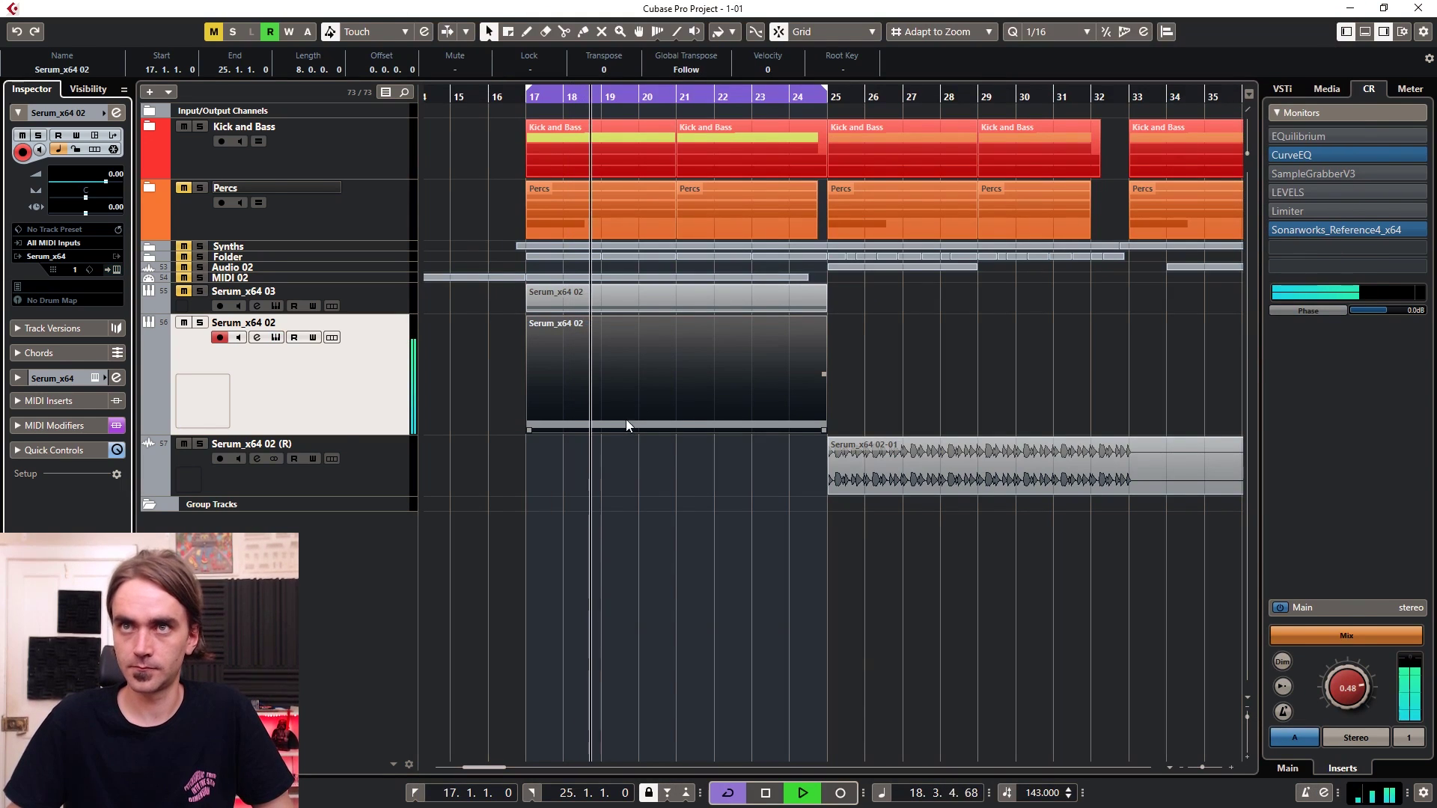
pyautogui.rightClick(621, 389)
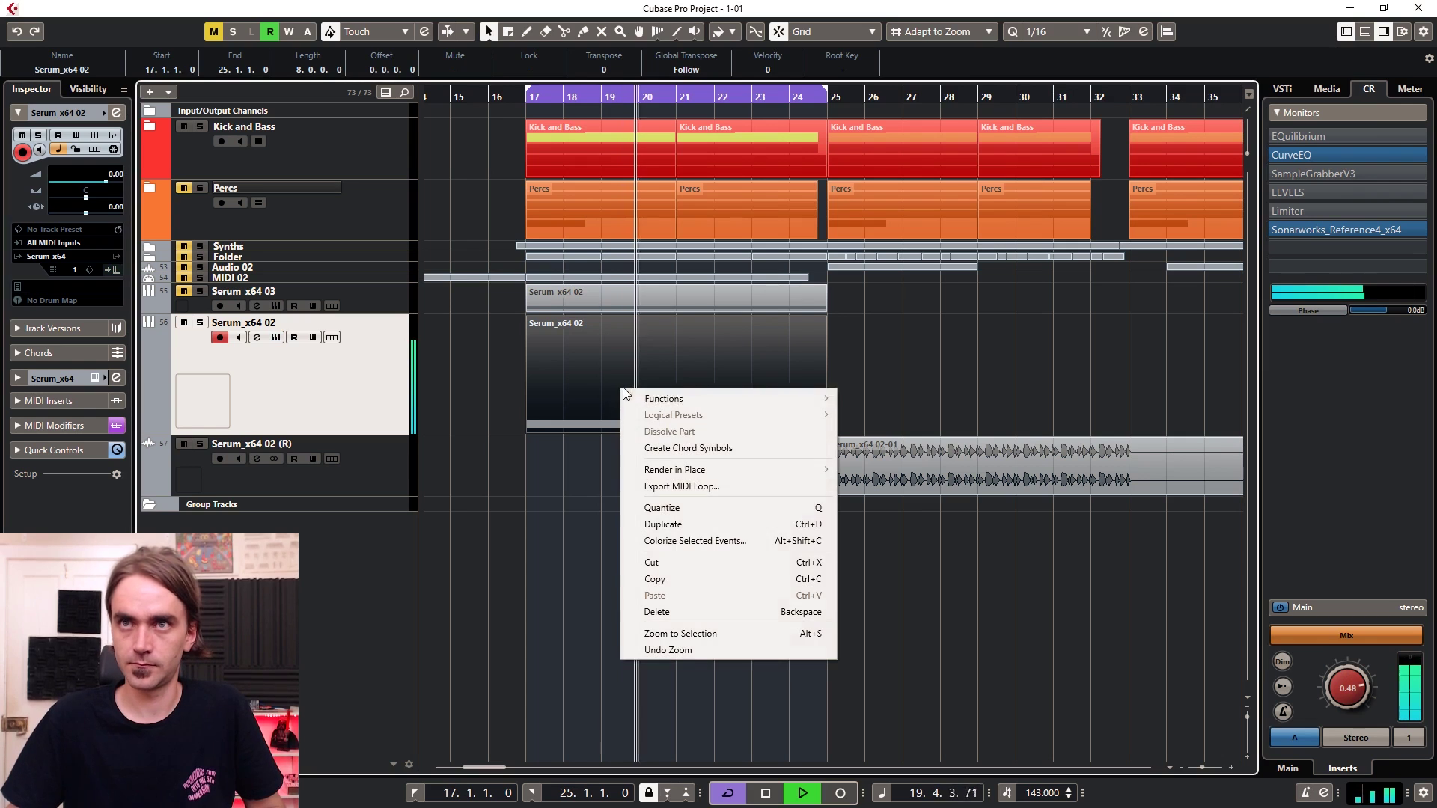
pyautogui.moveTo(712, 469)
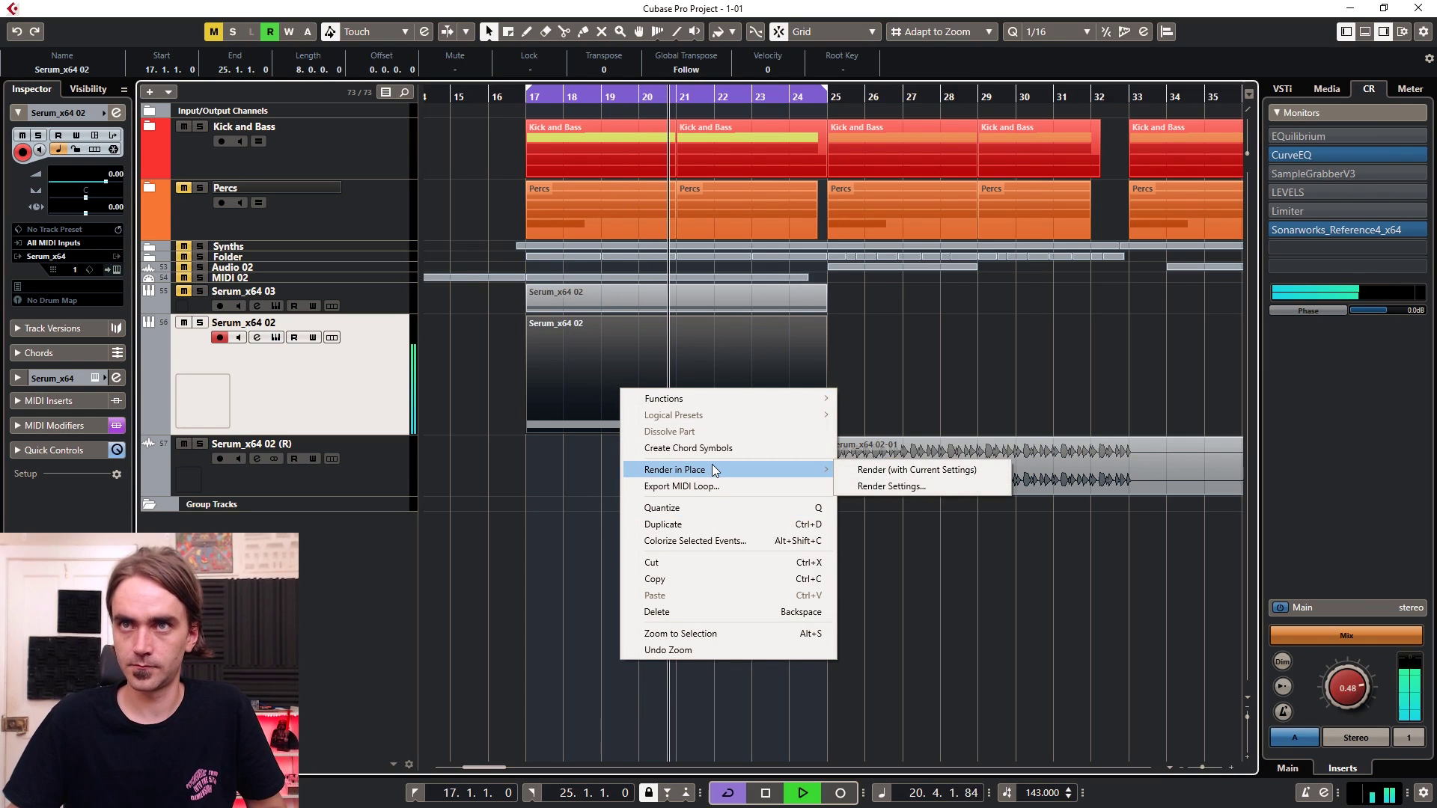
pyautogui.click(896, 485)
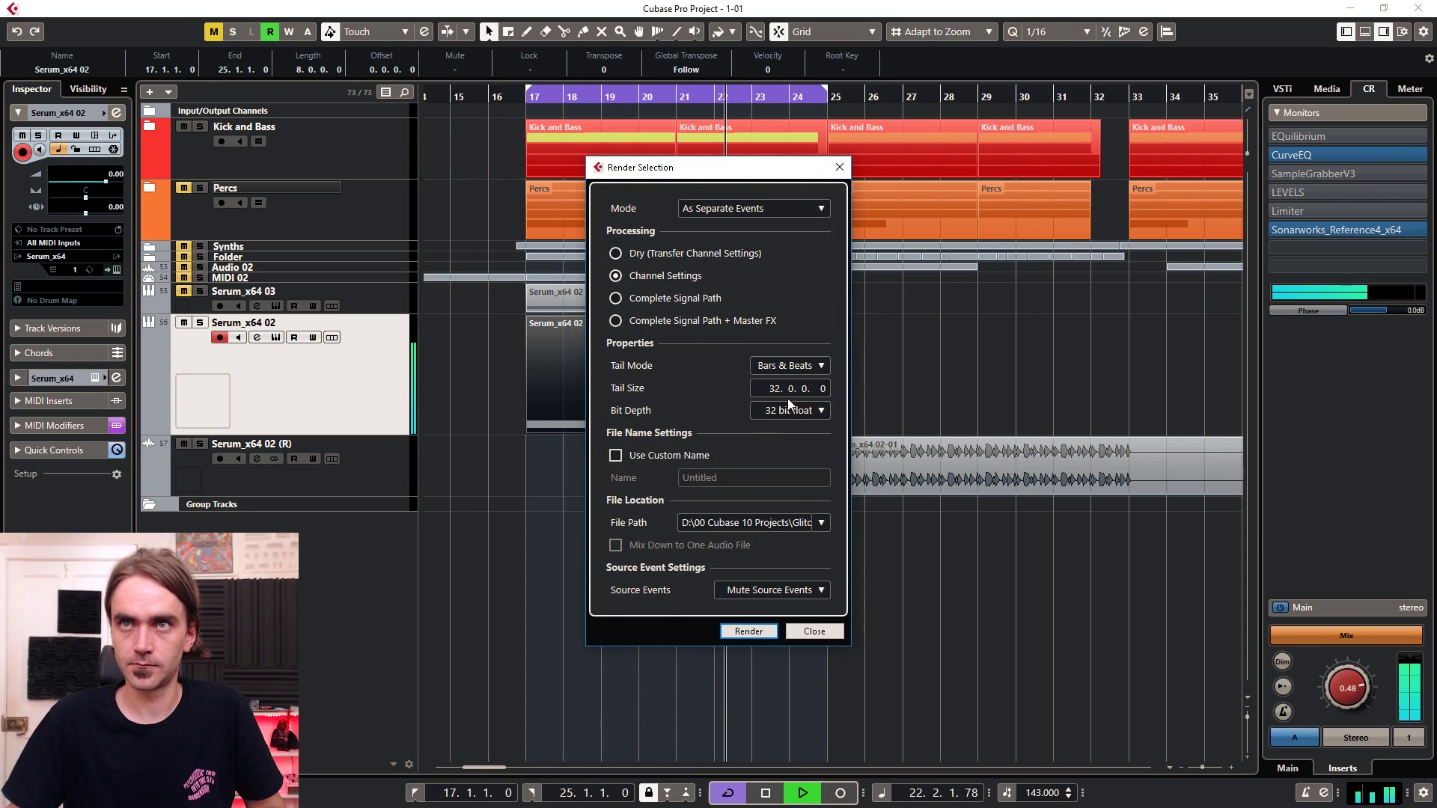
pyautogui.click(774, 389)
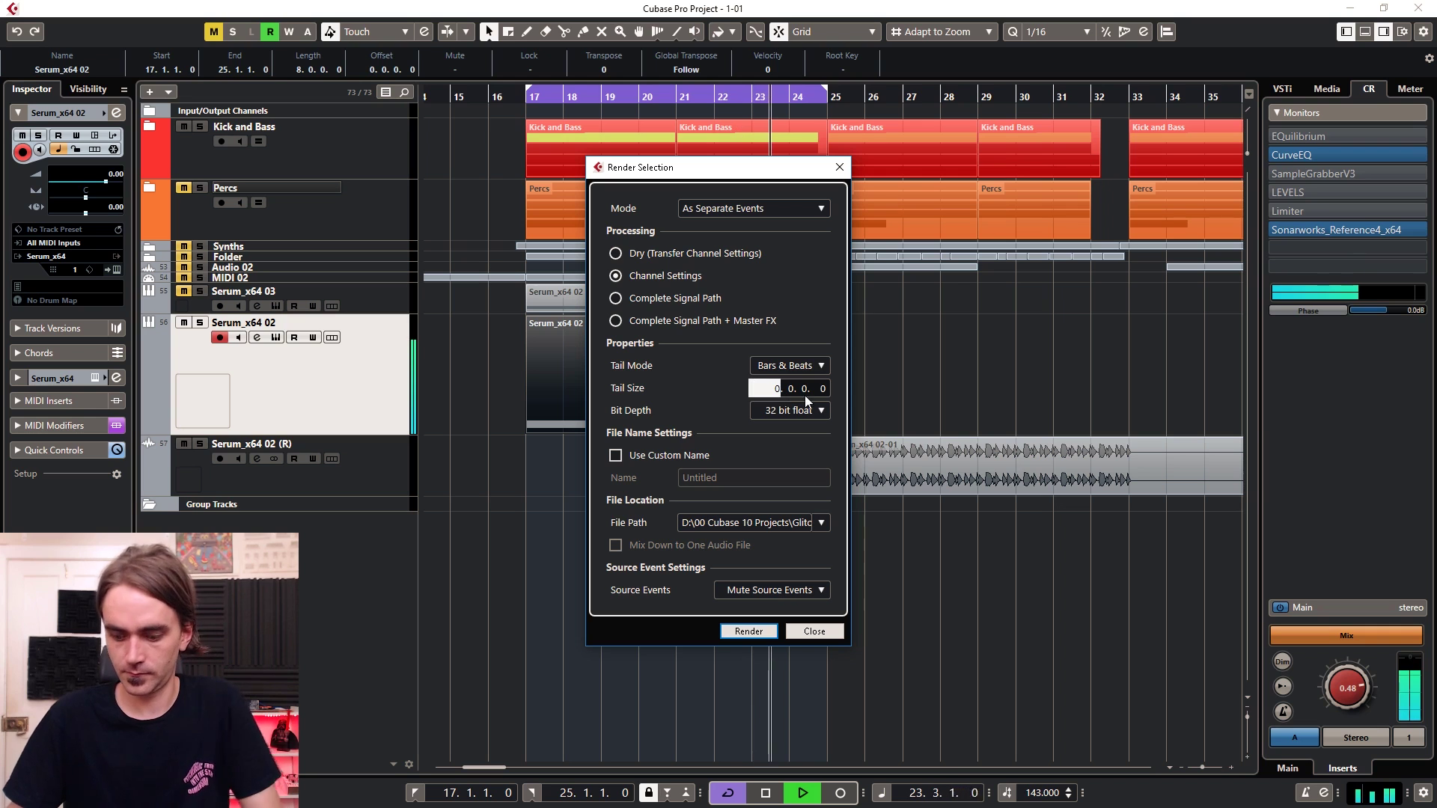
pyautogui.write('32.')
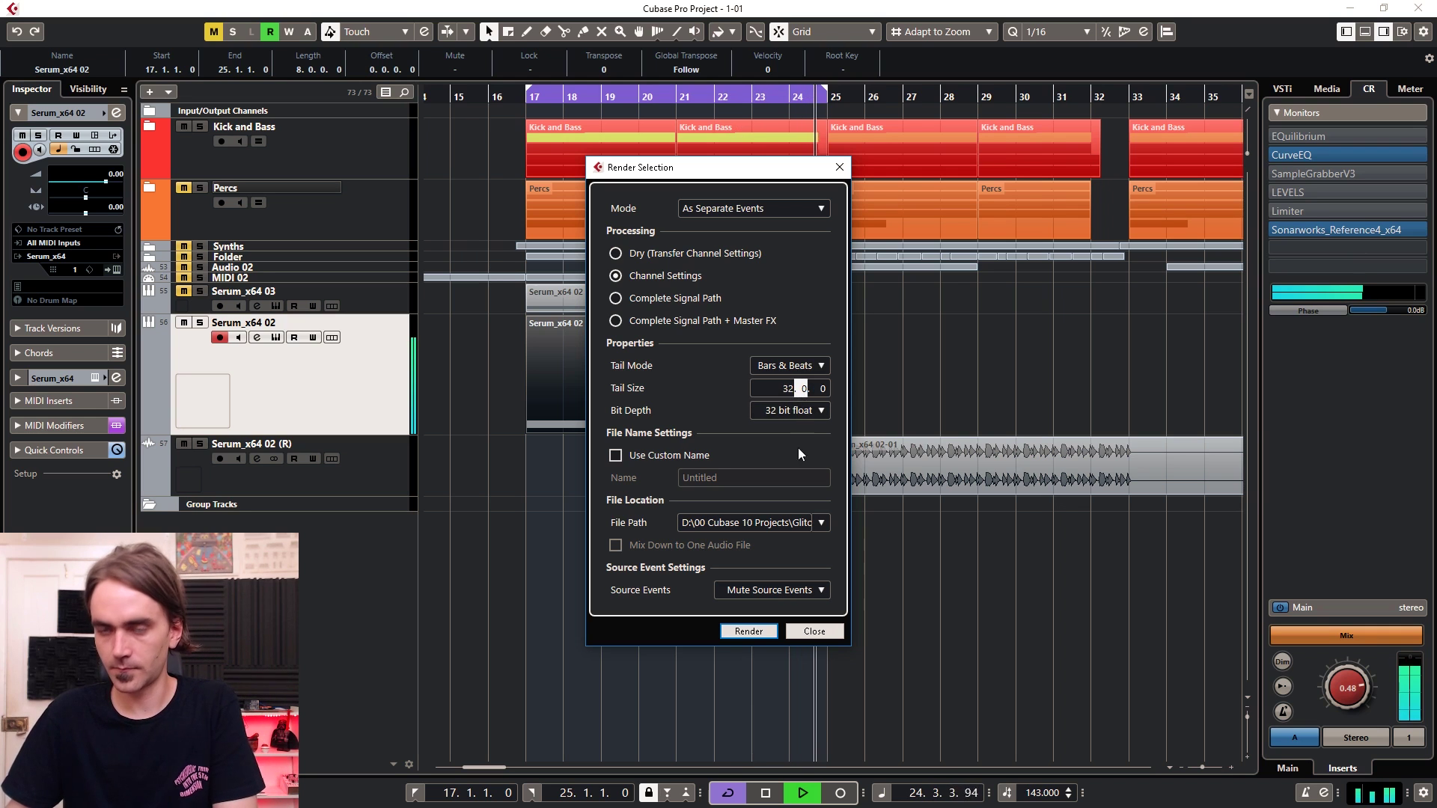
pyautogui.click(748, 631)
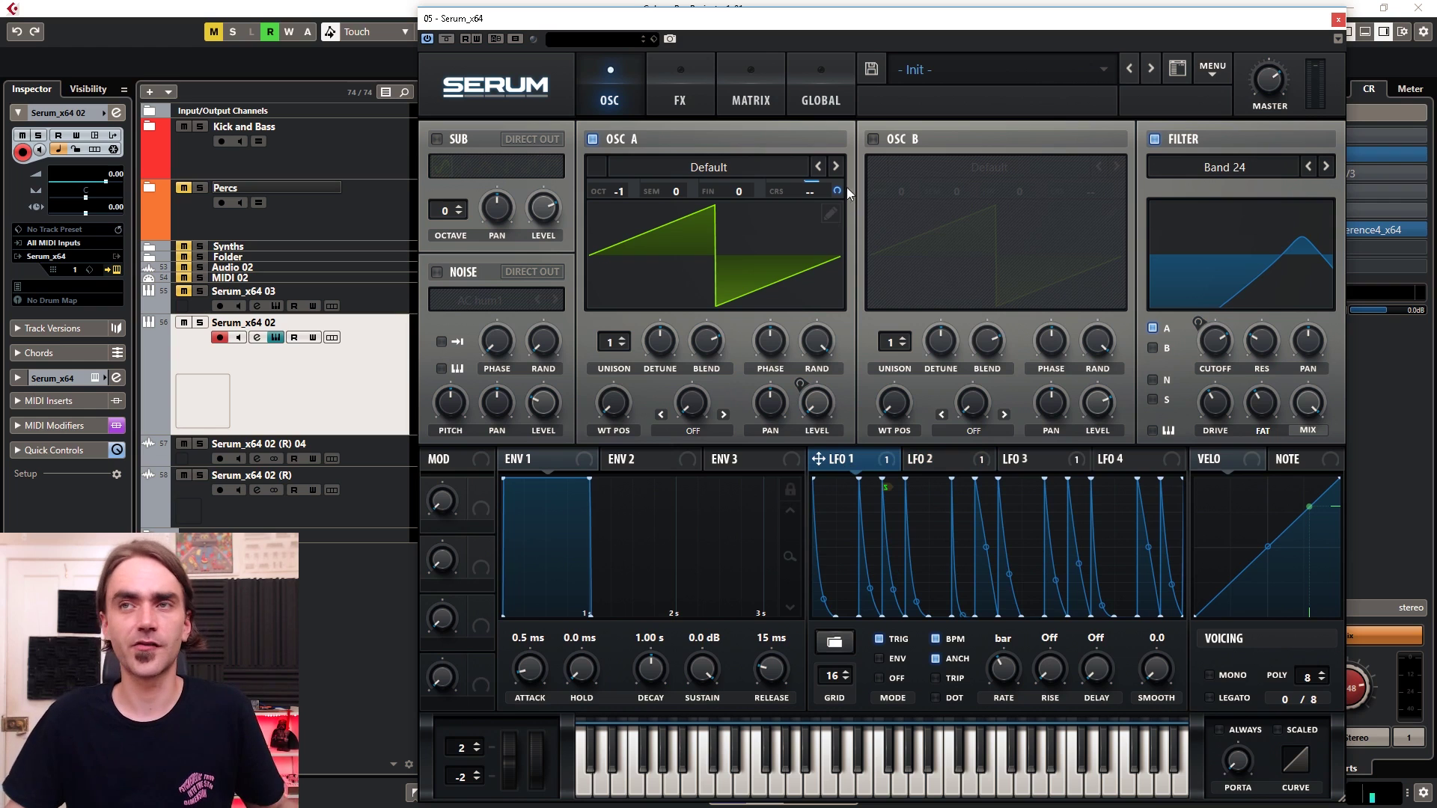
# Remove all modulators from oscillator A's coarse pitch in Serum.
pyautogui.rightClick(820, 192)
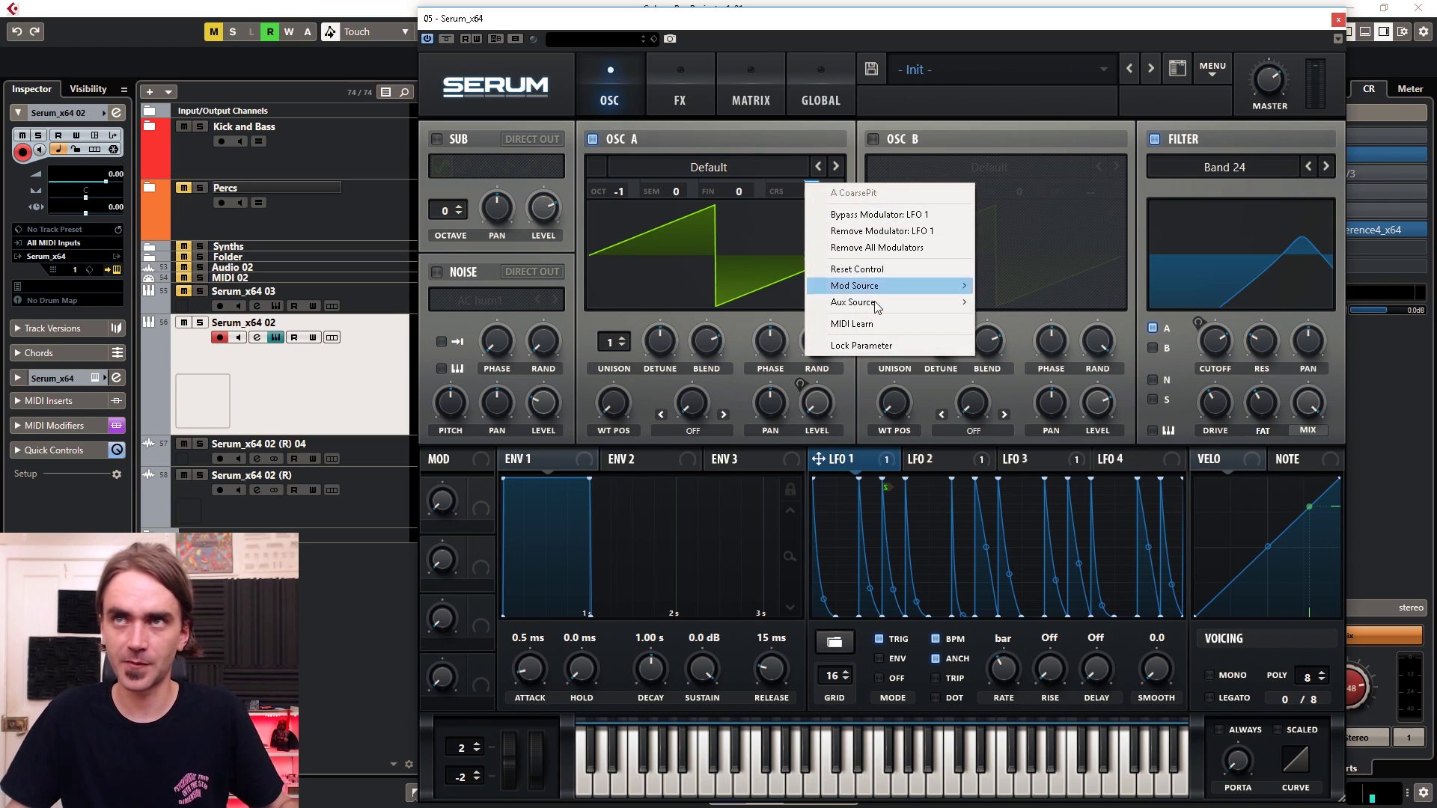
pyautogui.click(887, 247)
pyautogui.click(887, 247)
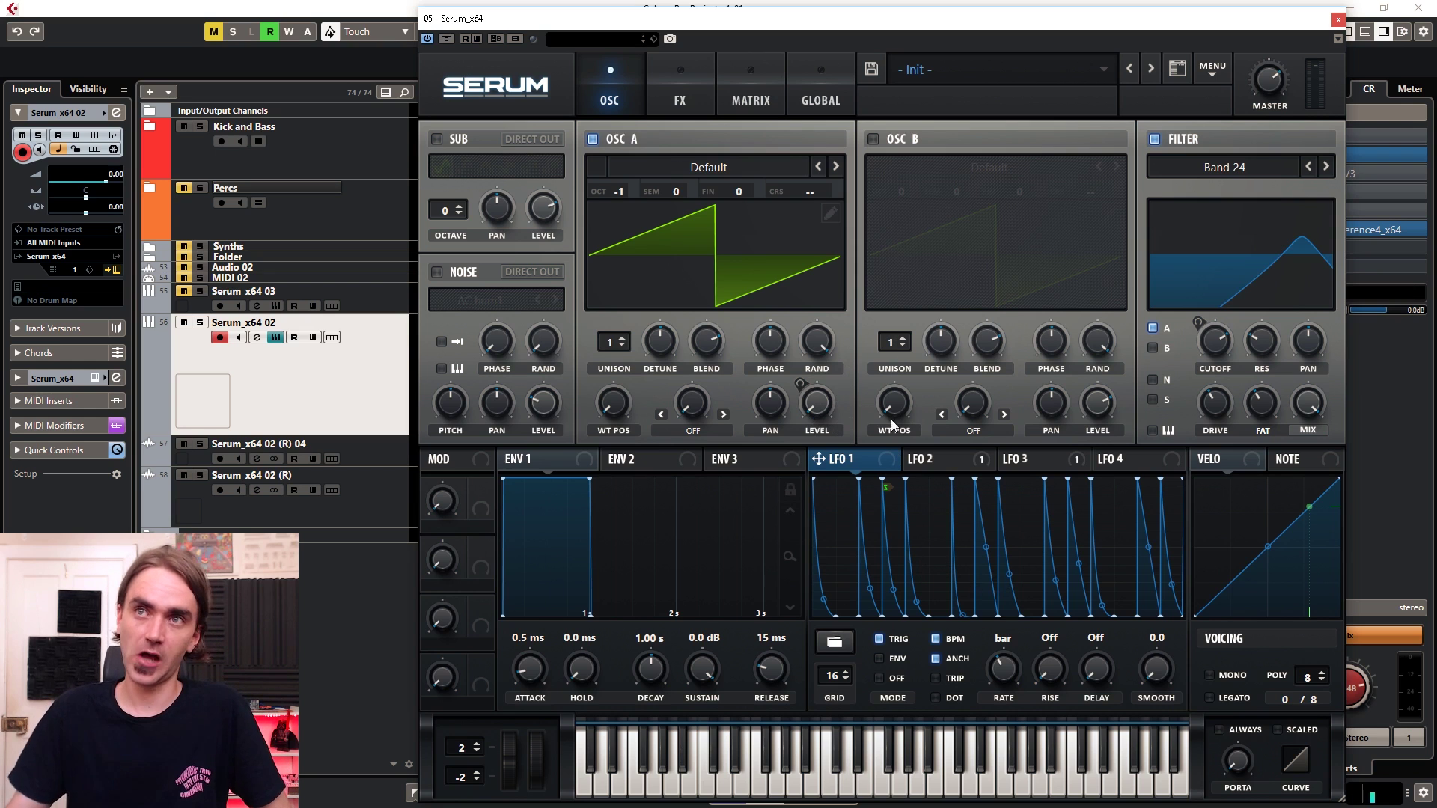
# Enable oscillator B with the Basic Mini wavetable, adjust its wavetable position, and set oscillator A's warp to FM (From B).
pyautogui.click(873, 138)
pyautogui.click(981, 169)
pyautogui.moveTo(959, 193)
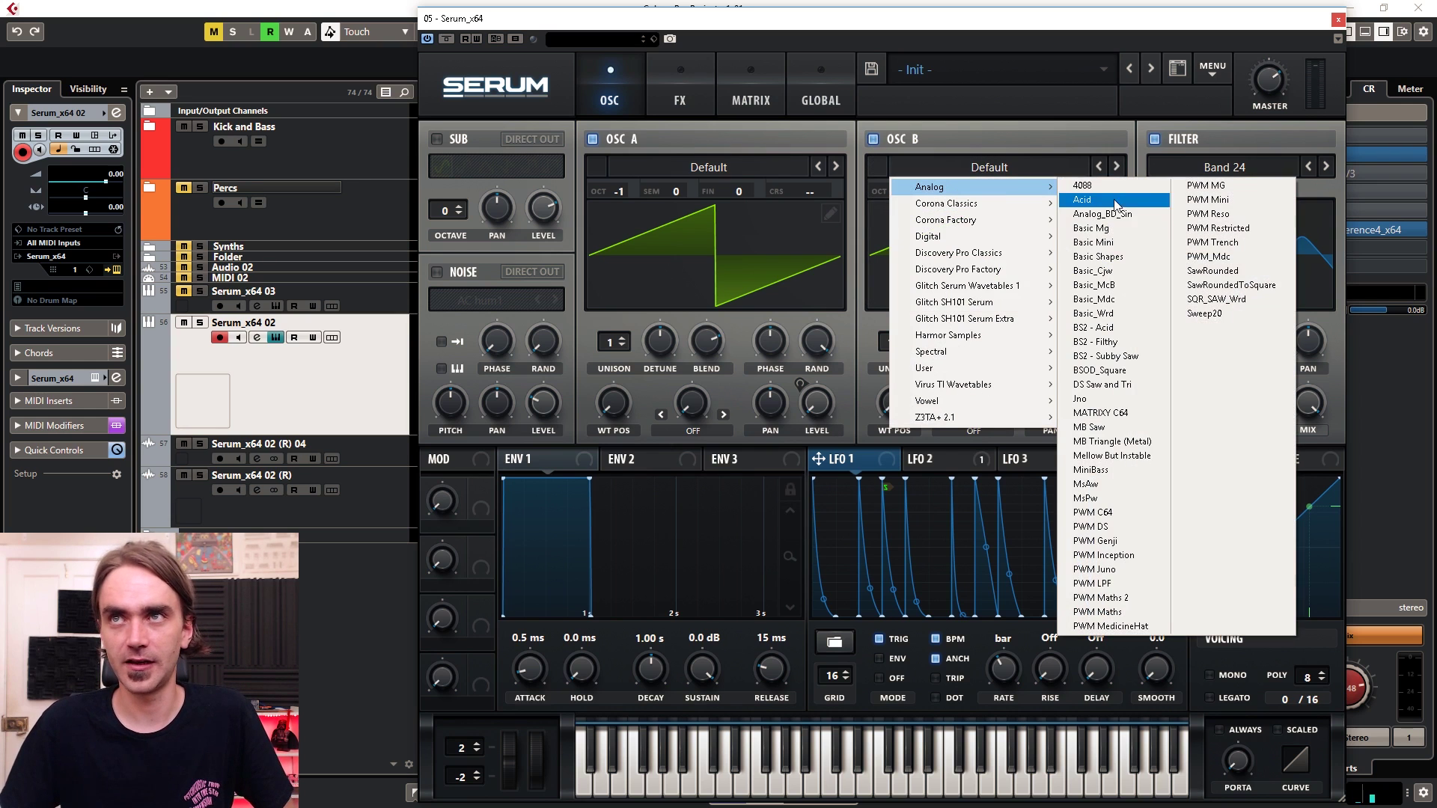
pyautogui.click(1113, 244)
pyautogui.moveTo(891, 407); pyautogui.dragTo(905, 321)
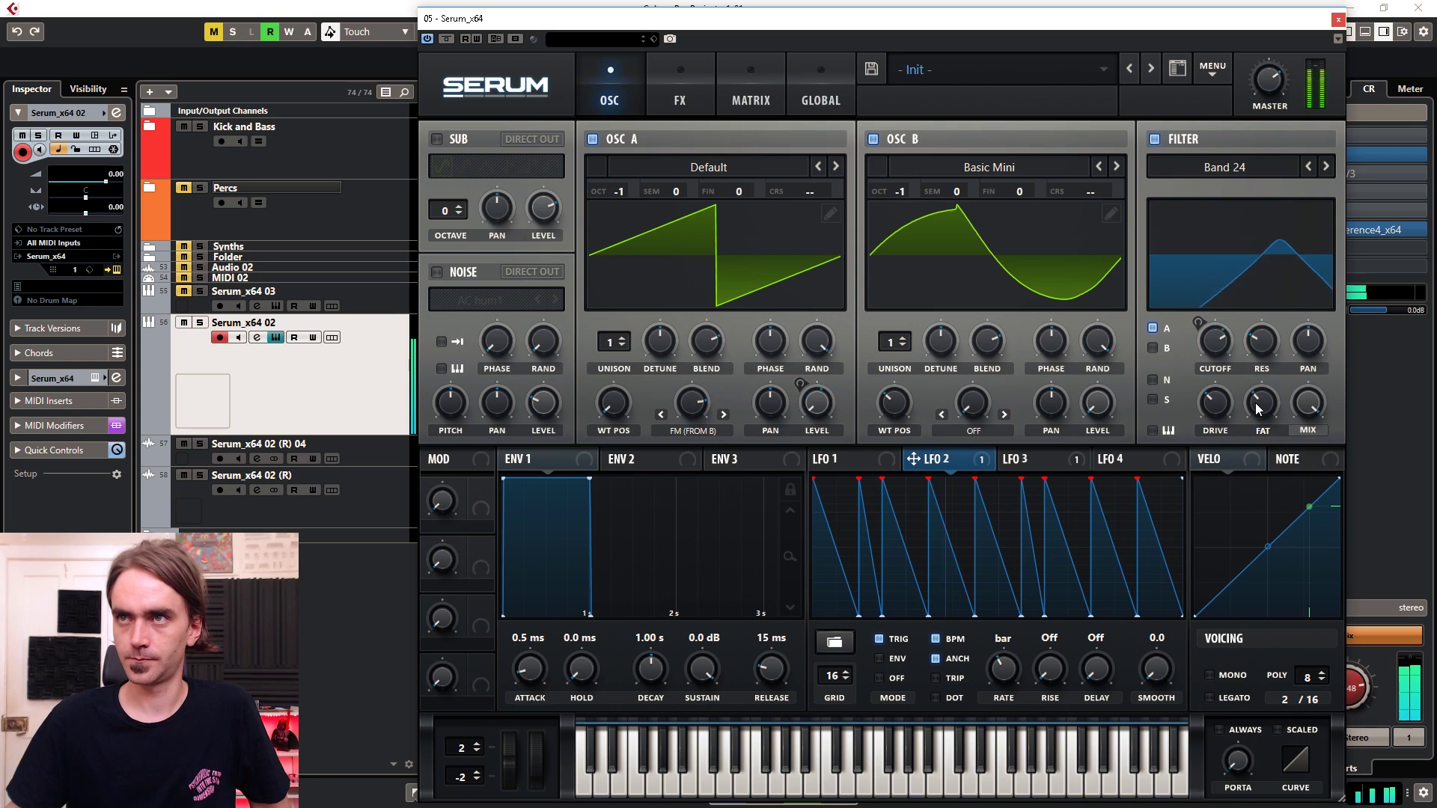
pyautogui.moveTo(1278, 91)
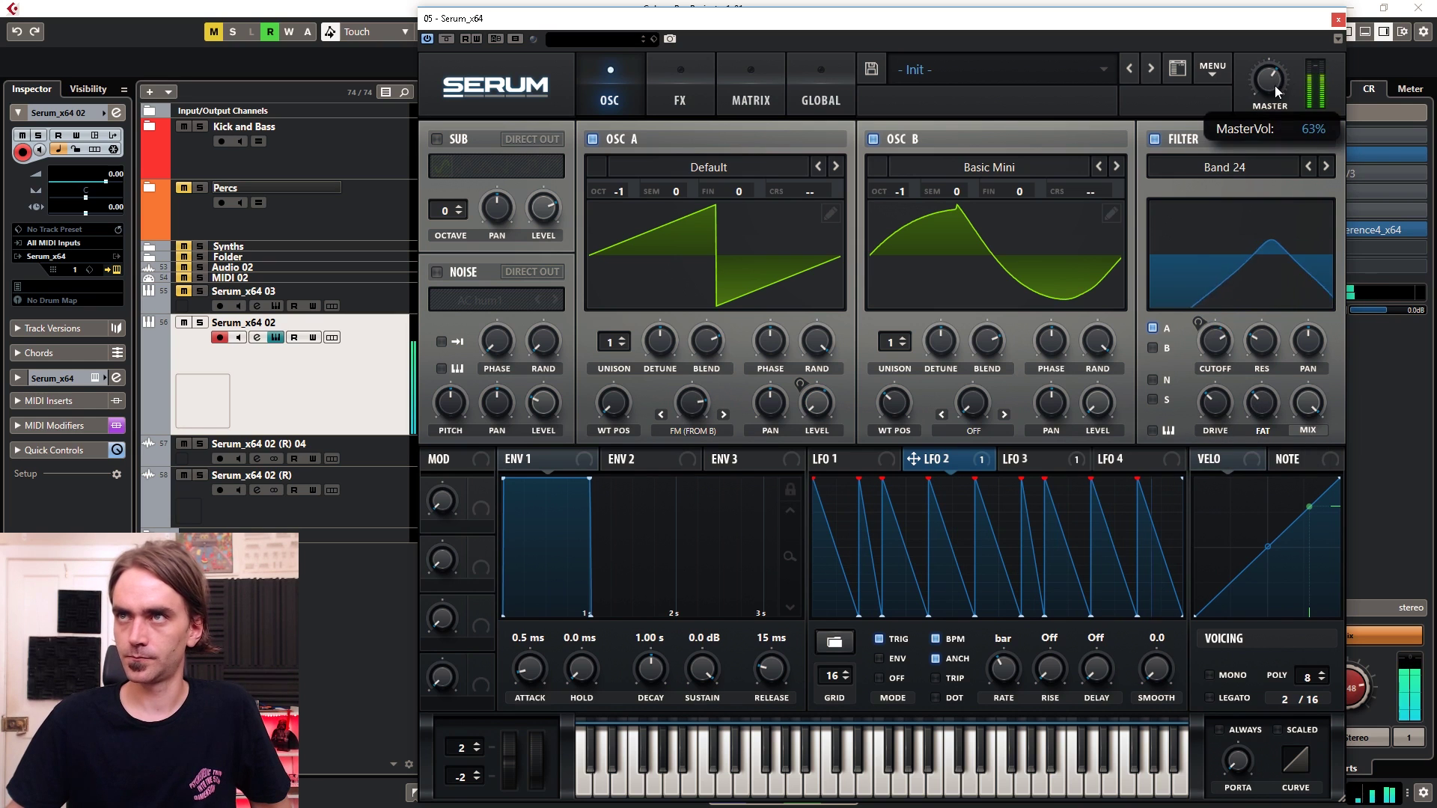
# Stop playback and render the FM version of the Serum_x64 02 part in place to another audio track.
pyautogui.click(1338, 19)
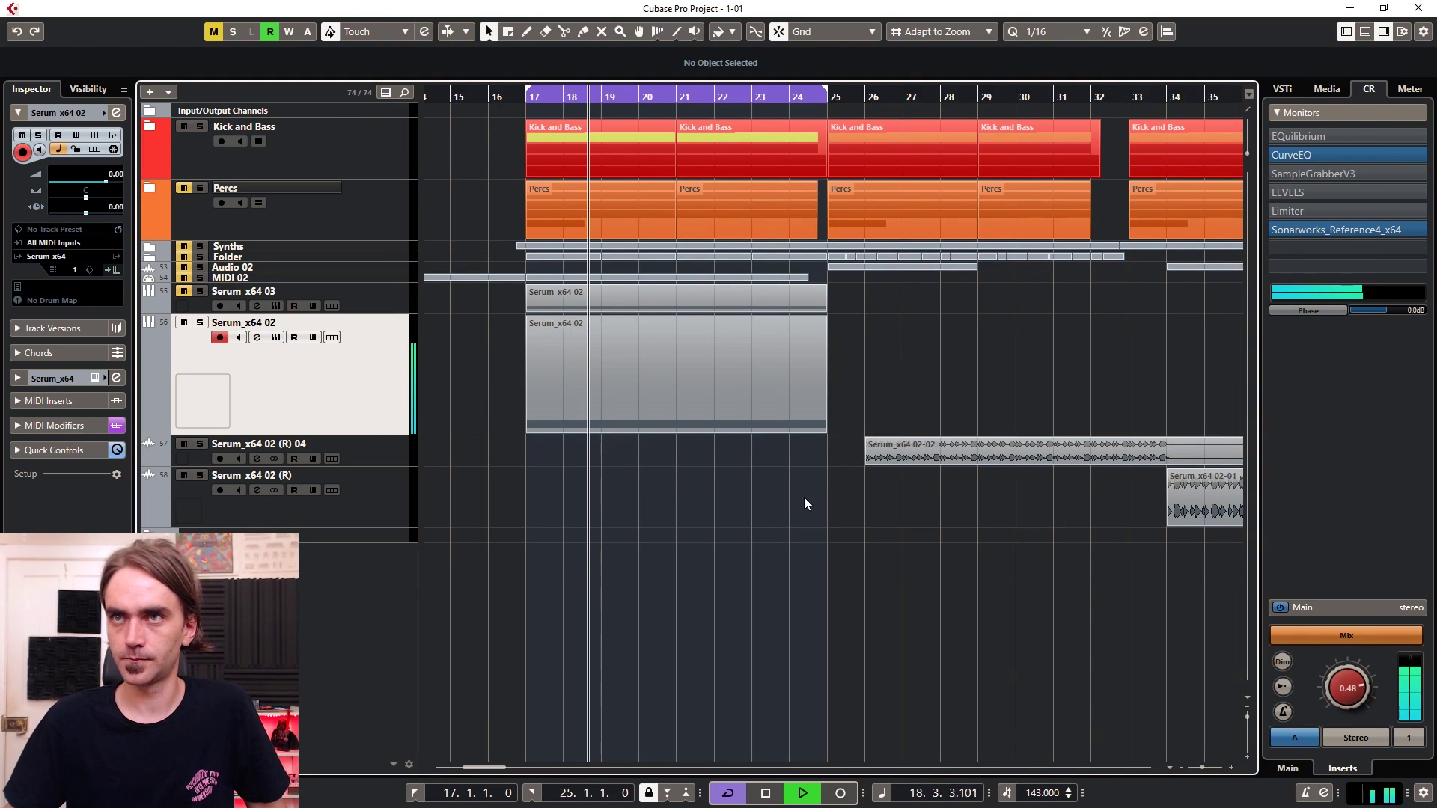
pyautogui.click(631, 414)
pyautogui.press('space')
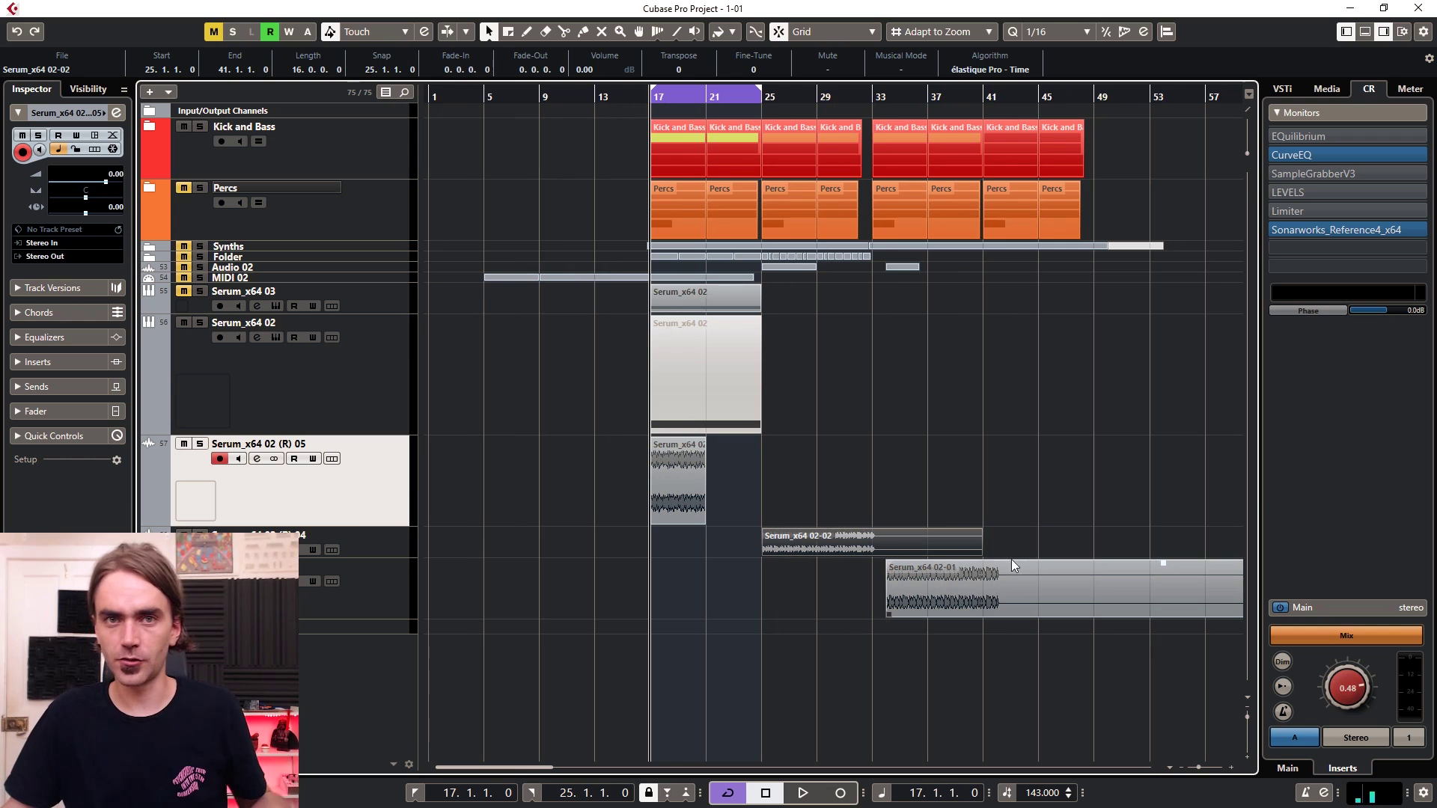
# Trim the rendered clips starting at bars 25 and 33 to four bars each, ending at bars 29 and 37.
pyautogui.moveTo(975, 552); pyautogui.dragTo(816, 554)
pyautogui.click(971, 590)
pyautogui.moveTo(972, 587); pyautogui.dragTo(960, 585)
pyautogui.hscroll(5, 977, 635)
pyautogui.click(1085, 619)
pyautogui.moveTo(1092, 616); pyautogui.dragTo(599, 614)
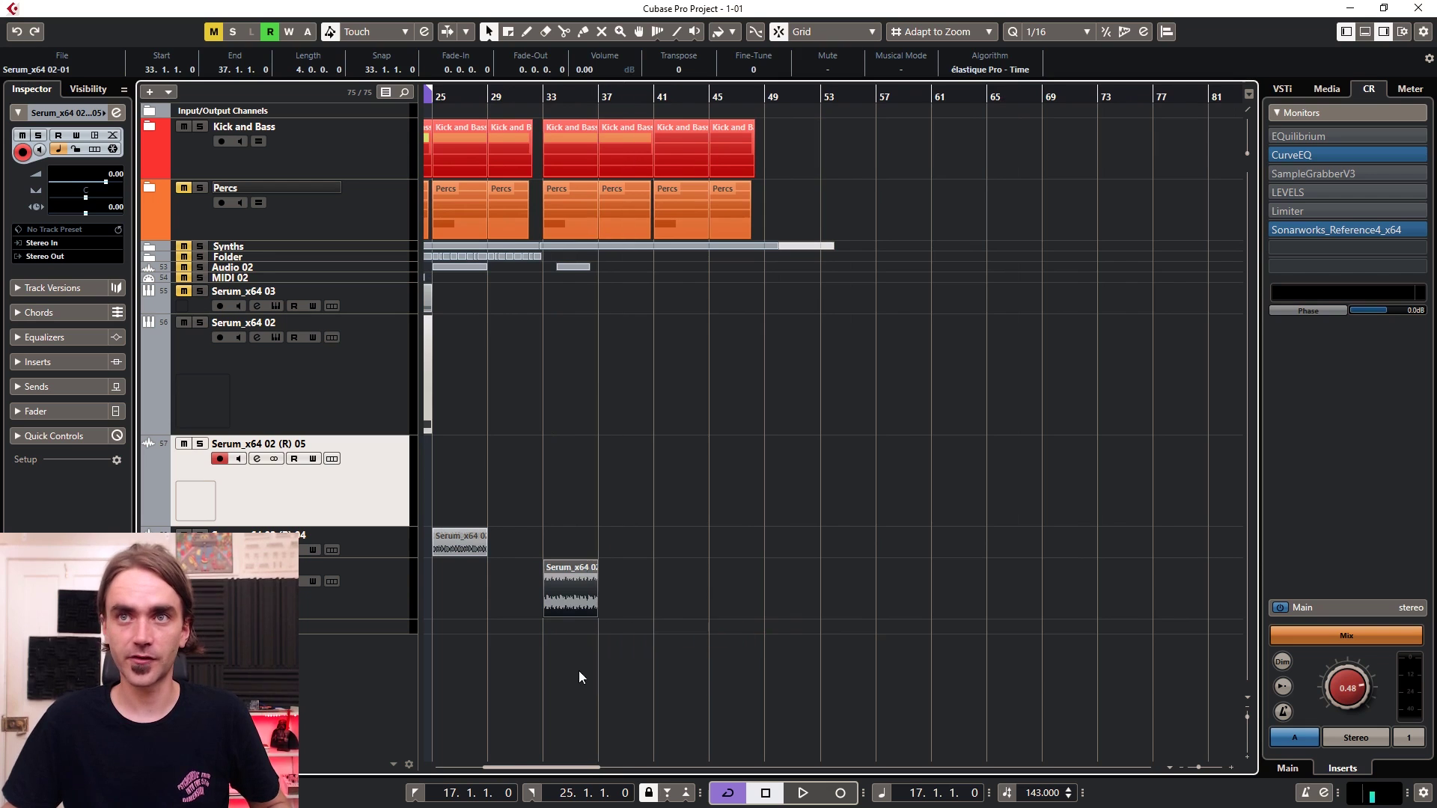
pyautogui.hscroll(-5, 574, 668)
pyautogui.scroll(4, 659, 675)
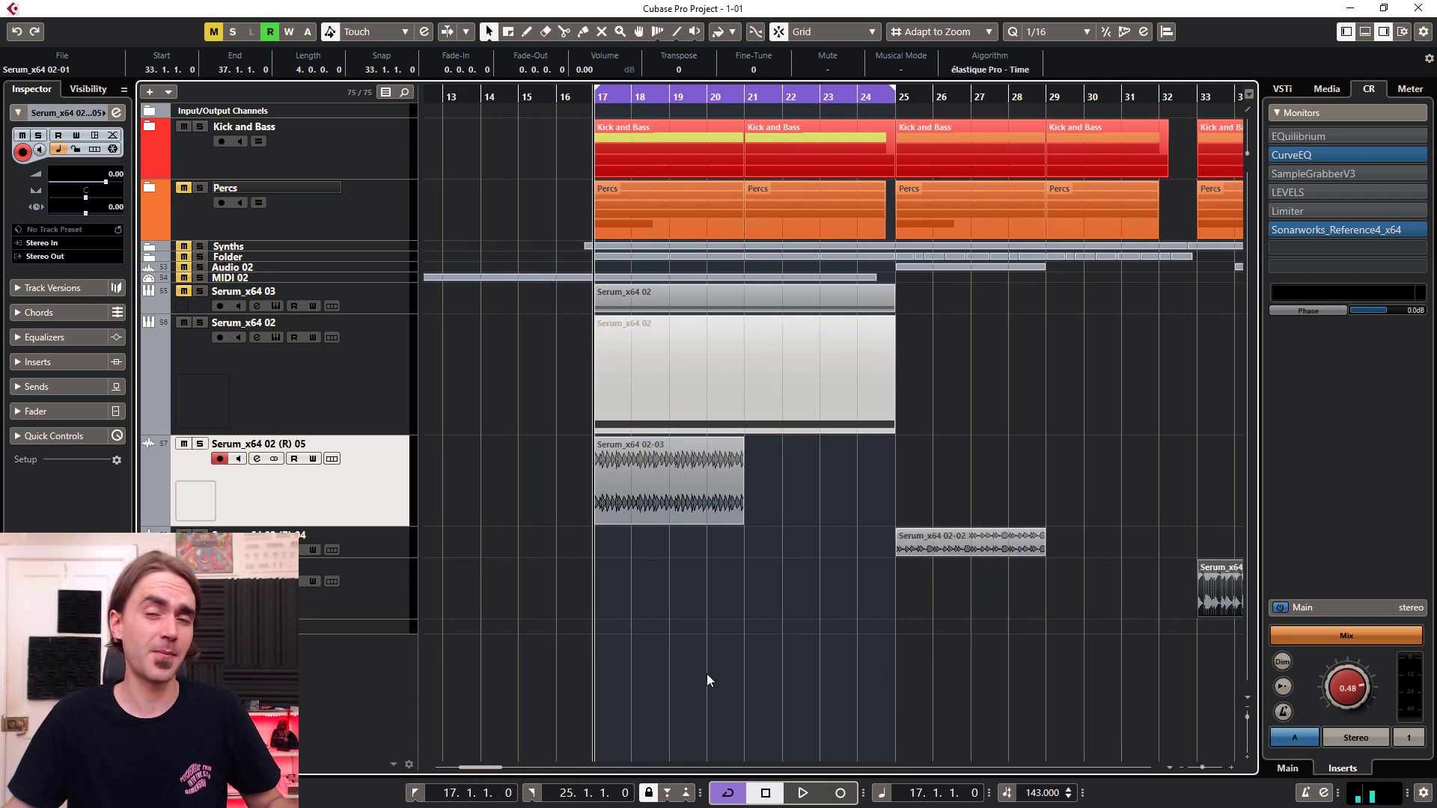
pyautogui.click(668, 719)
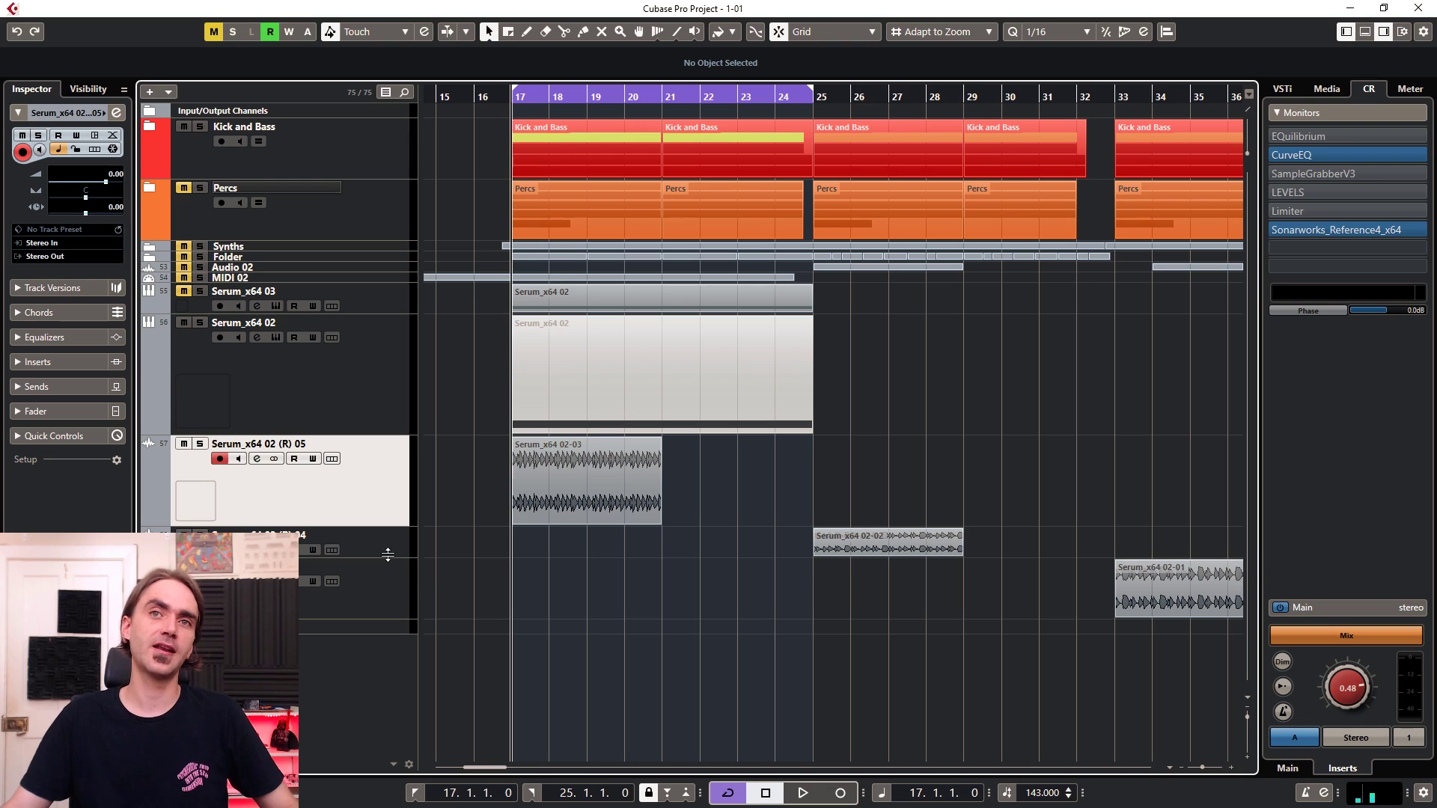
# Move the rendered clips at bars 25 and 33 onto the Serum_x64 02 (R) 05 track, keeping their bar positions.
pyautogui.moveTo(388, 557); pyautogui.dragTo(382, 583)
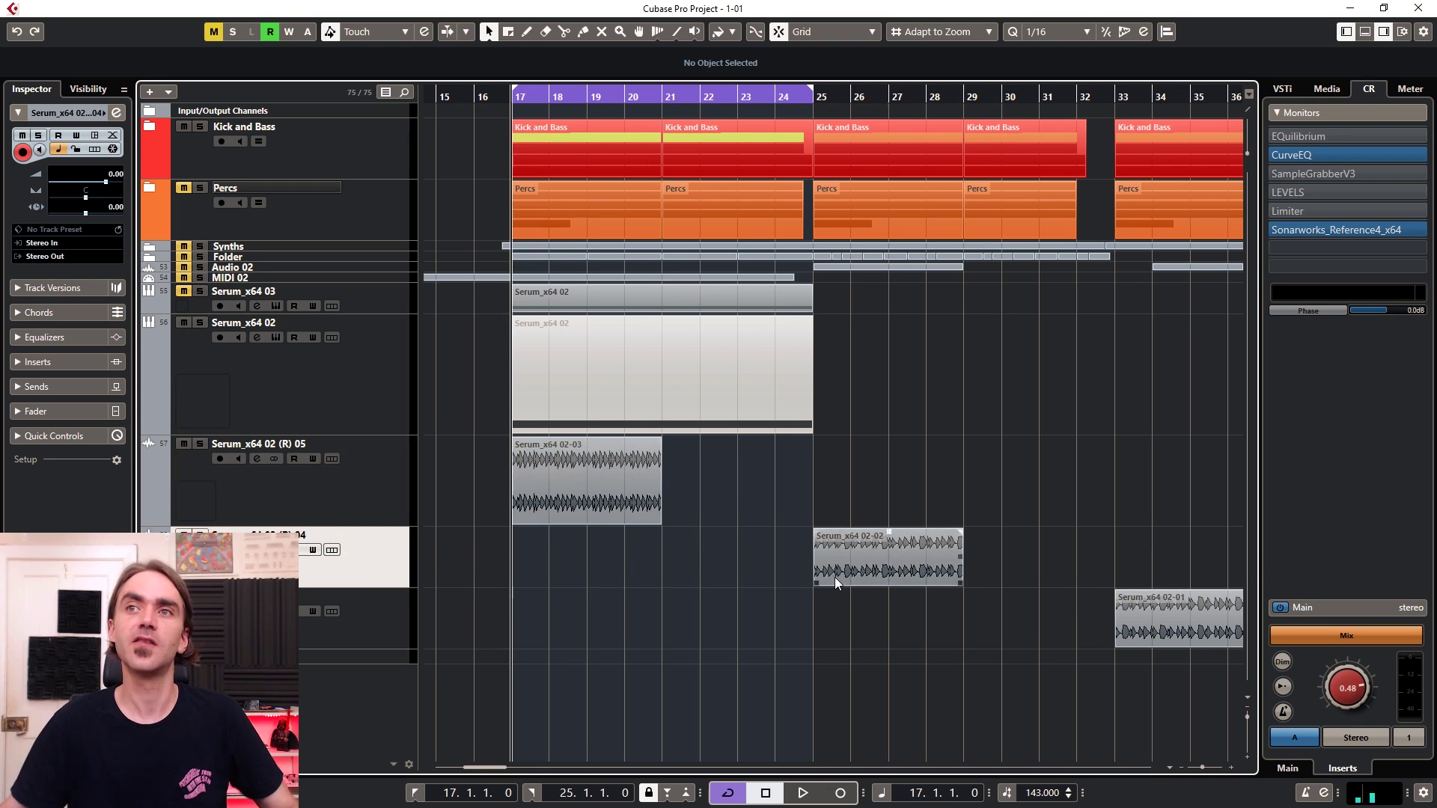
pyautogui.scroll(3, 835, 577)
pyautogui.scroll(-2, 855, 568)
pyautogui.scroll(-3, 851, 570)
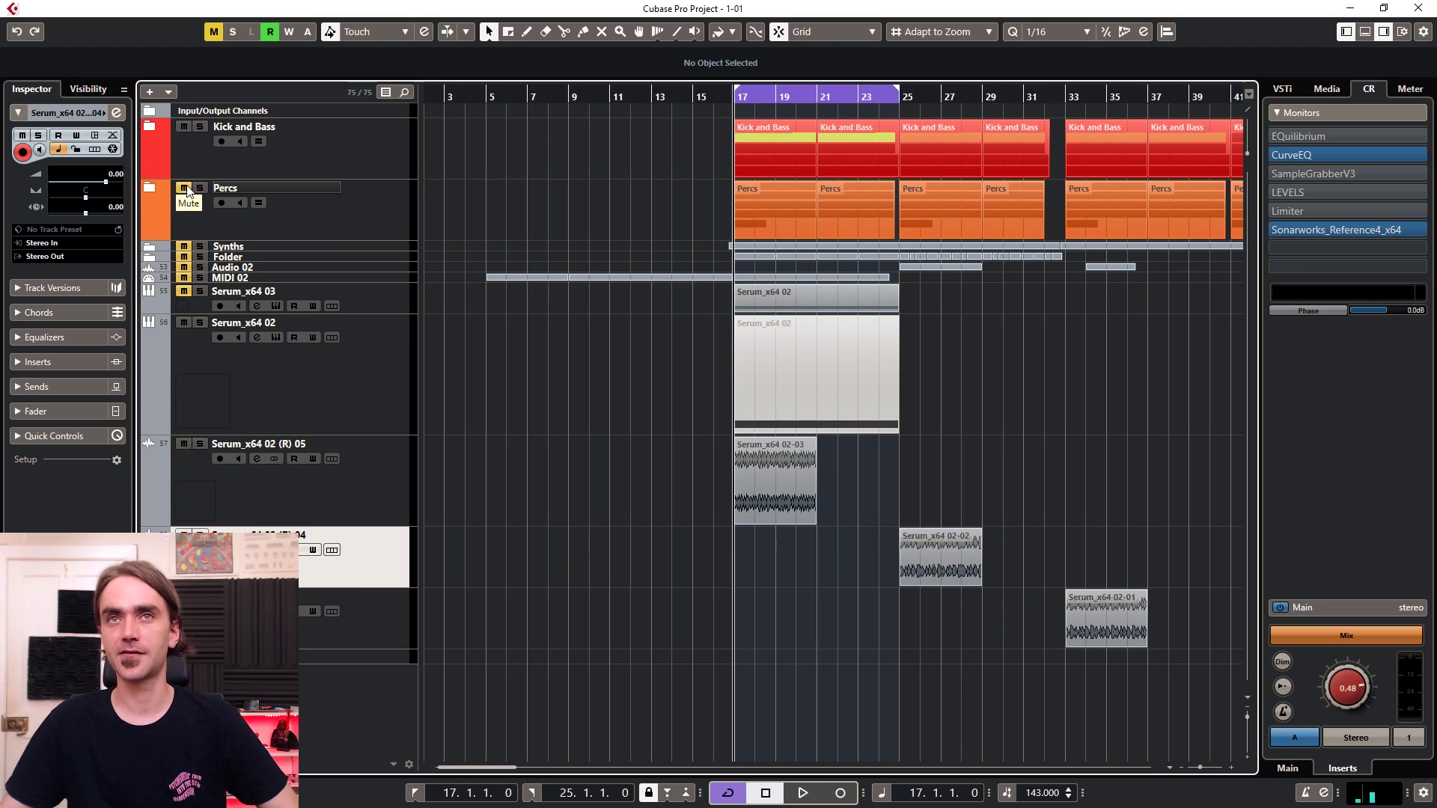
pyautogui.click(357, 522)
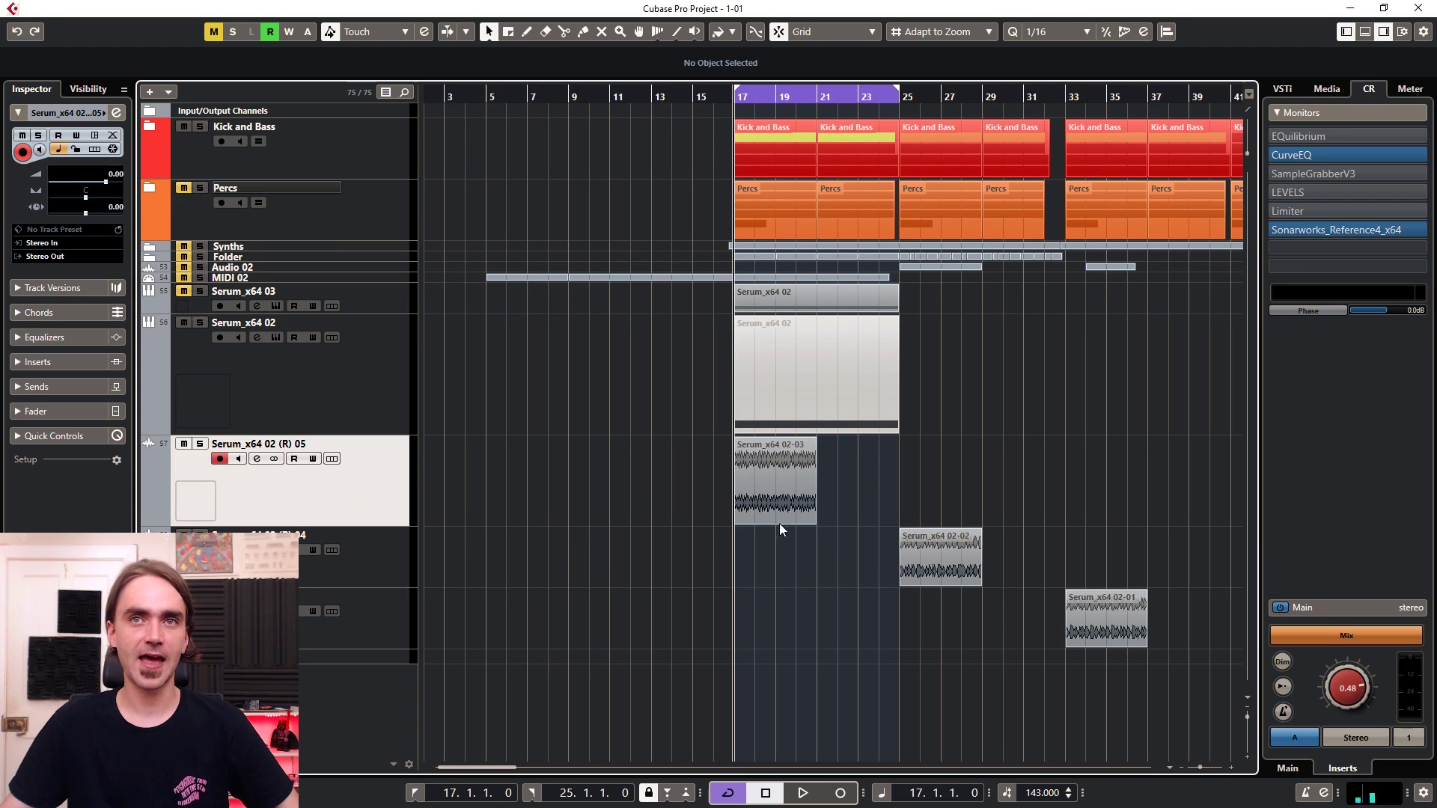
pyautogui.moveTo(956, 573); pyautogui.dragTo(961, 523)
pyautogui.moveTo(1137, 628); pyautogui.dragTo(1089, 504)
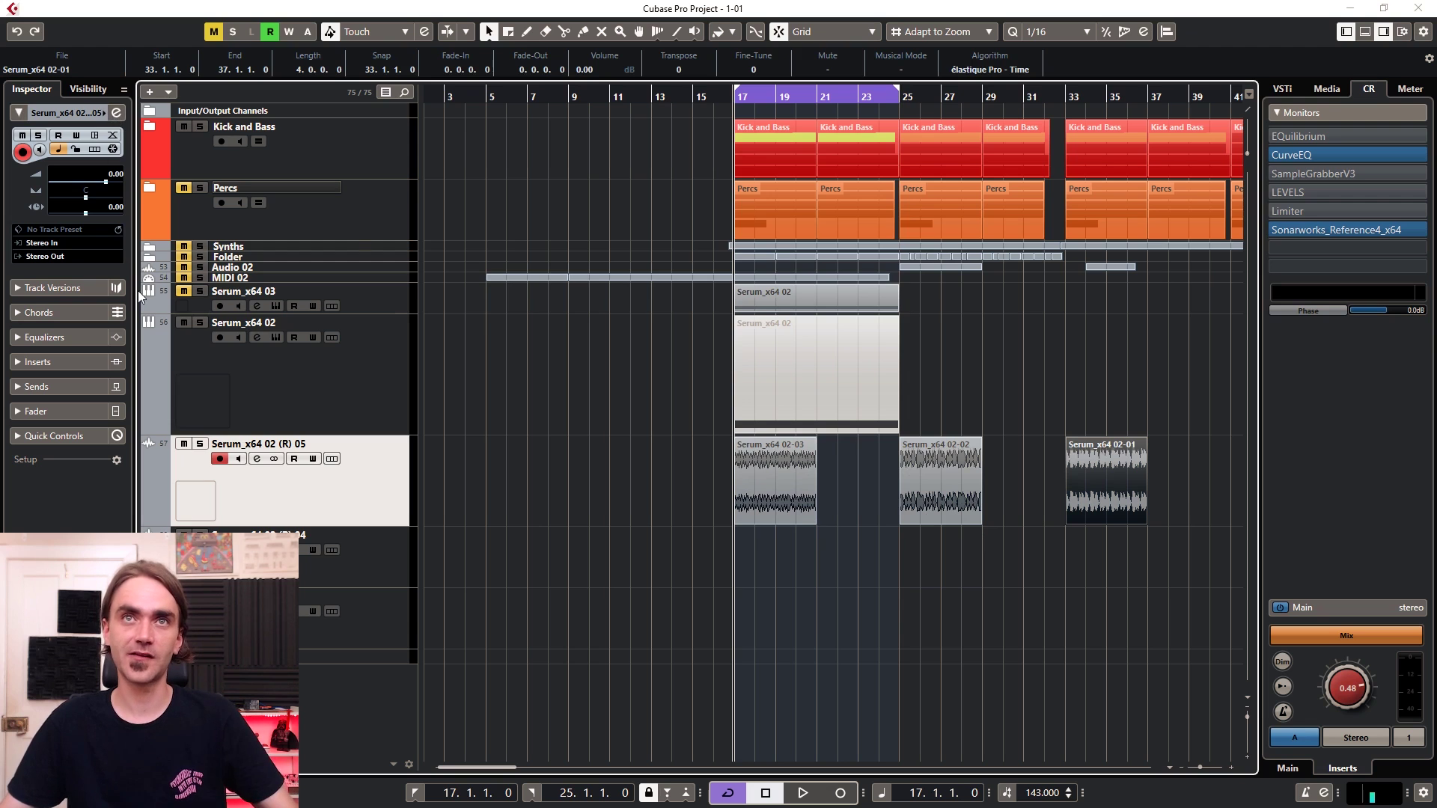
# Add ColourCopy as the first insert effect on the Serum_x64 02 (R) 05 track.
pyautogui.press('e')
pyautogui.click(192, 298)
pyautogui.write('colour')
pyautogui.click(204, 361)
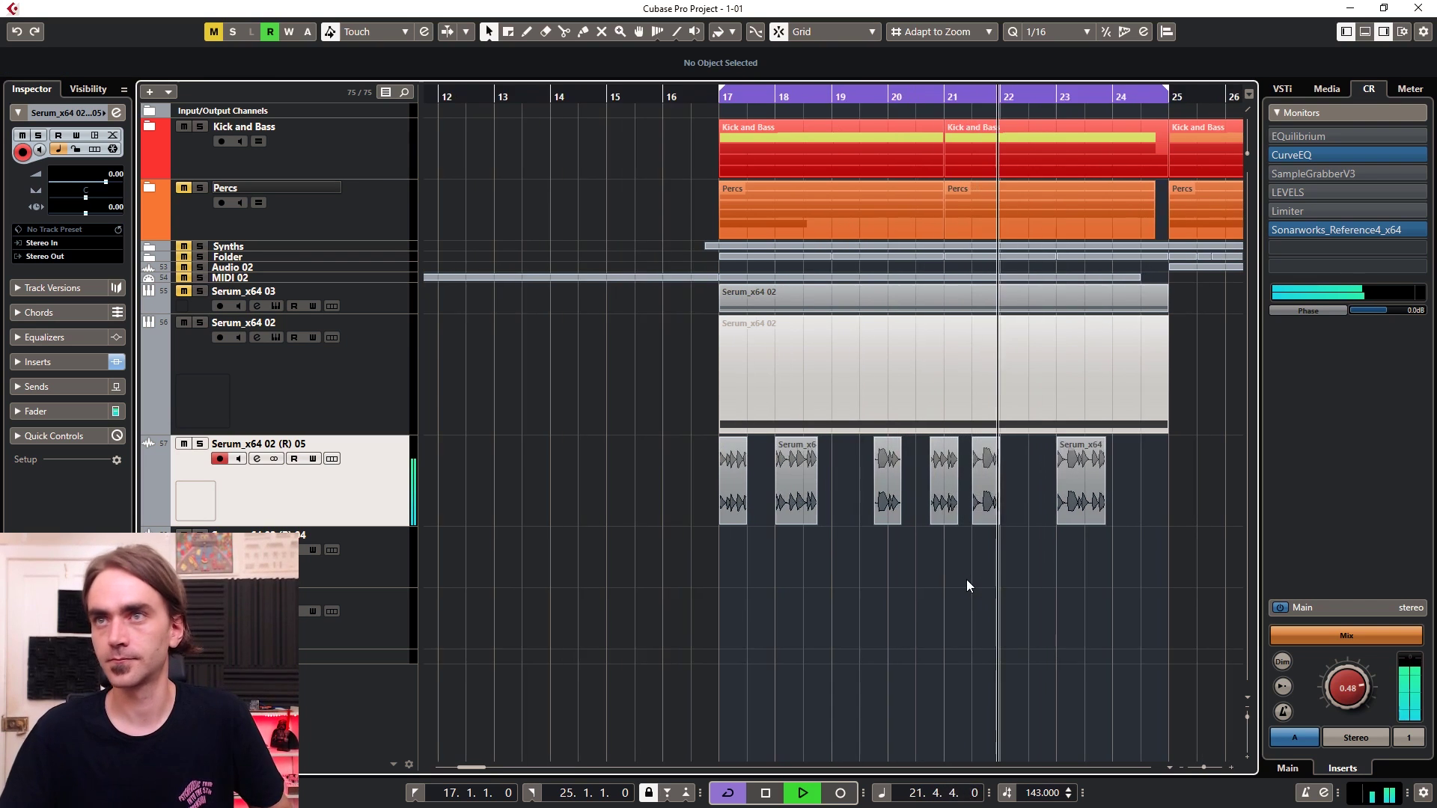
# Raise the Serum_x64 02 (R) 05 track's volume to 1.16 and check its channel settings.
pyautogui.hscroll(3, 967, 579)
pyautogui.hscroll(-1, 823, 586)
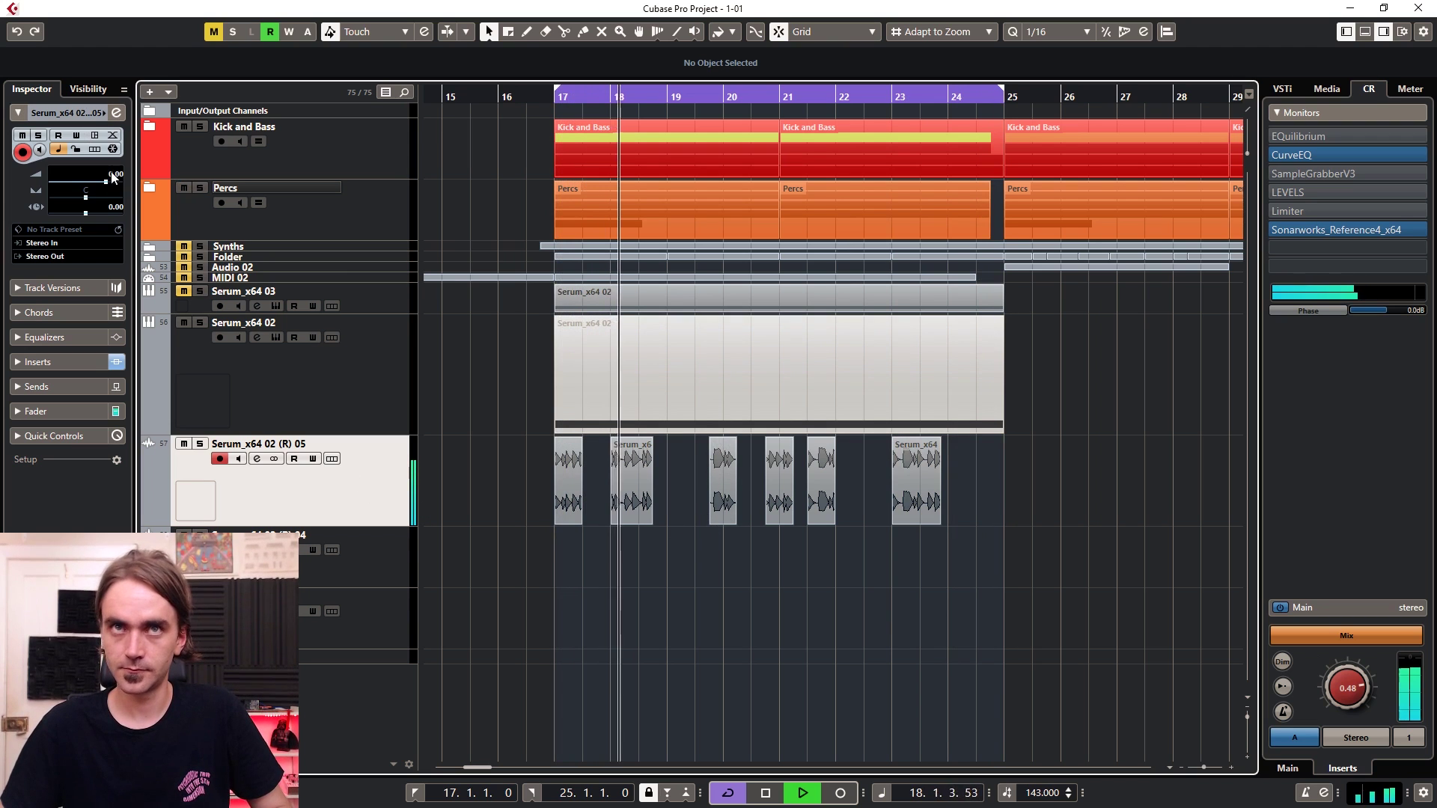
pyautogui.moveTo(106, 182); pyautogui.dragTo(111, 178)
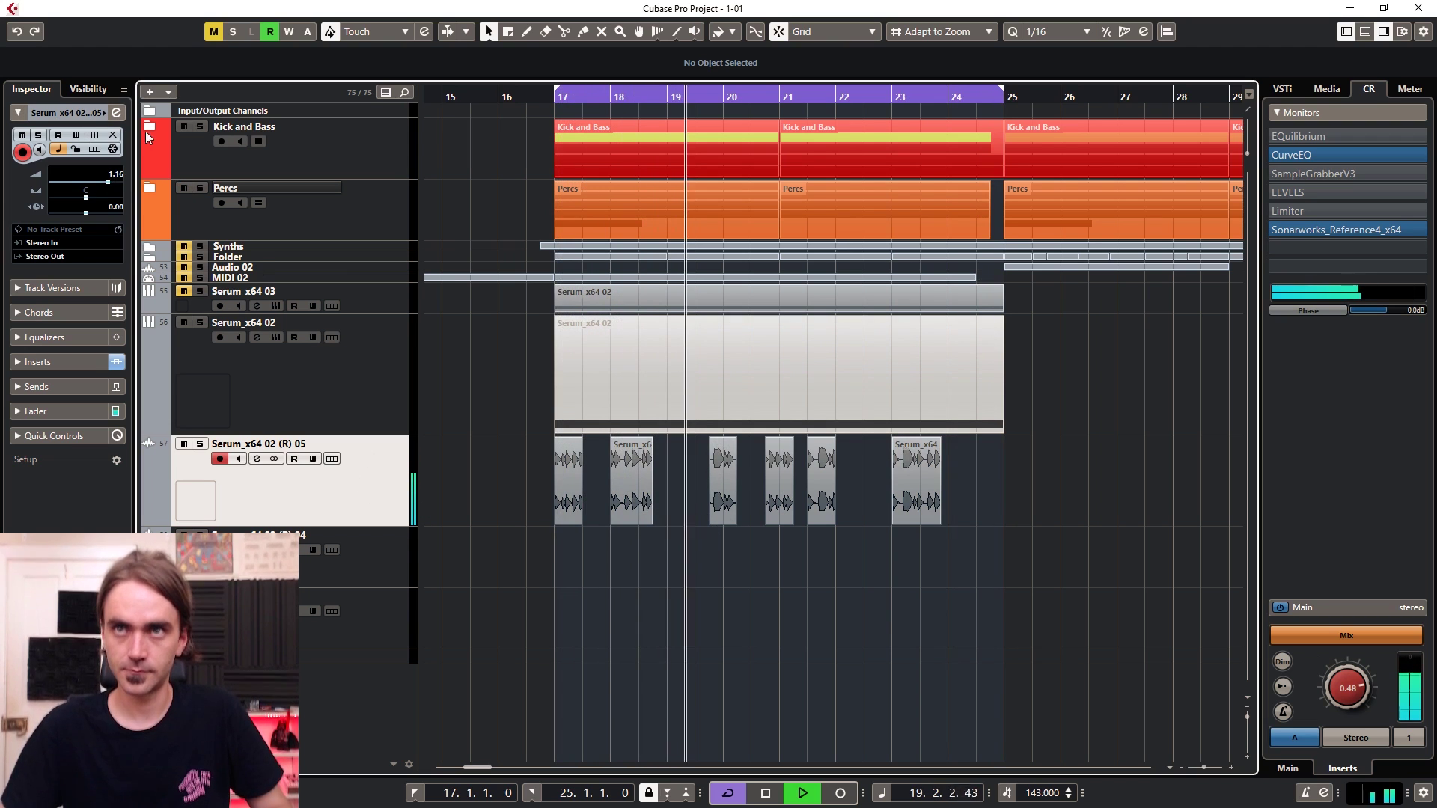
pyautogui.press('e')
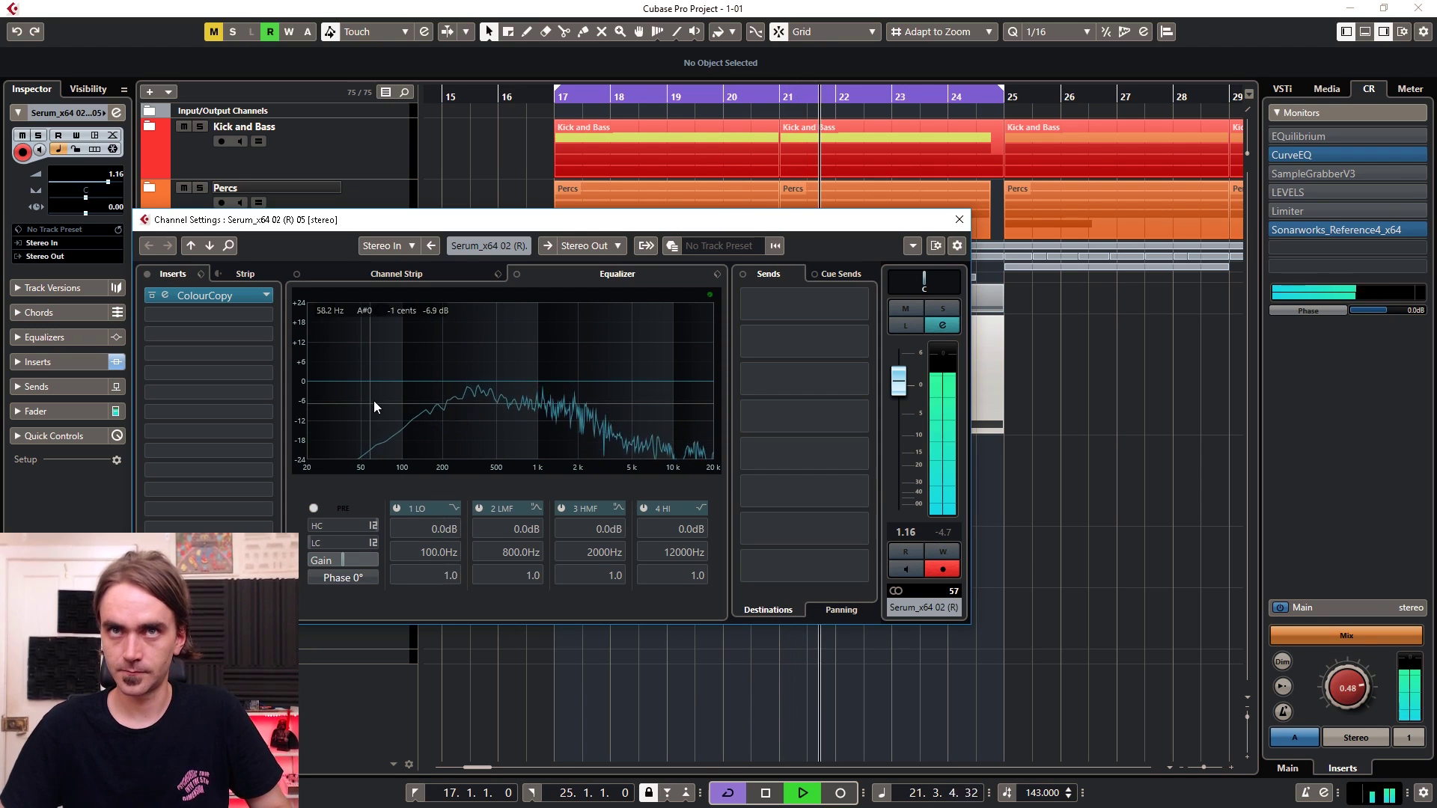
pyautogui.moveTo(469, 220); pyautogui.dragTo(610, 167)
pyautogui.click(1098, 170)
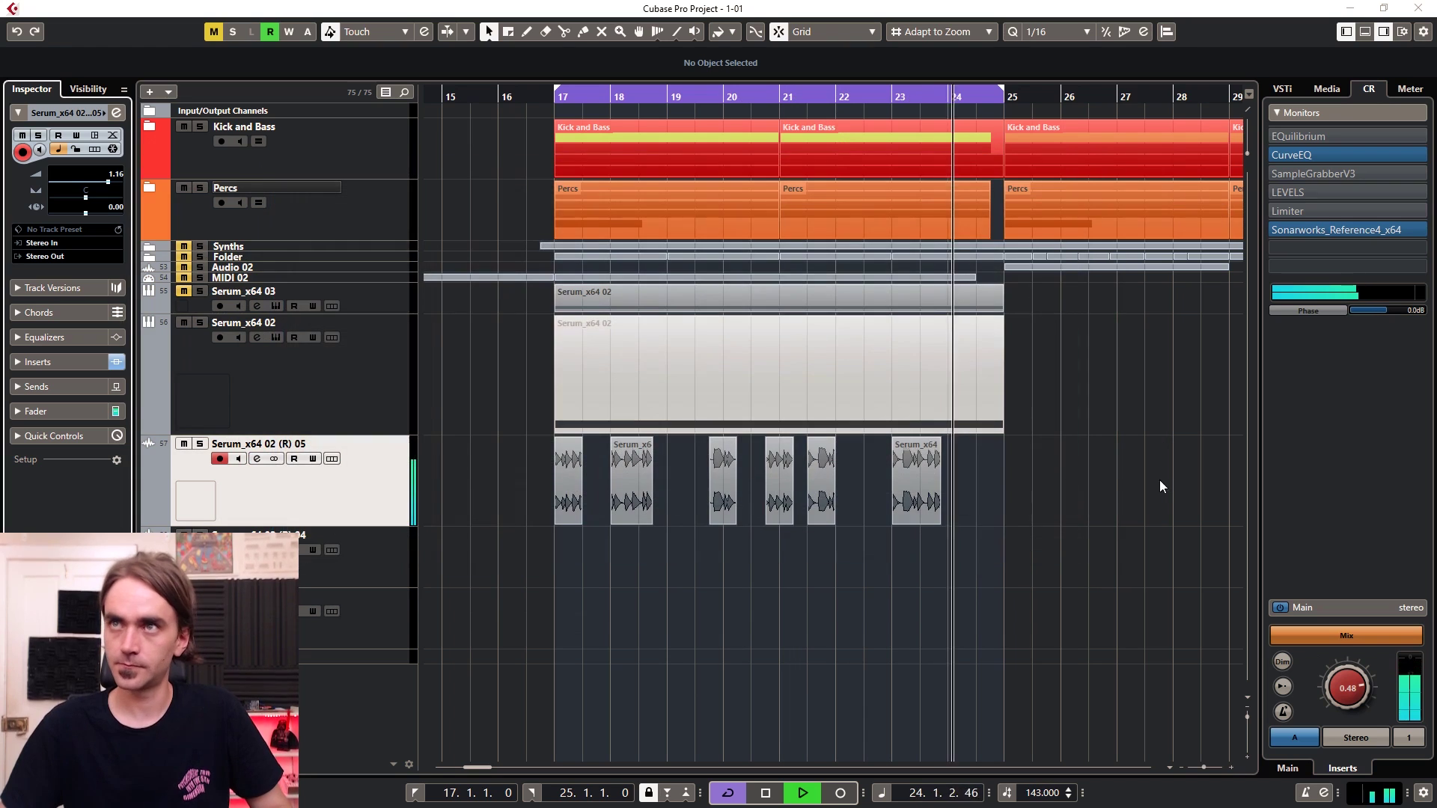